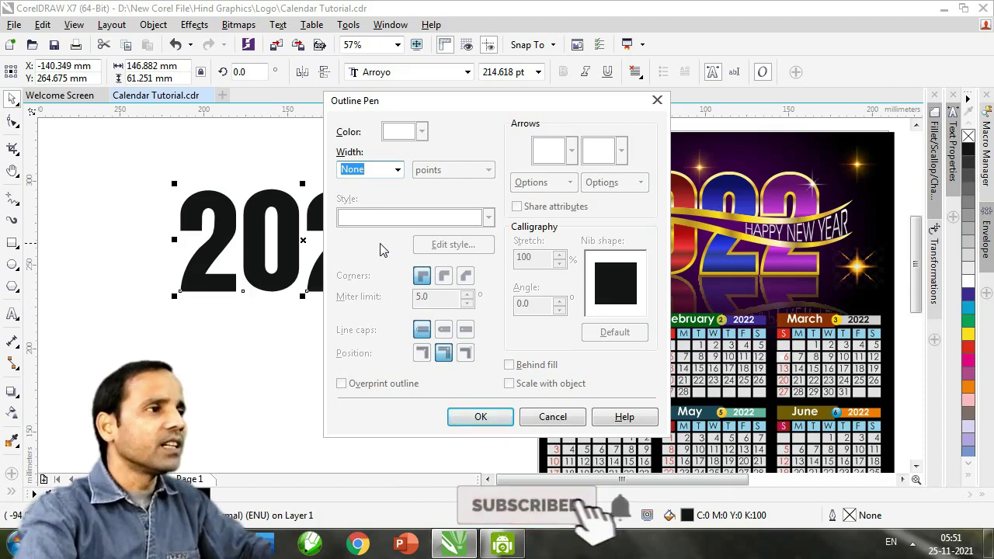
- Give the 2022 text a 10 pt orange outline placed behind the fill and scaled with the object
text(10)
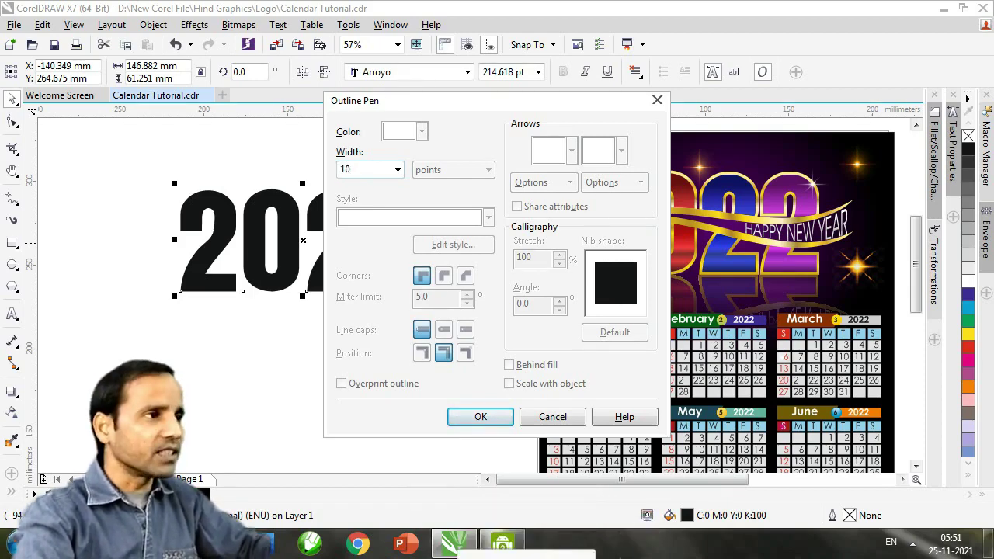
key(Tab)
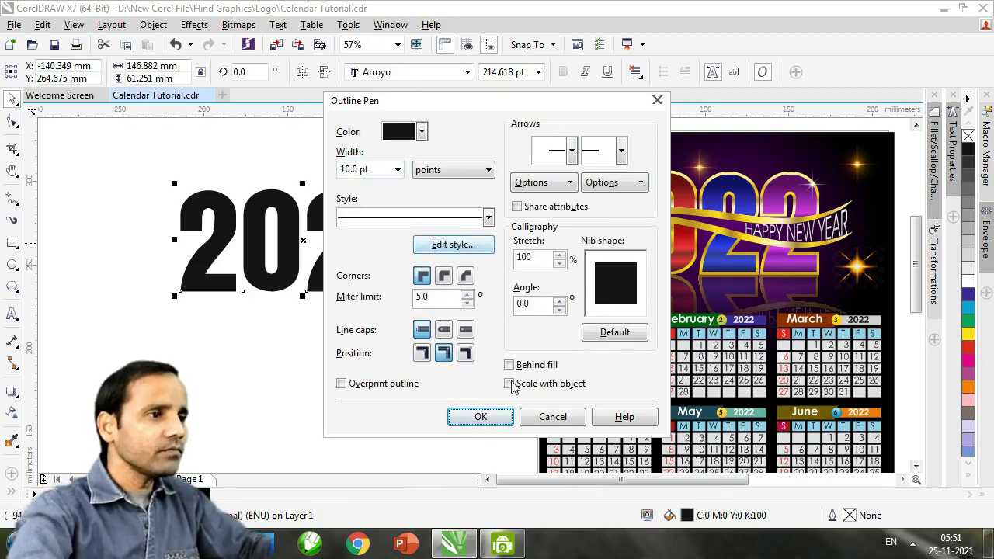
click(511, 366)
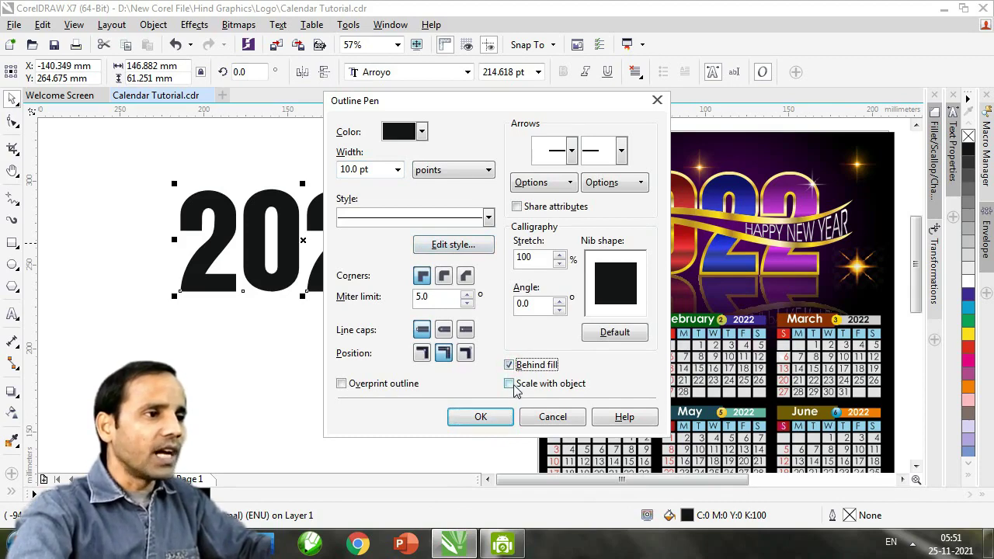
click(510, 384)
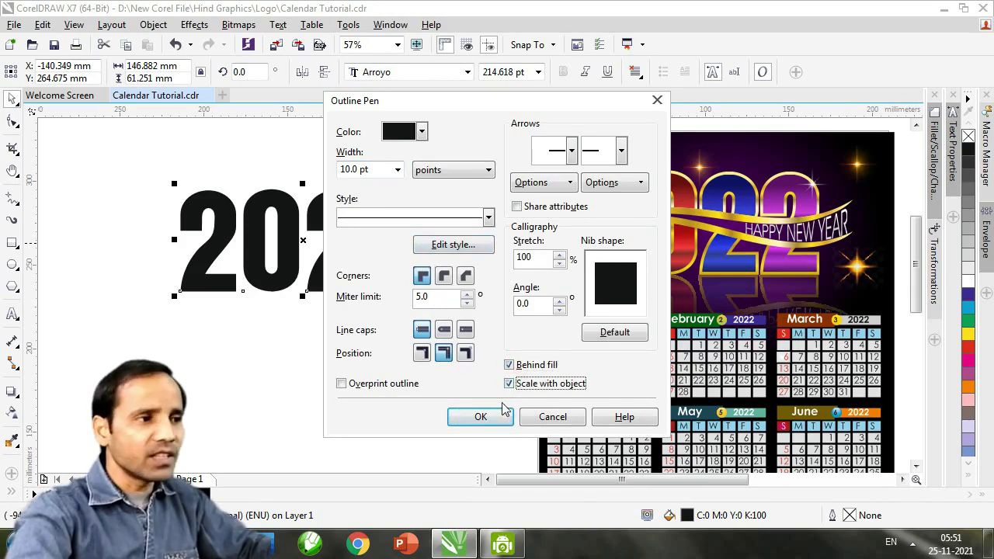
click(492, 419)
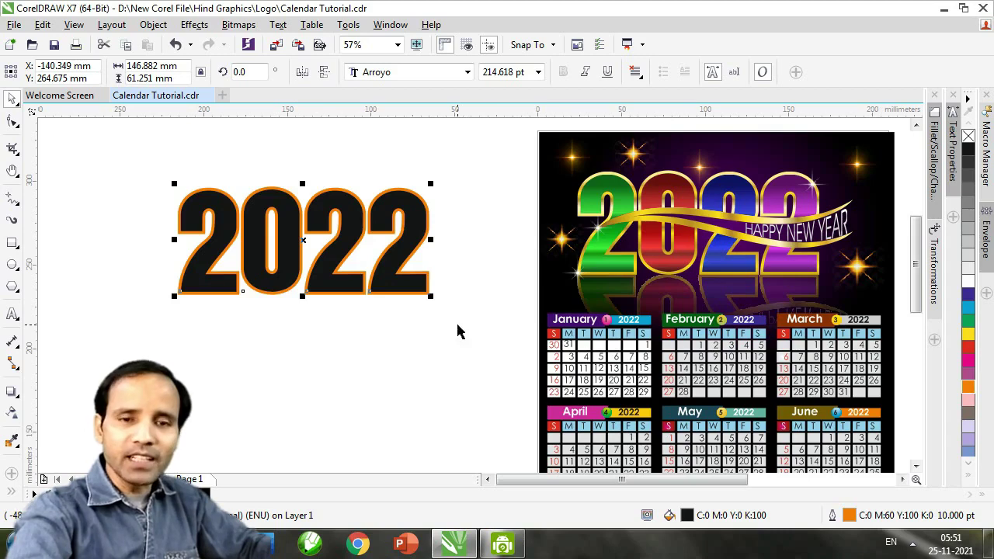
- Move the 2022 text slightly down, convert it to curves and turn its outline into a separate object
drag(347, 281, 365, 309)
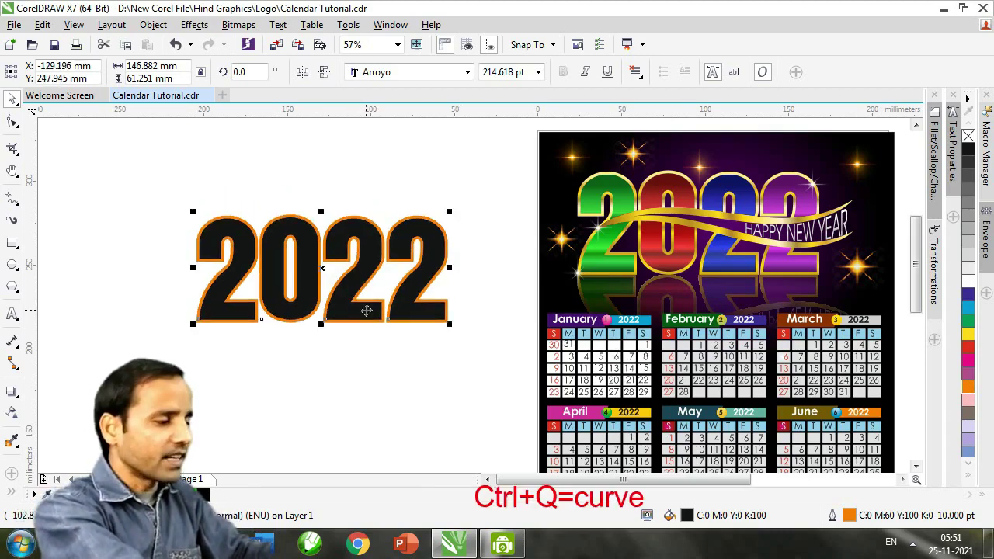
key(ctrl+q)
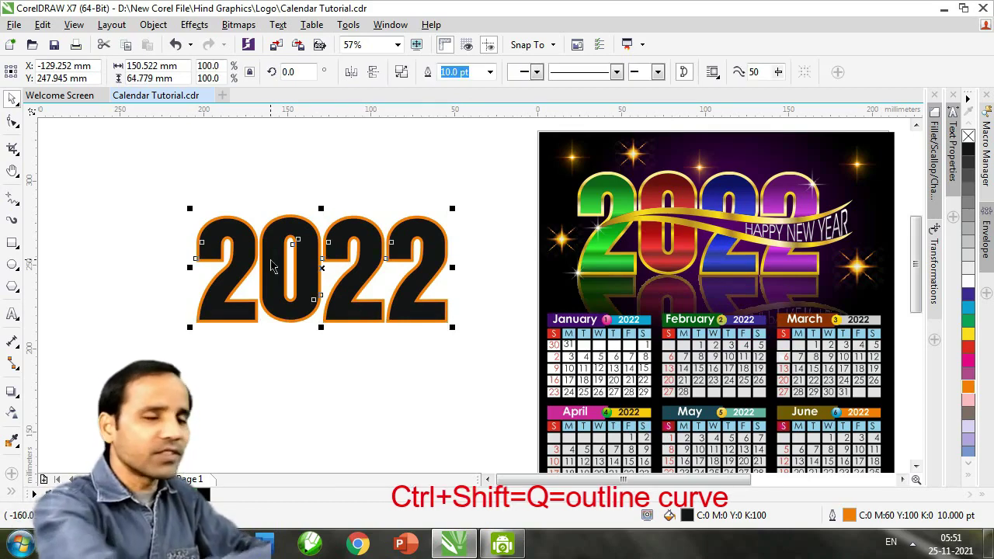
key(ctrl+shift+q)
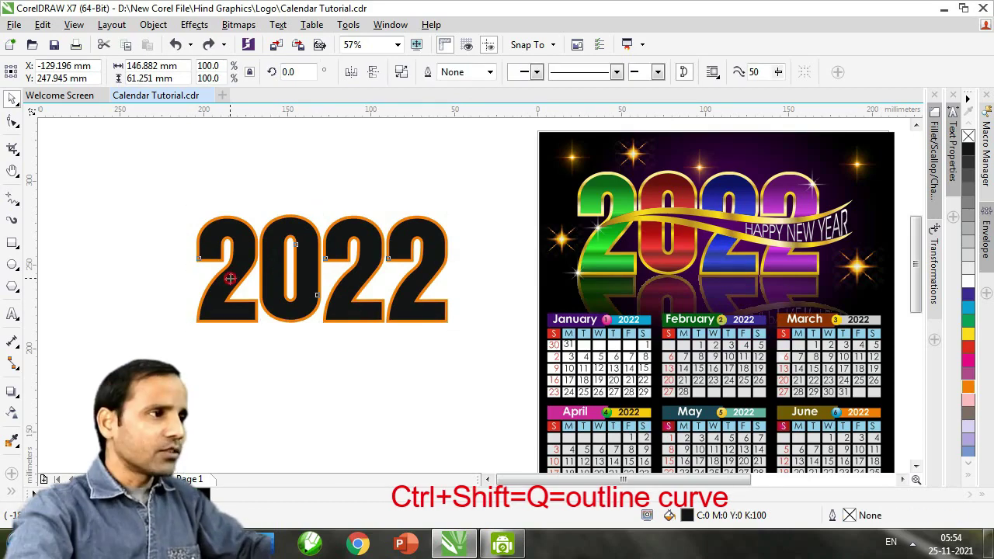
click(229, 278)
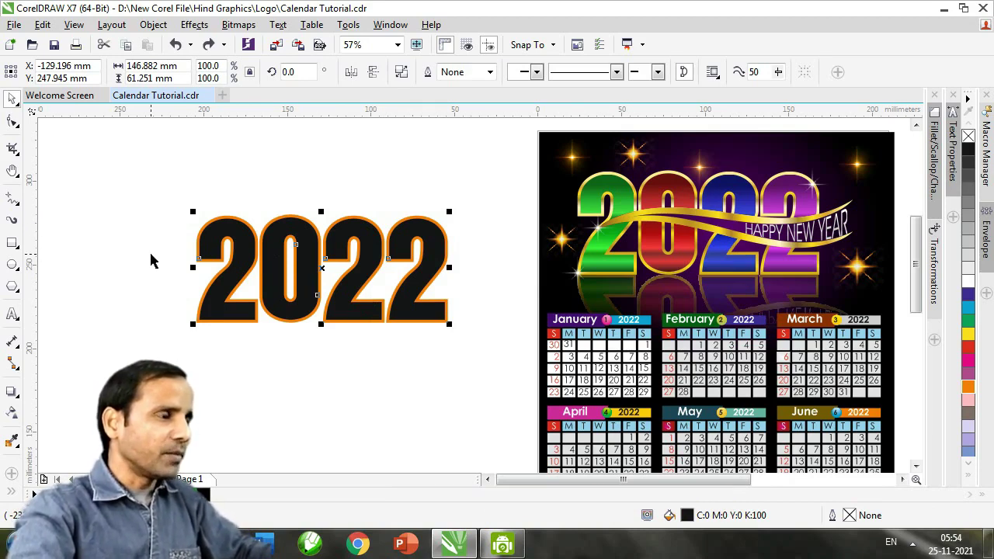
- Draw a straight line about 159 mm long across the digits, from the first 2 rising to beyond the last 2
click(12, 199)
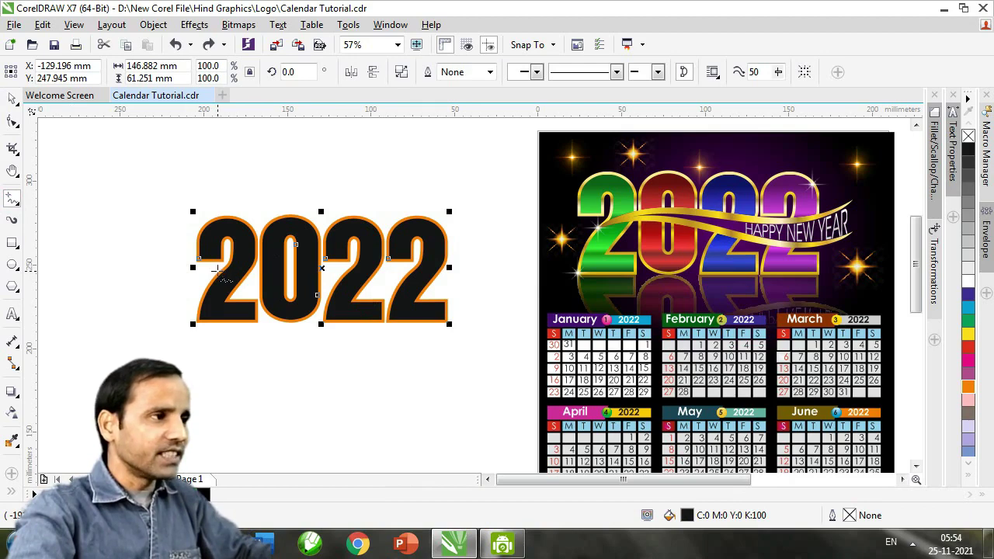
click(220, 269)
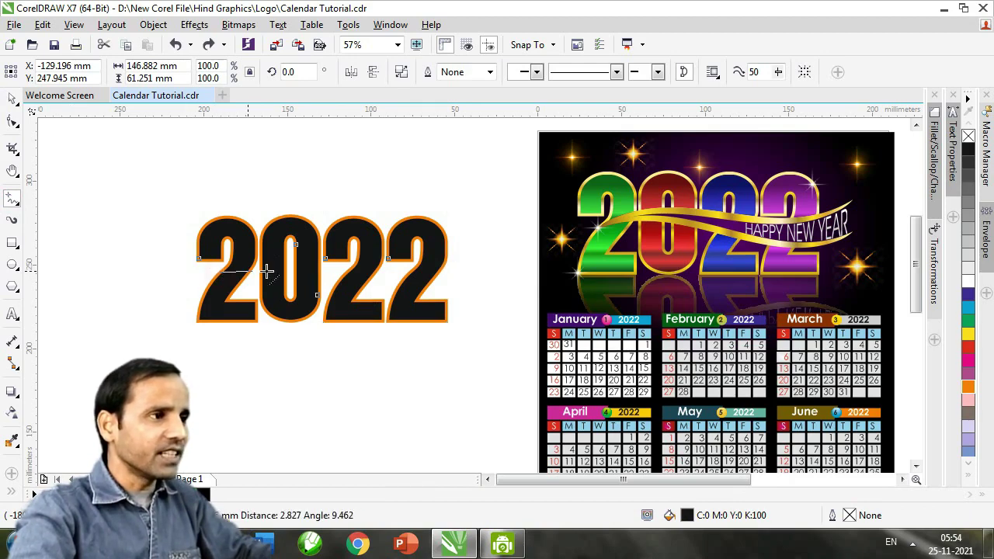
click(485, 240)
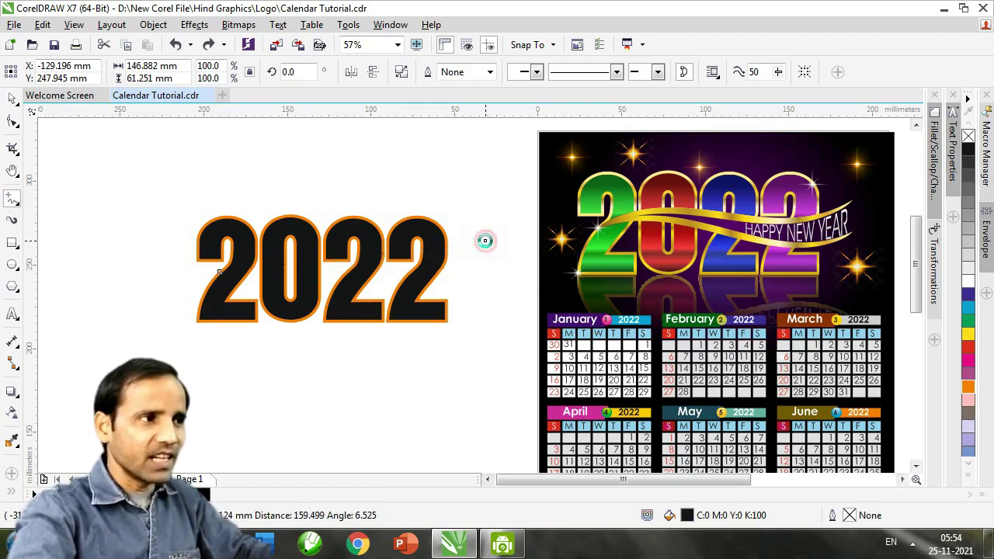
- Convert the line to a curve and bend it into a gentle wave, arching over the 0 and dipping near the last 2
click(12, 120)
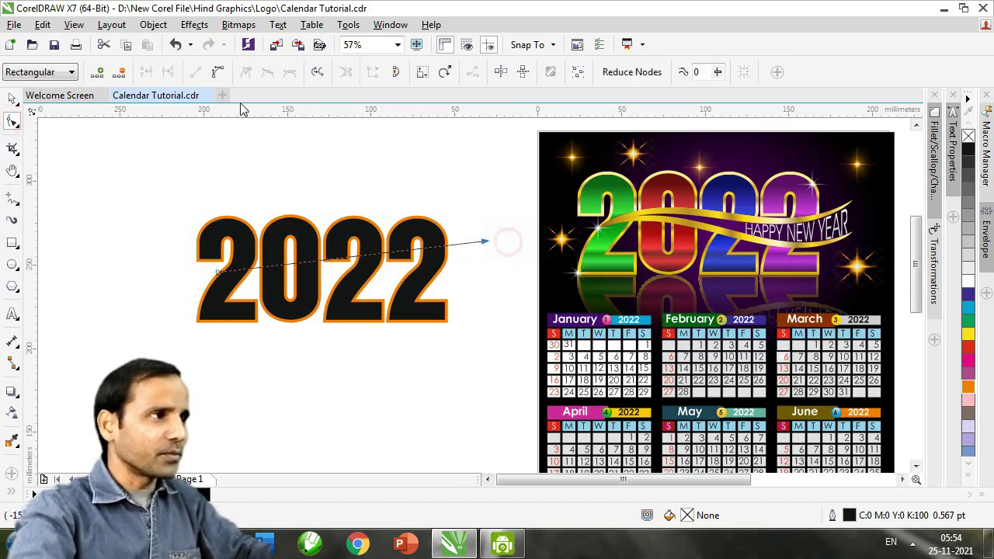
click(217, 71)
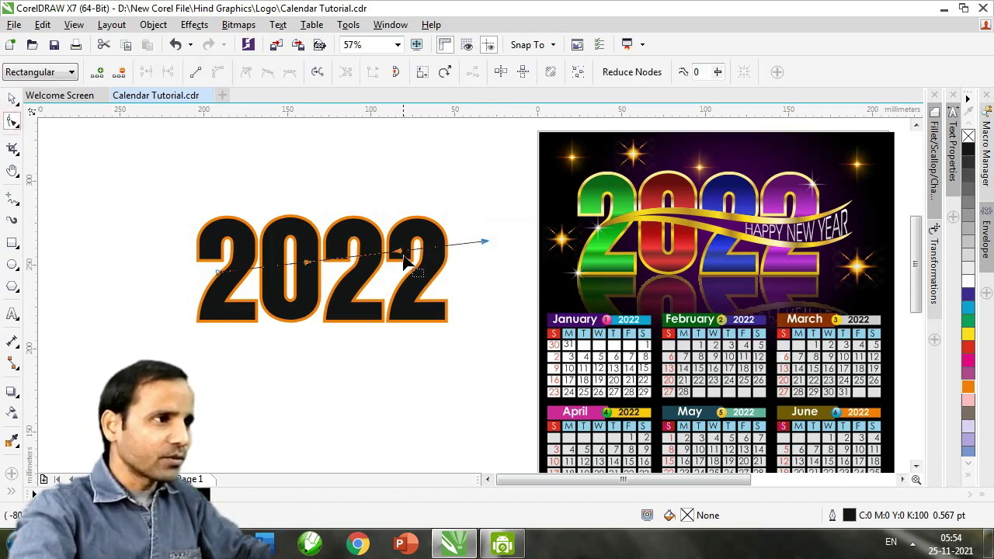
drag(401, 262, 409, 287)
drag(308, 262, 305, 234)
drag(413, 290, 412, 302)
drag(308, 235, 307, 231)
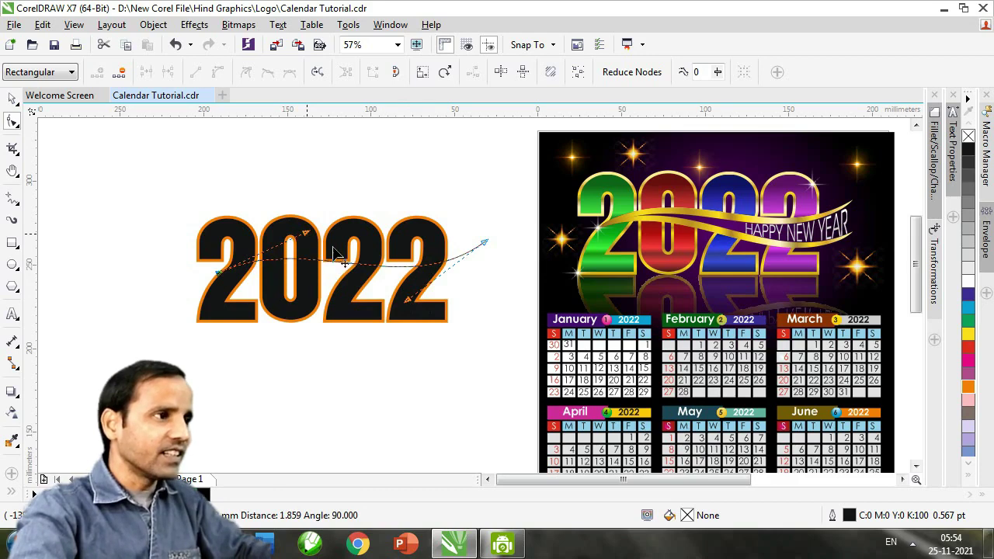
drag(410, 304, 402, 296)
key(space)
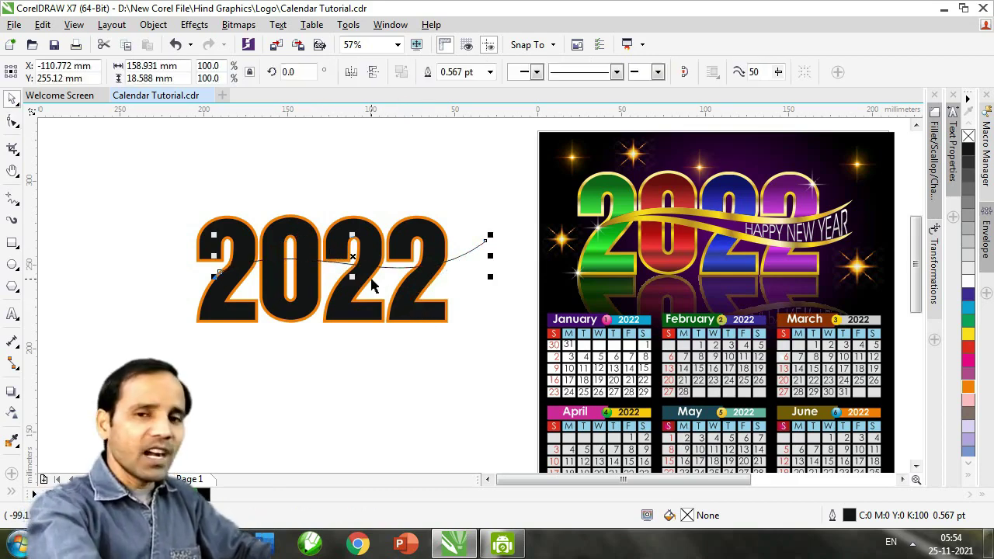
- Give the wave line a calligraphic outline 12 pt wide with 5% stretch and a -45° nib angle
key(F12)
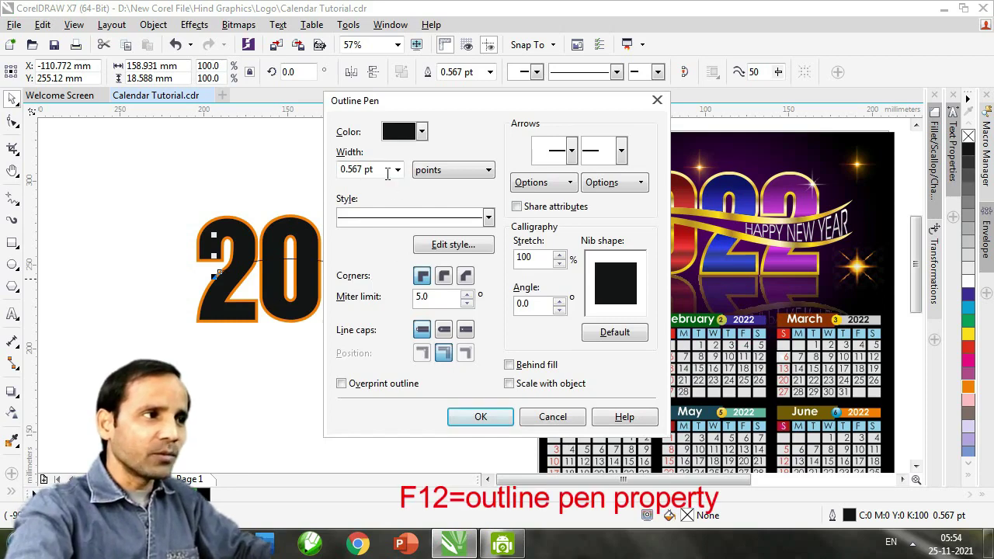
double_click(382, 171)
text(1)
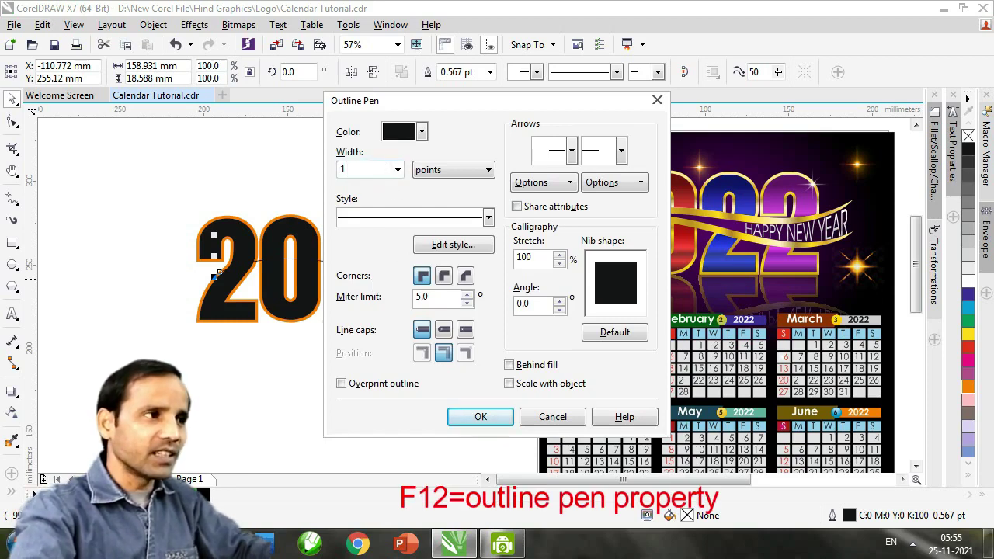
text(2)
key(Tab)
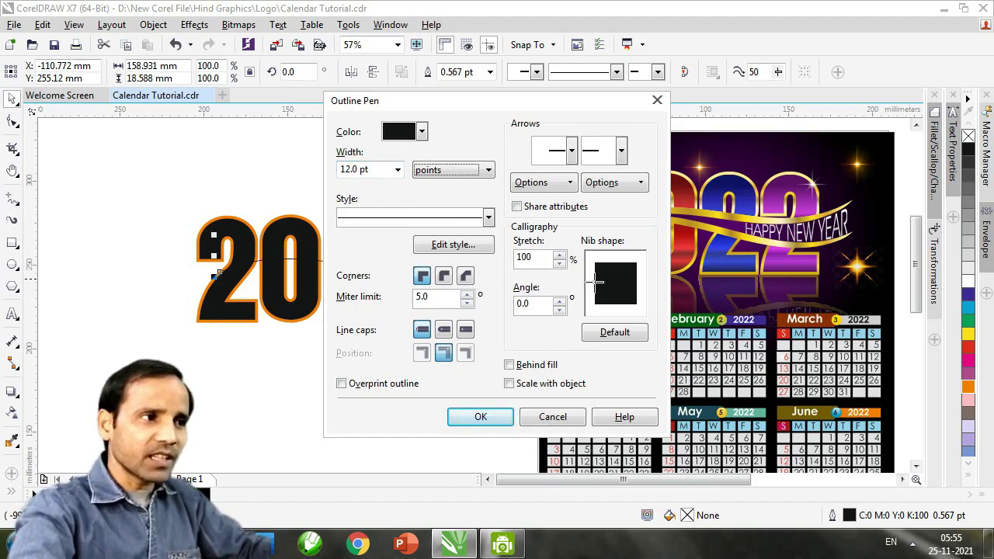
drag(541, 260, 496, 268)
text(5)
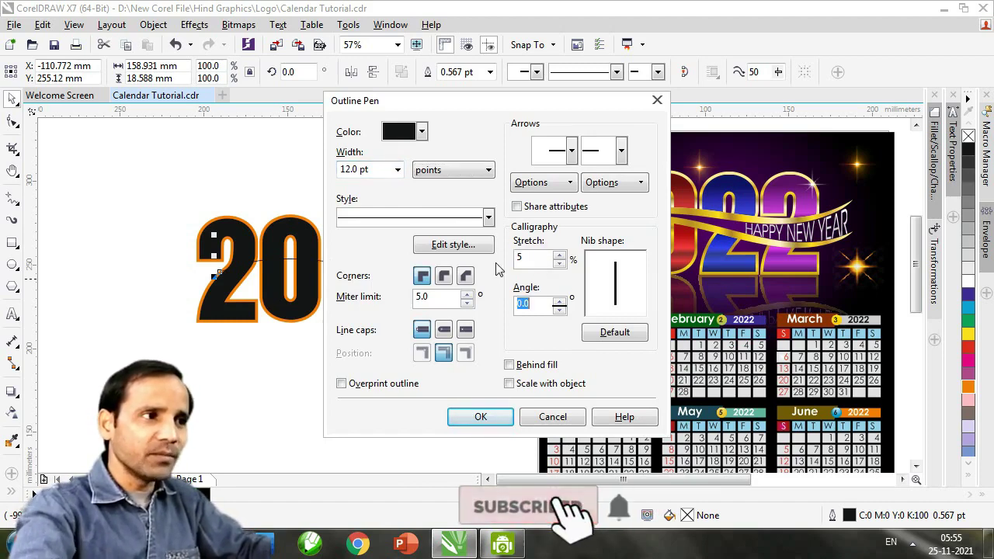
double_click(525, 303)
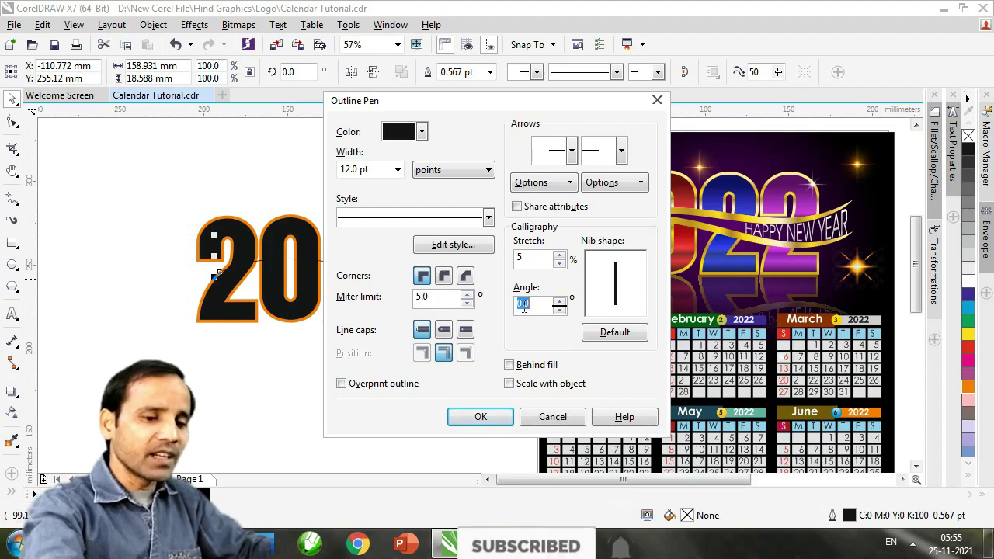
text(-45)
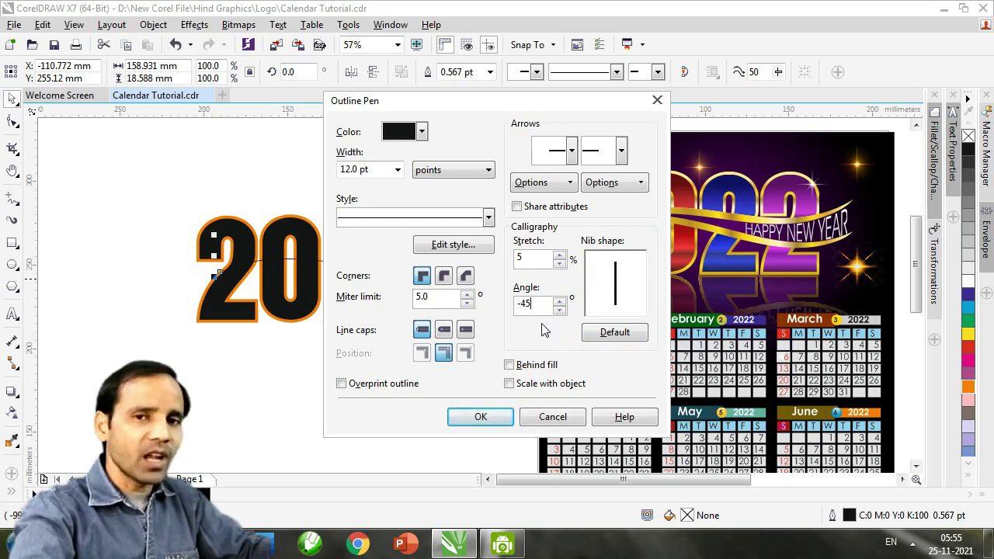
click(481, 418)
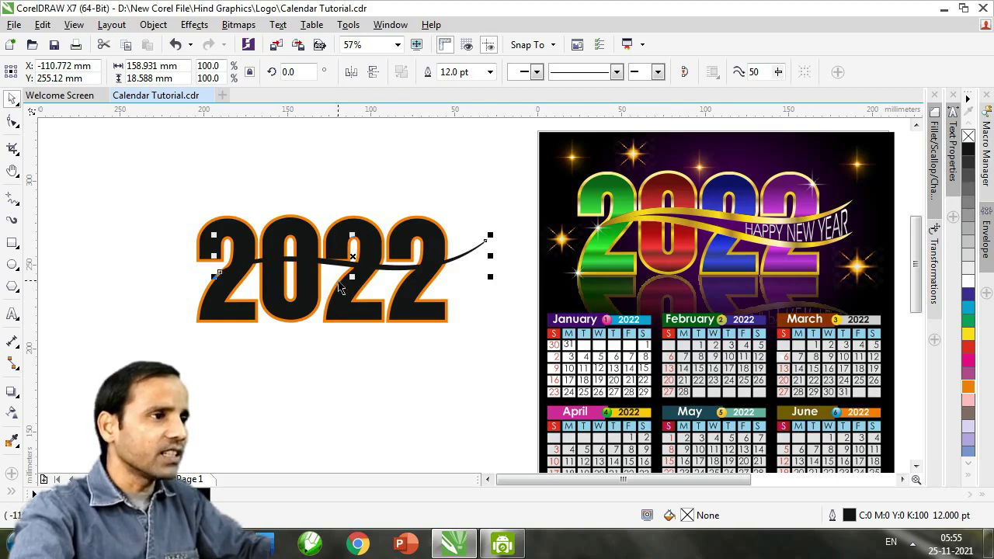
- Color the wave line's outline yellow and set its width to 14 pt
scroll(342, 287, up, 2)
right_click(967, 334)
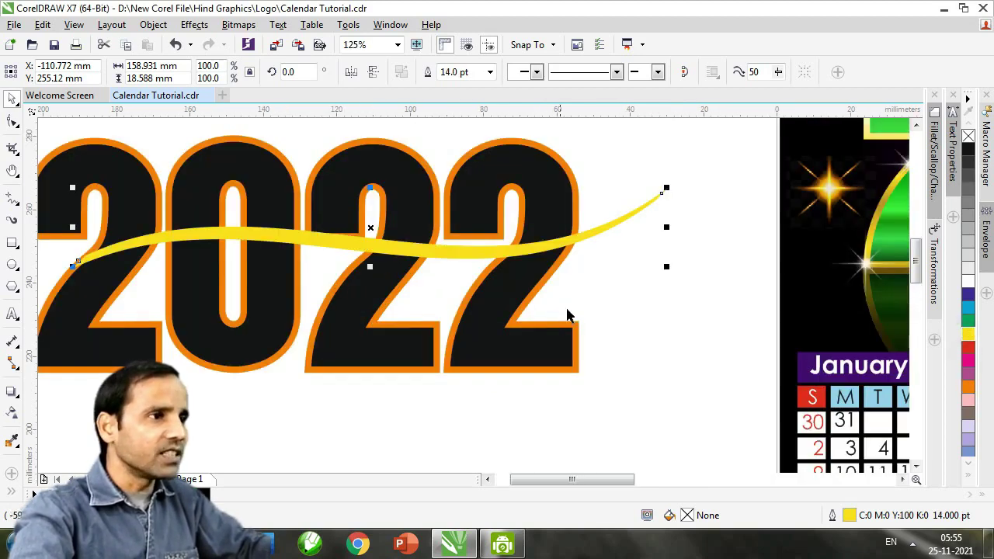
click(621, 292)
- Shift the yellow ribbon so its tip meets the first 2's orange edge and convert its outline to an object
key(h)
drag(222, 301, 390, 300)
scroll(311, 270, up, 1)
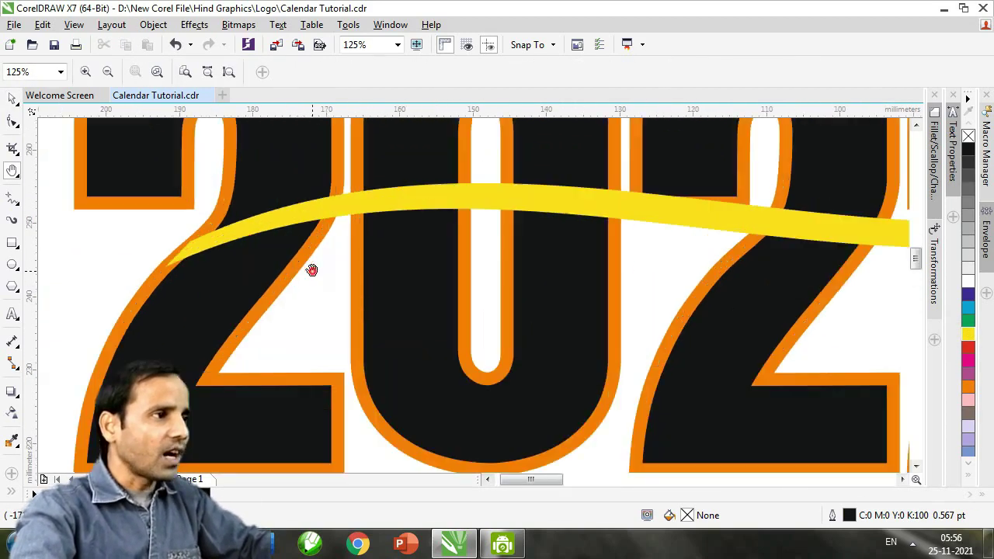
scroll(222, 249, up, 1)
key(space)
click(281, 258)
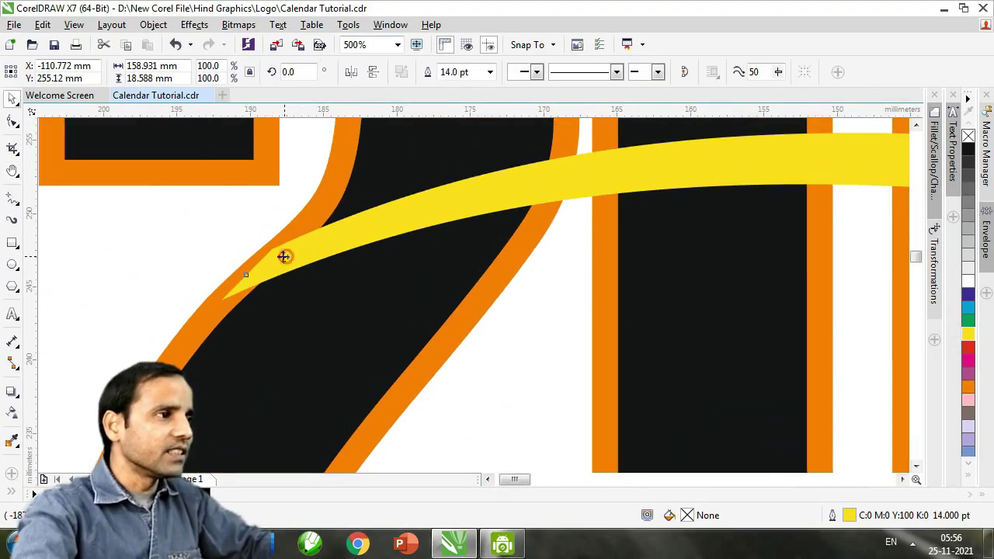
drag(284, 256, 268, 260)
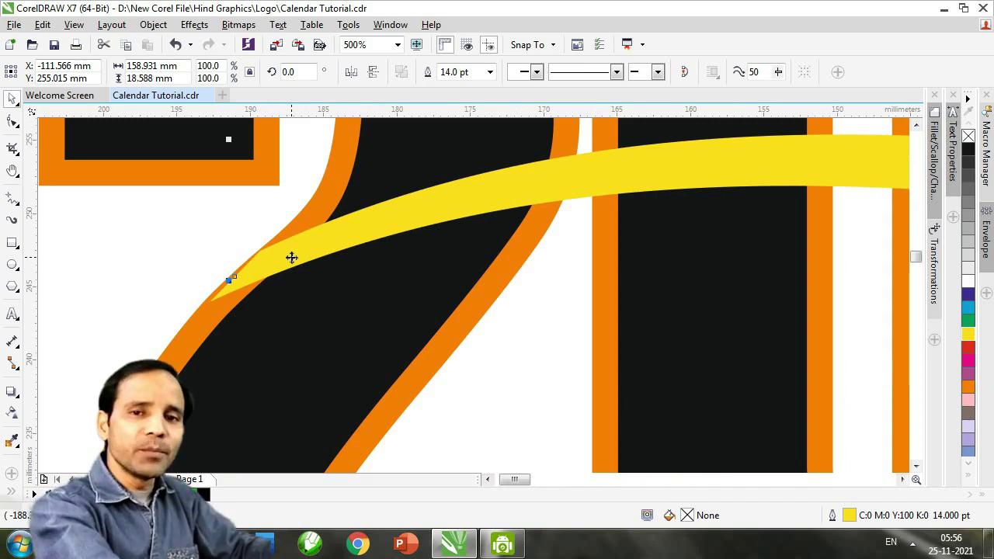
key(ctrl+shift+q)
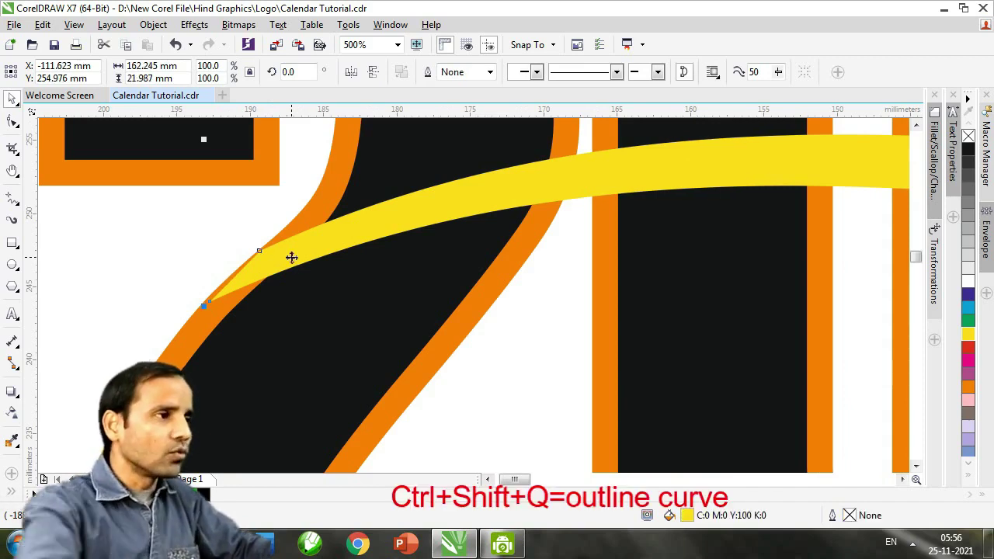
drag(299, 249, 297, 251)
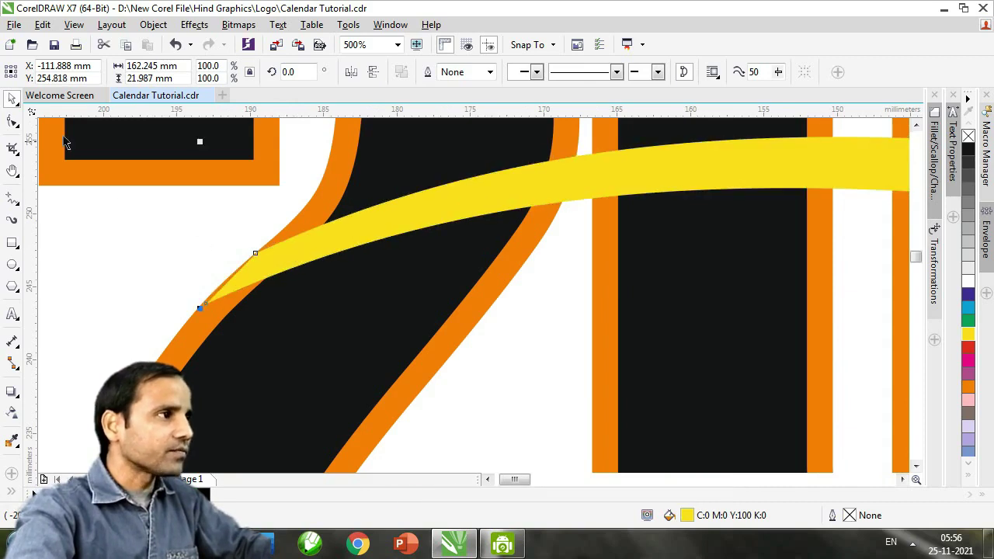
- Smooth the ribbon's tip on the first 2 by adding a cusp node on its upper edge and deleting the corner node
key(F10)
scroll(275, 287, up, 2)
scroll(276, 287, up, 1)
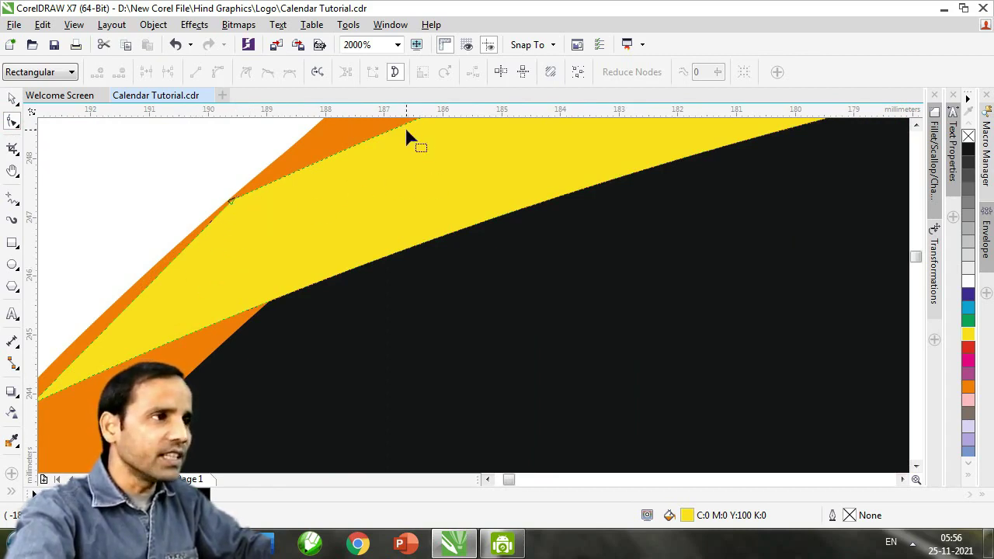
scroll(424, 189, down, 1)
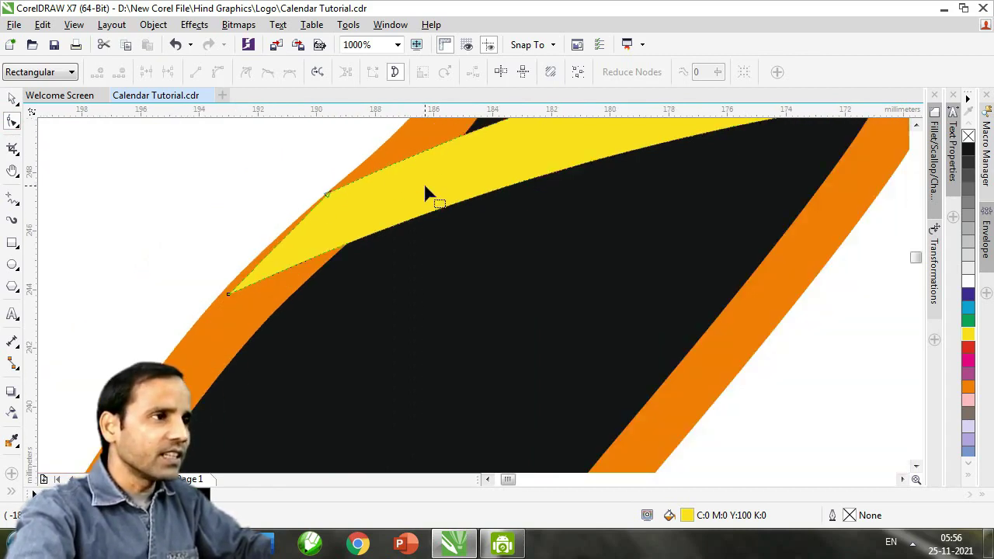
click(477, 132)
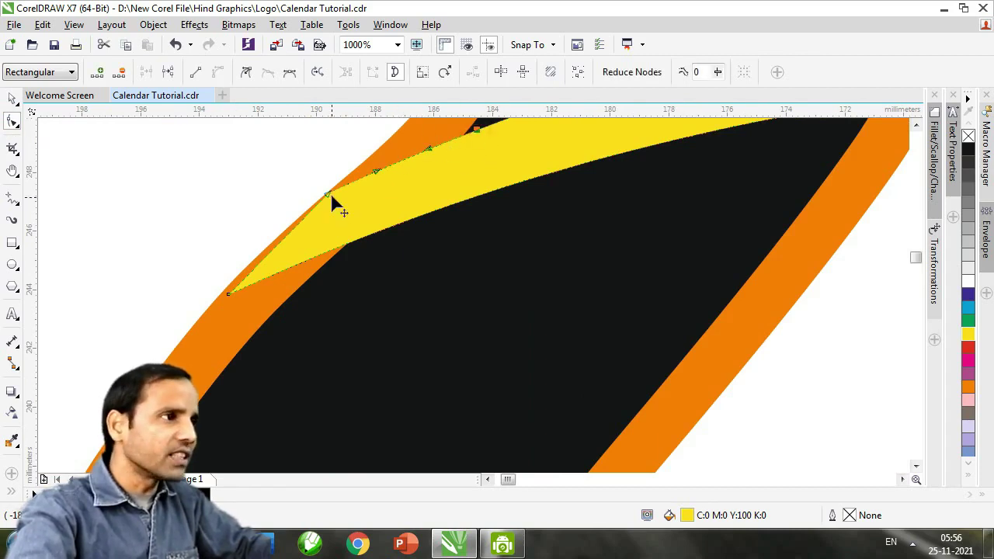
click(247, 75)
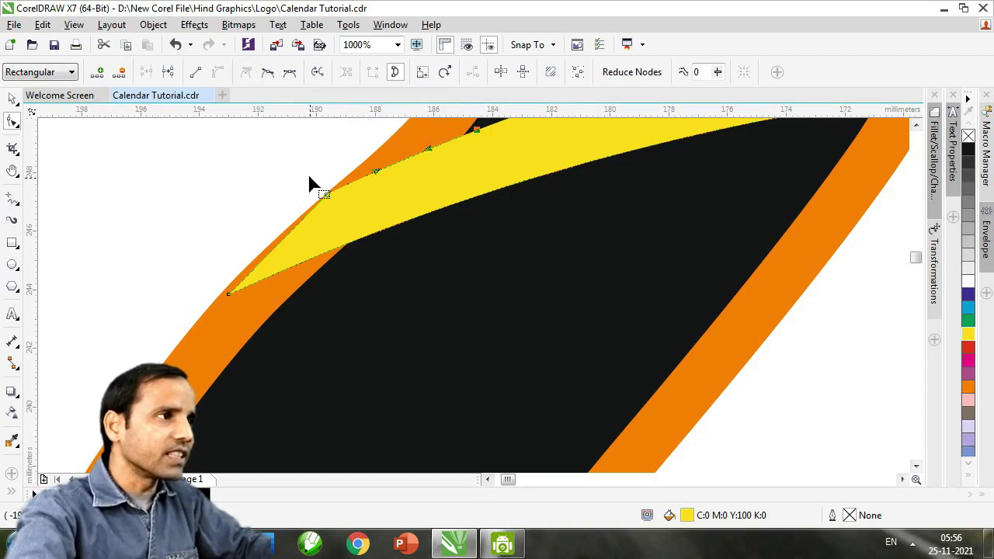
drag(311, 175, 353, 209)
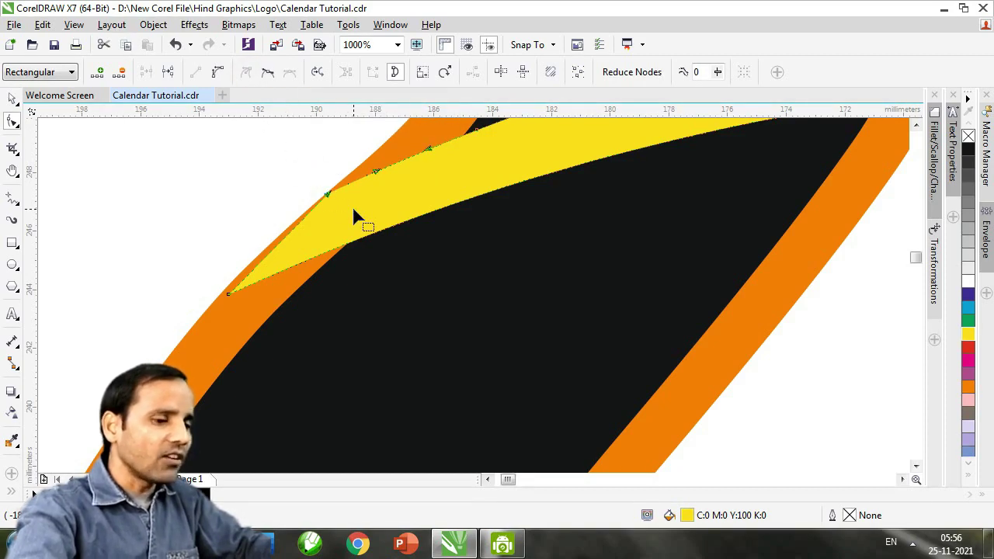
key(Delete)
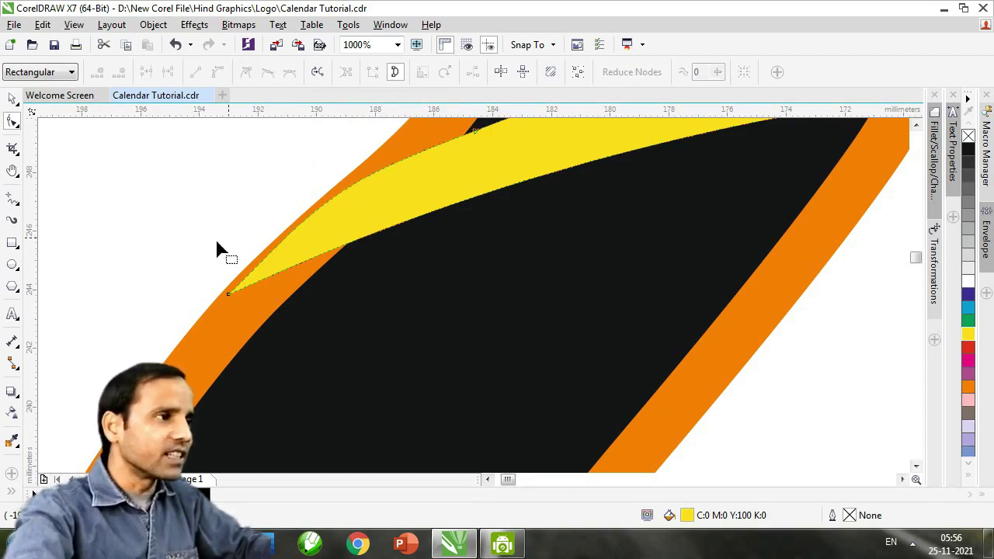
- Smooth the upper edge of the ribbon's tip on the first 2 by adjusting the tip's curve handle and moving the nearby edge node
drag(201, 272, 326, 313)
drag(339, 187, 397, 167)
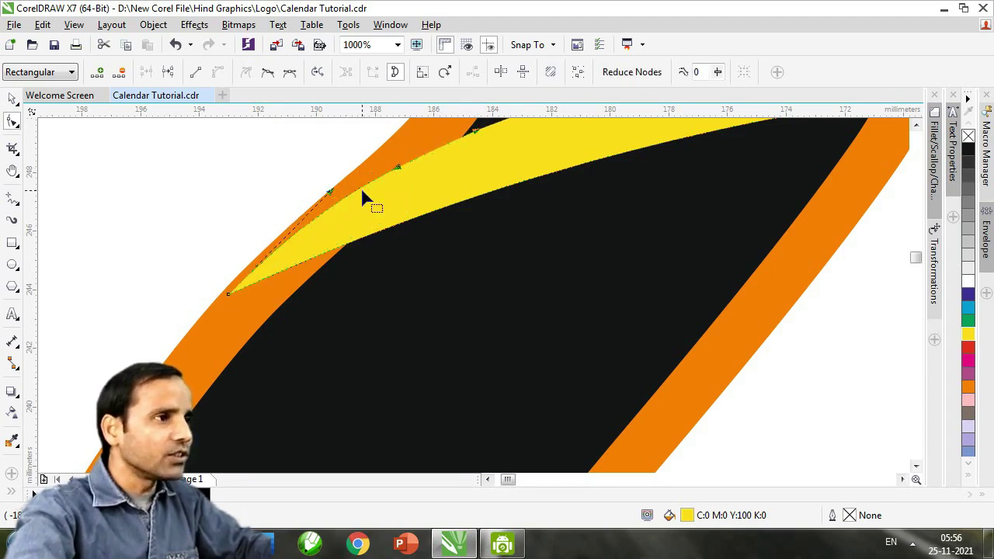
drag(333, 195, 349, 194)
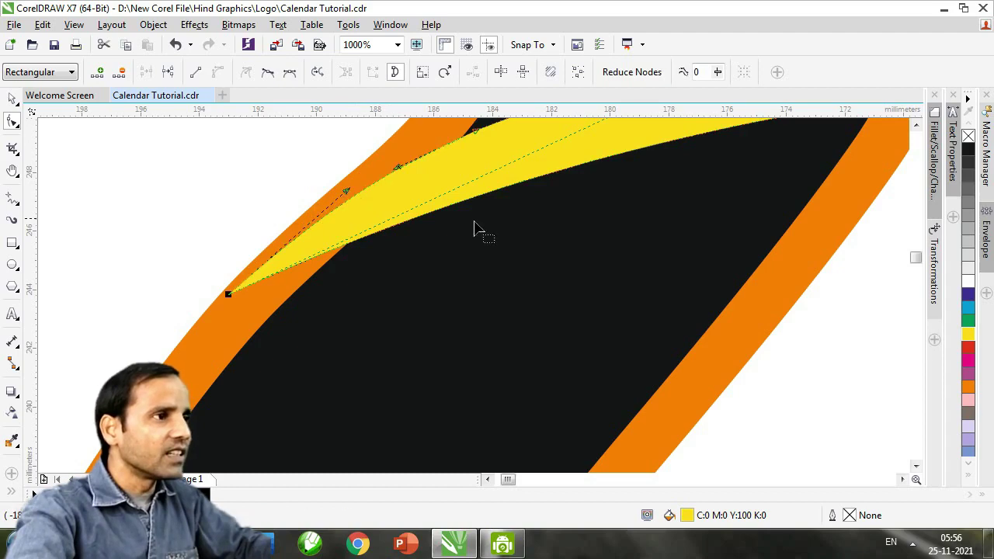
drag(403, 170, 417, 159)
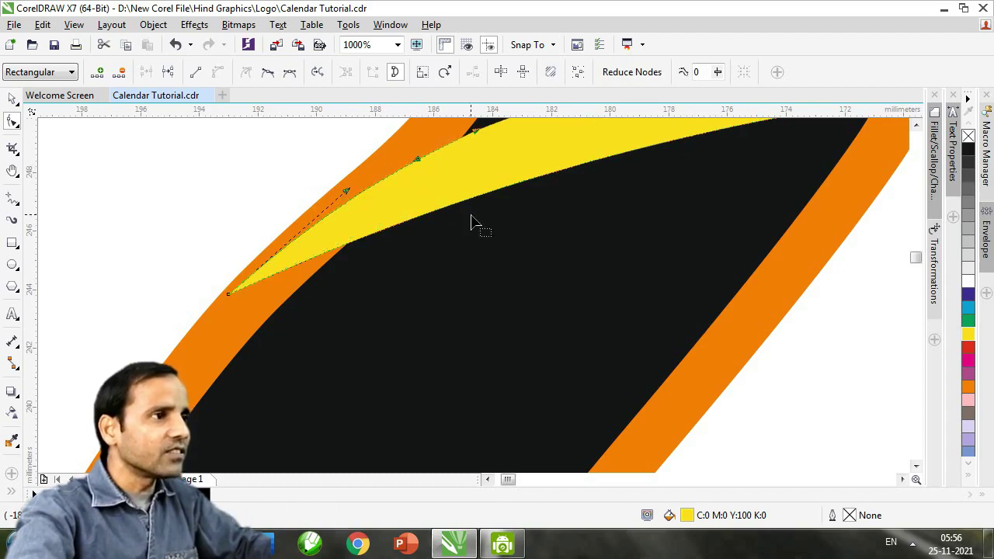
- Examine the shape of the yellow ribbon's far tip beyond the last 2
scroll(475, 222, down, 3)
key(space)
click(368, 235)
key(h)
drag(652, 284, 230, 304)
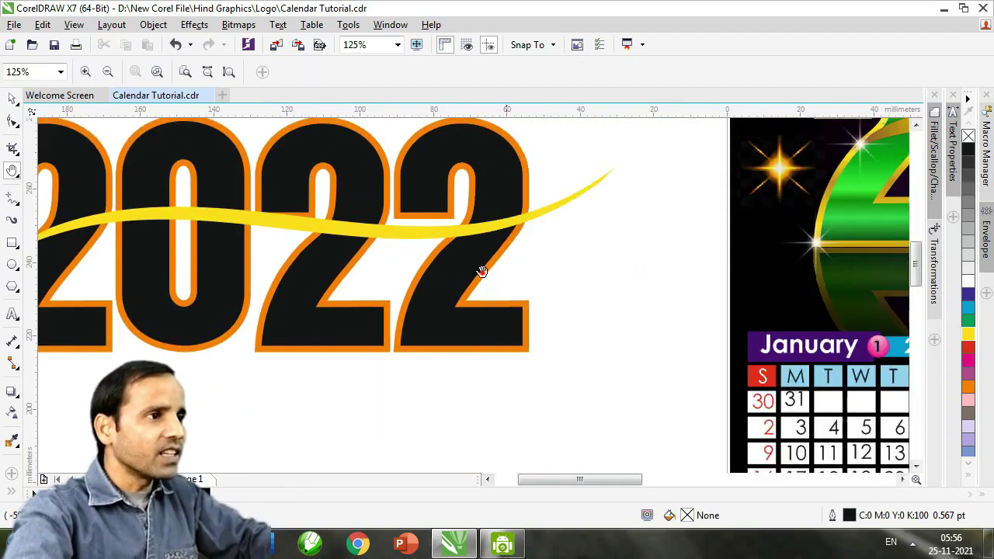
drag(481, 272, 358, 295)
scroll(445, 229, up, 3)
drag(517, 231, 458, 350)
drag(525, 298, 455, 346)
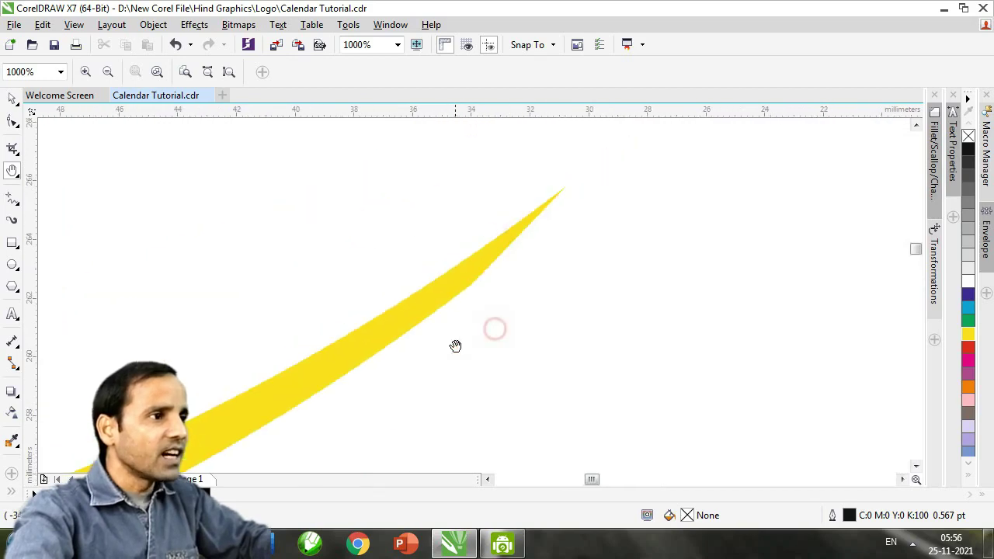
scroll(455, 346, down, 3)
drag(373, 334, 524, 298)
- Make a copy of the yellow ribbon skewed downward from its tip on the first 2, forming a second strand below
key(space)
click(472, 244)
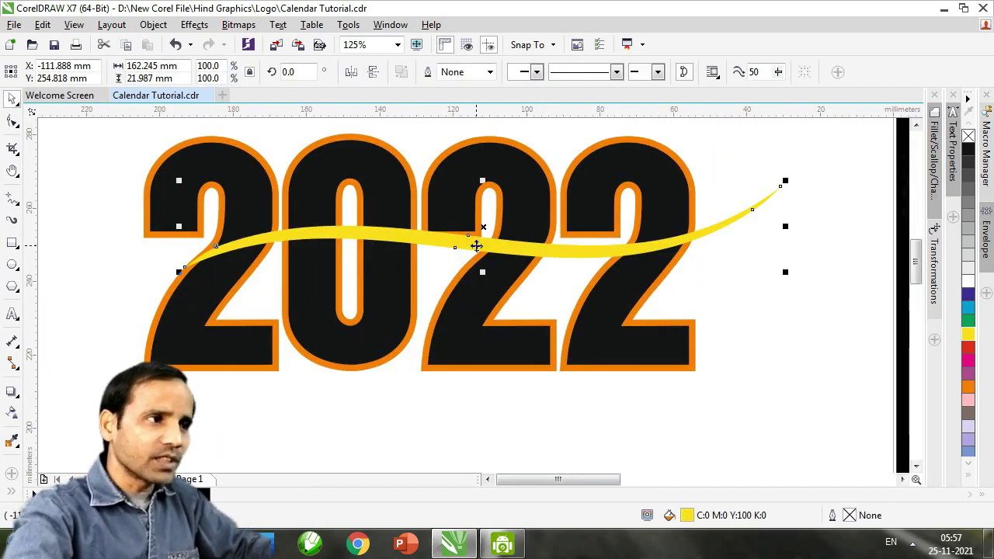
click(477, 244)
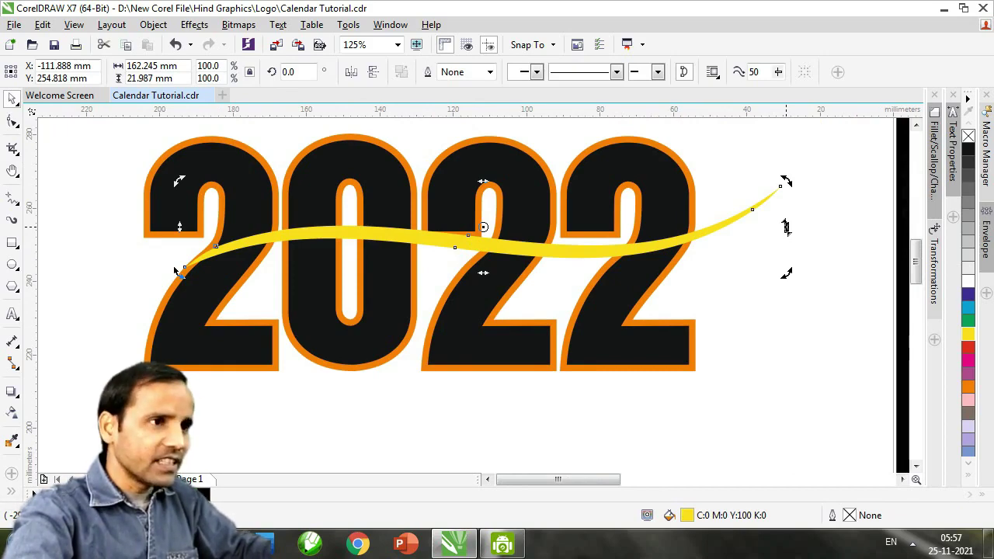
drag(786, 227, 787, 308)
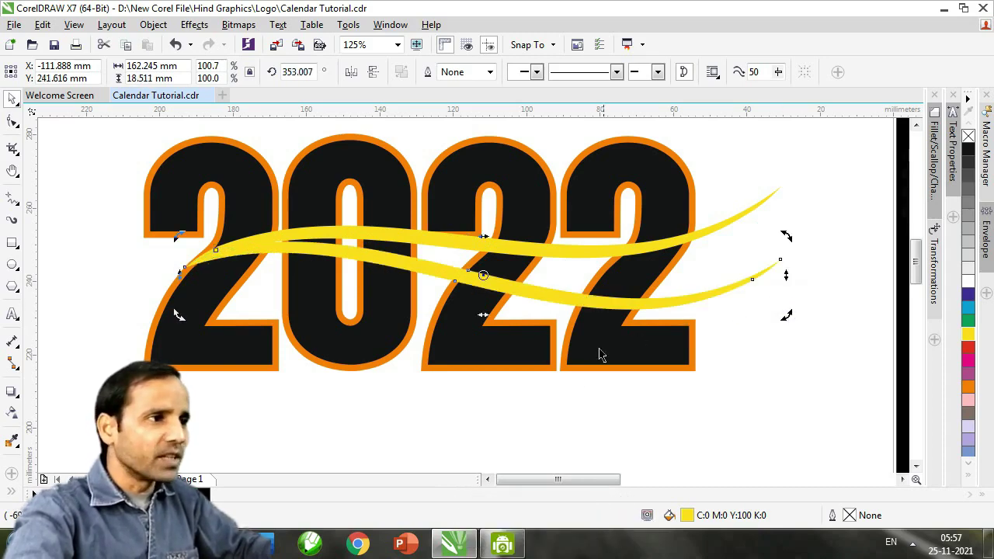
- Trim the black 2022 digits with the upper ribbon and with the lower ribbon
click(566, 400)
click(517, 249)
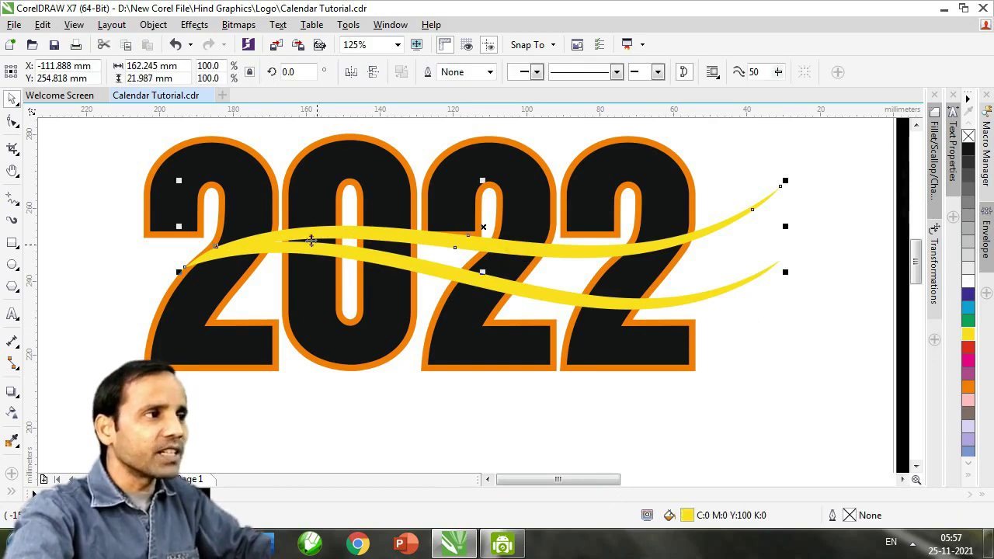
shift+click(249, 201)
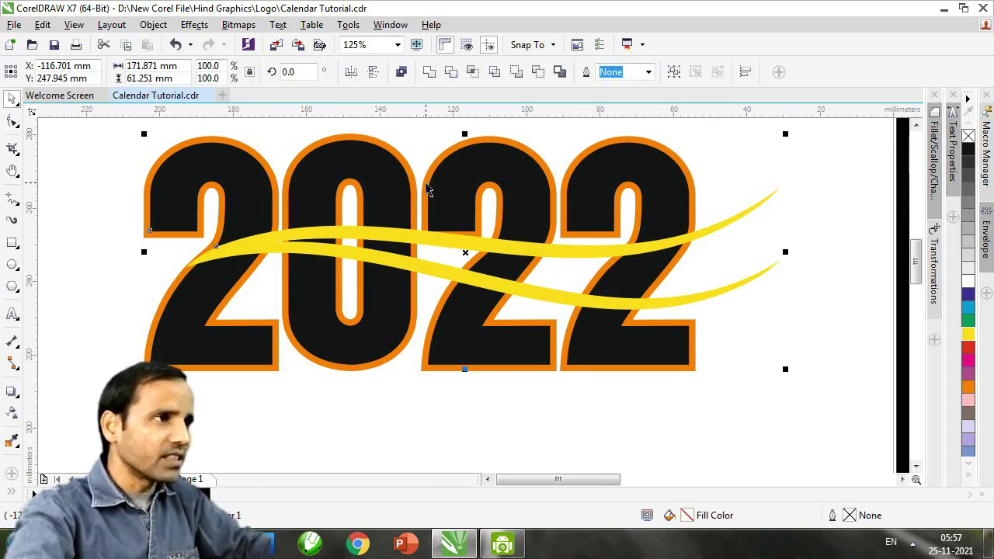
click(450, 71)
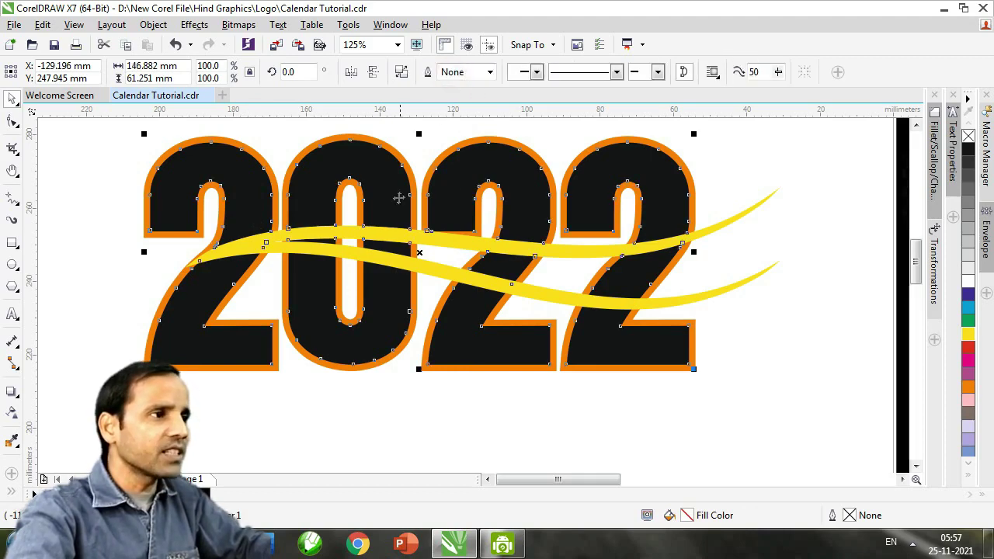
click(427, 439)
click(450, 278)
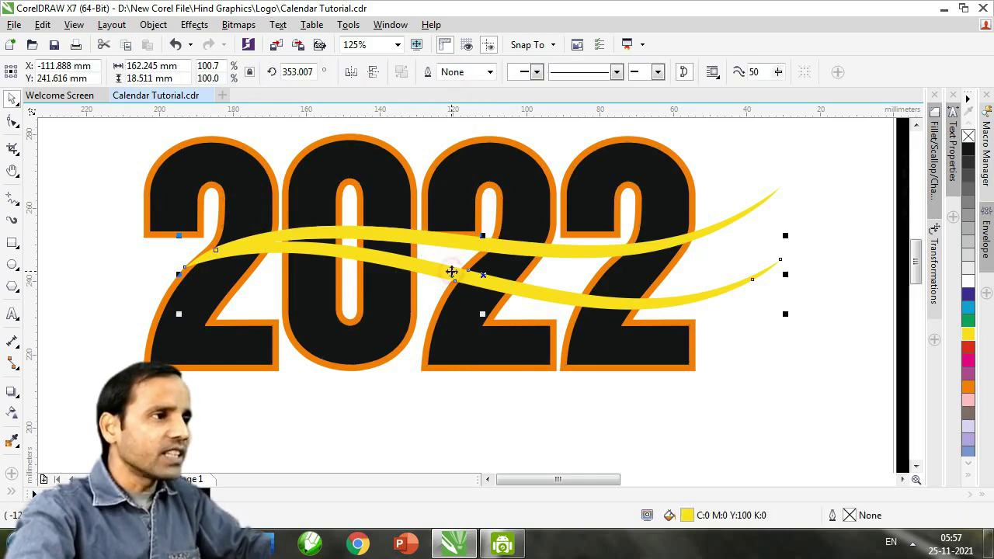
shift+click(396, 330)
click(452, 74)
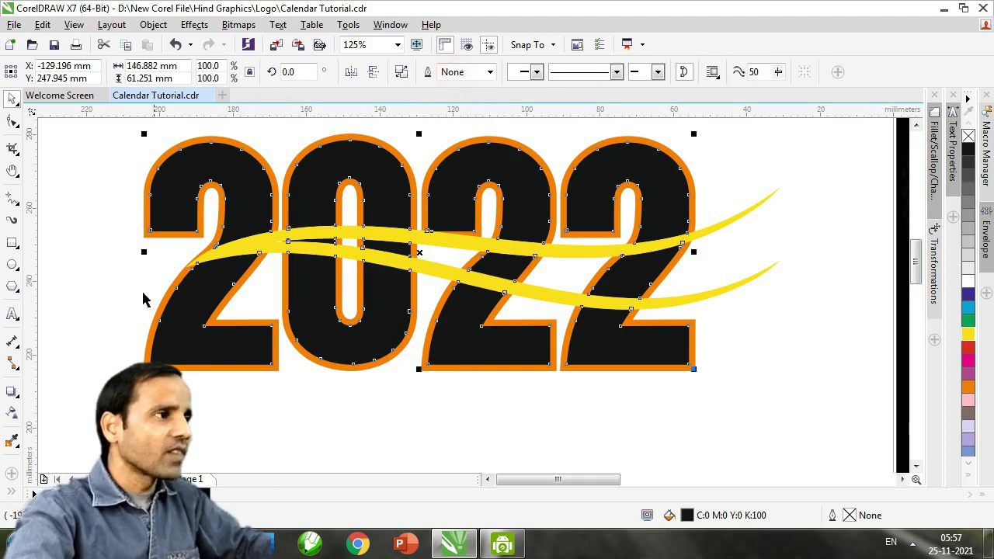
click(128, 367)
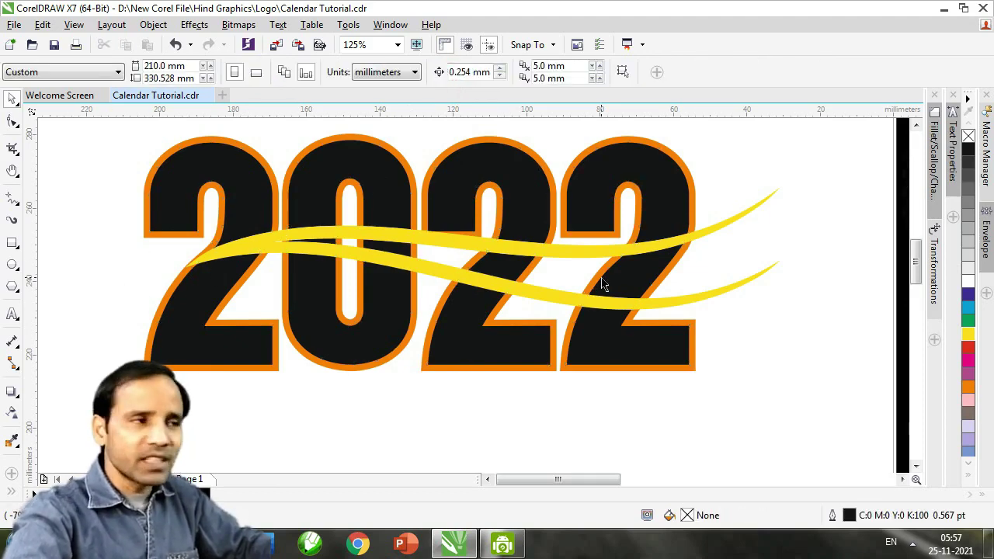
- Trim the orange contour of the digits with the upper ribbon and with the lower ribbon
click(450, 247)
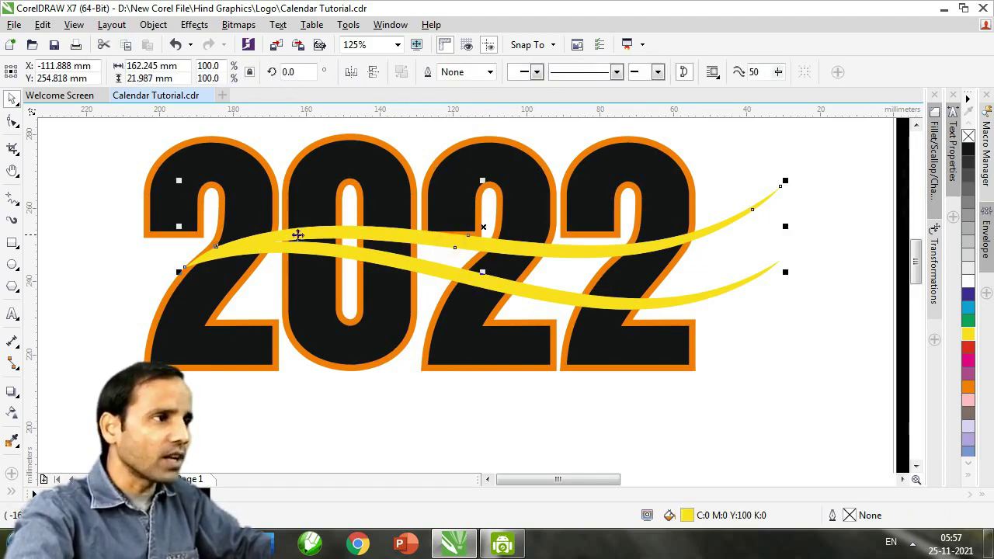
shift+click(265, 163)
click(451, 73)
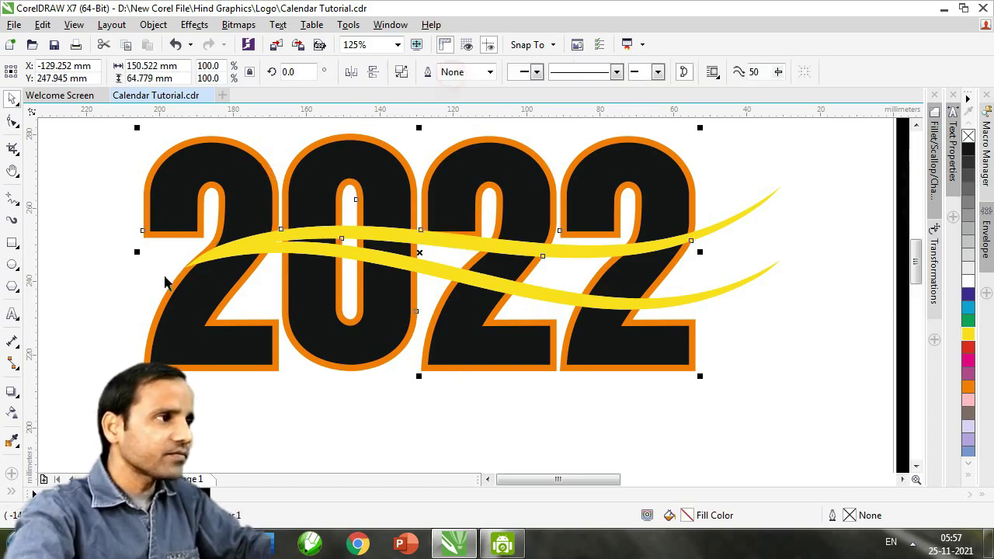
click(107, 299)
click(310, 255)
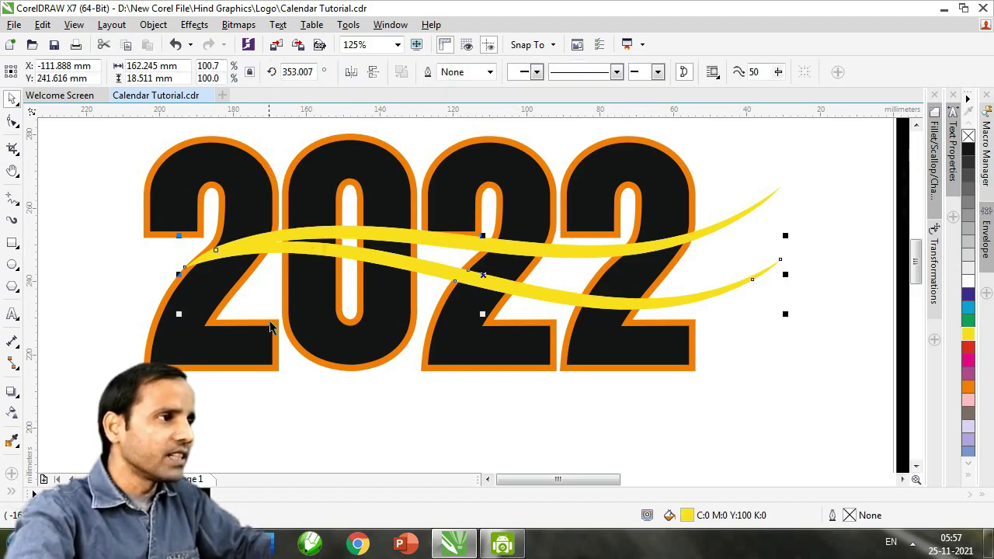
shift+click(349, 169)
click(451, 72)
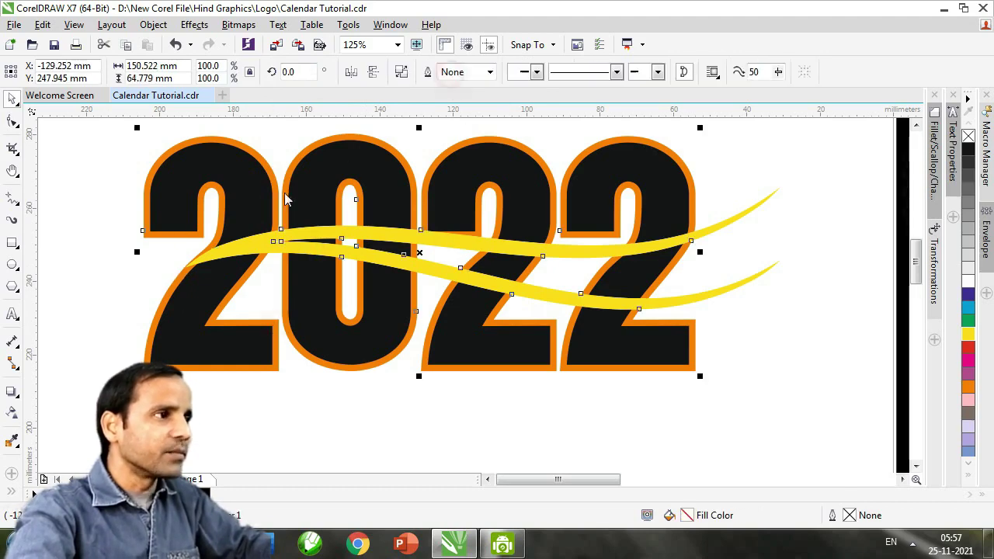
click(103, 295)
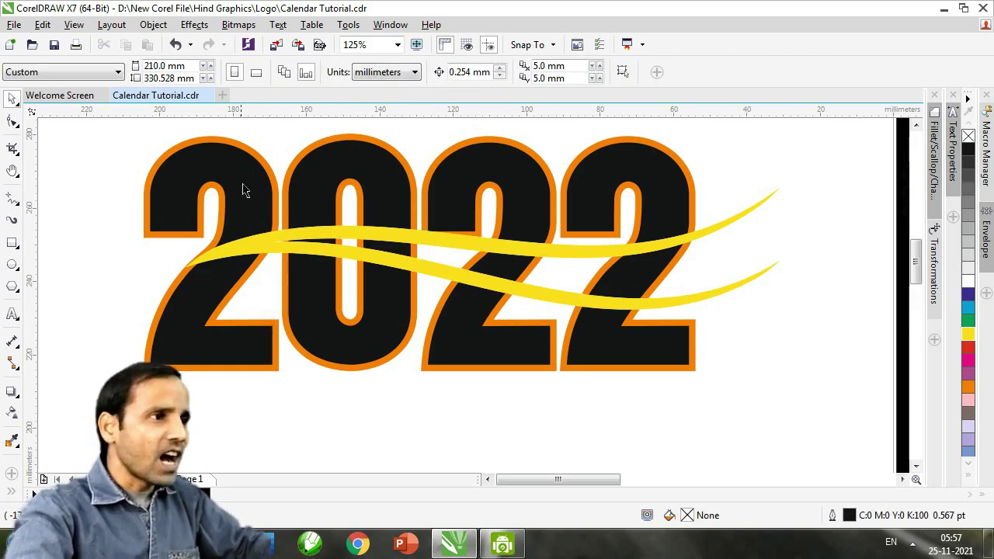
- Break apart the orange contour and the black digits, and delete their pieces between the two ribbons
click(251, 155)
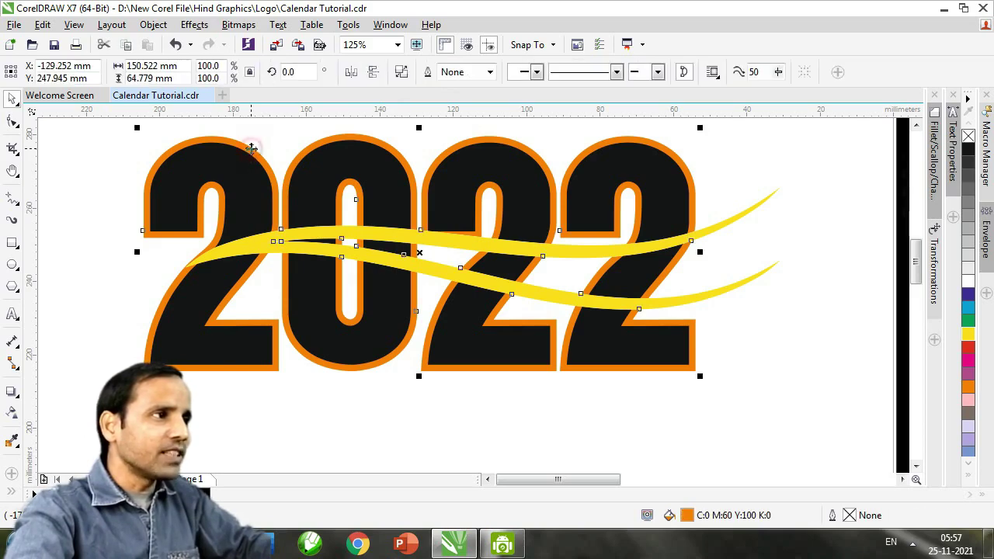
click(400, 72)
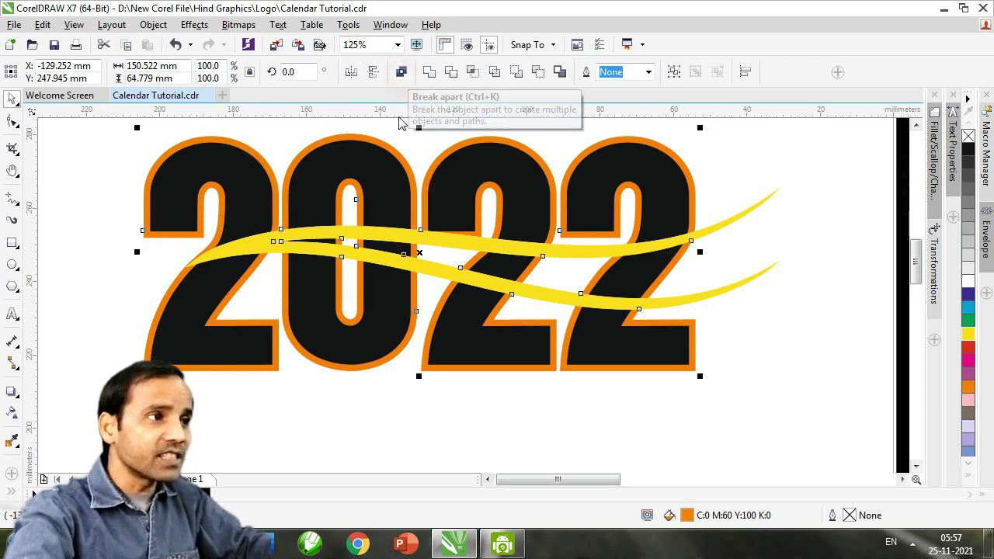
click(116, 291)
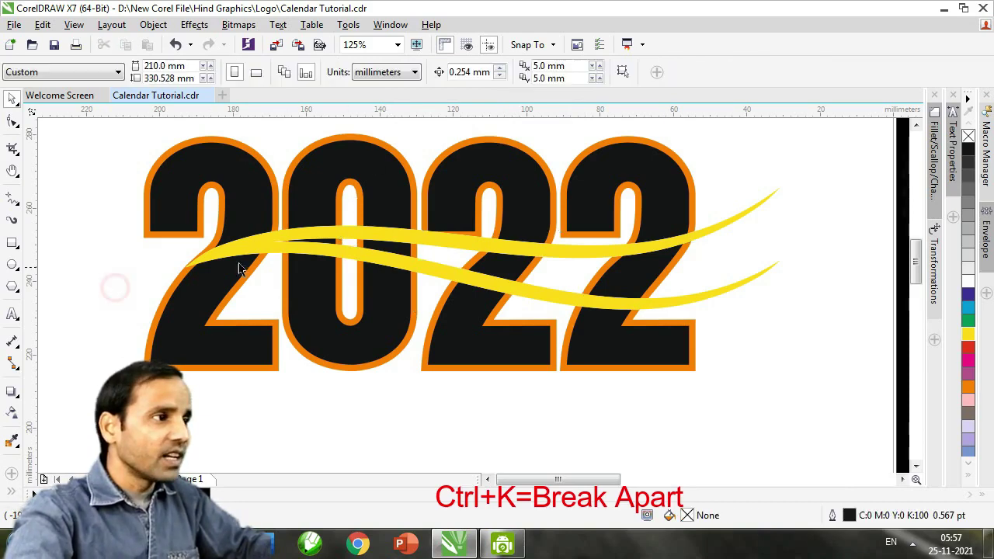
click(253, 211)
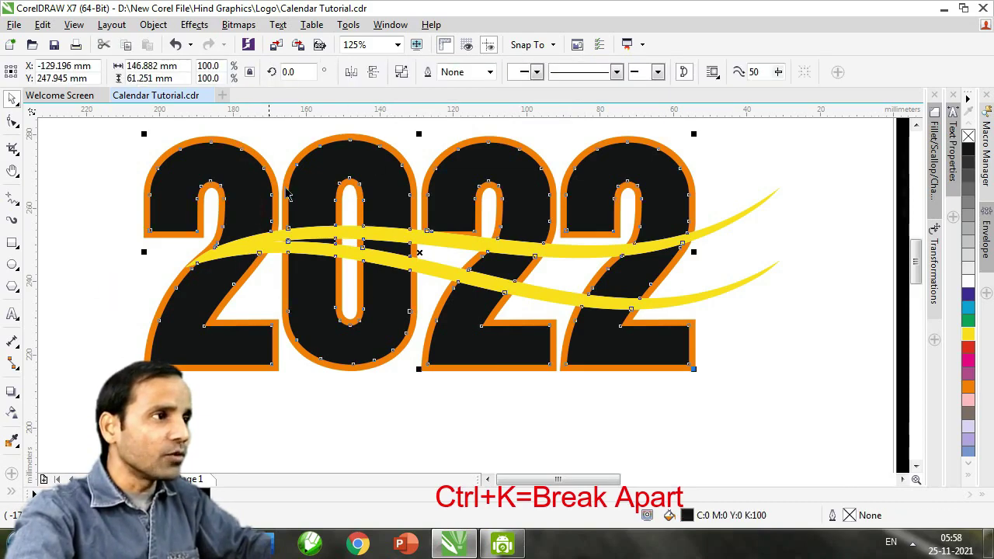
click(401, 73)
click(428, 427)
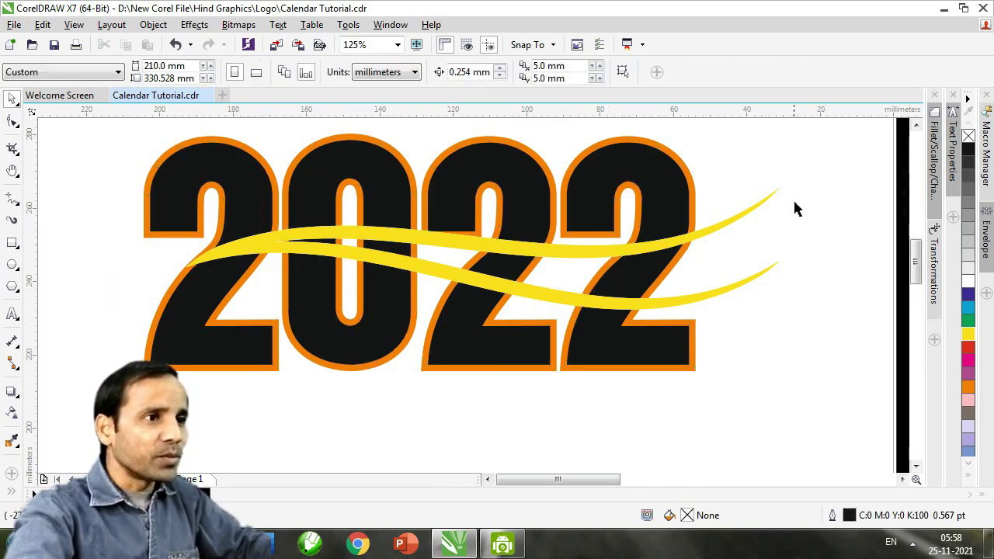
drag(805, 193, 264, 312)
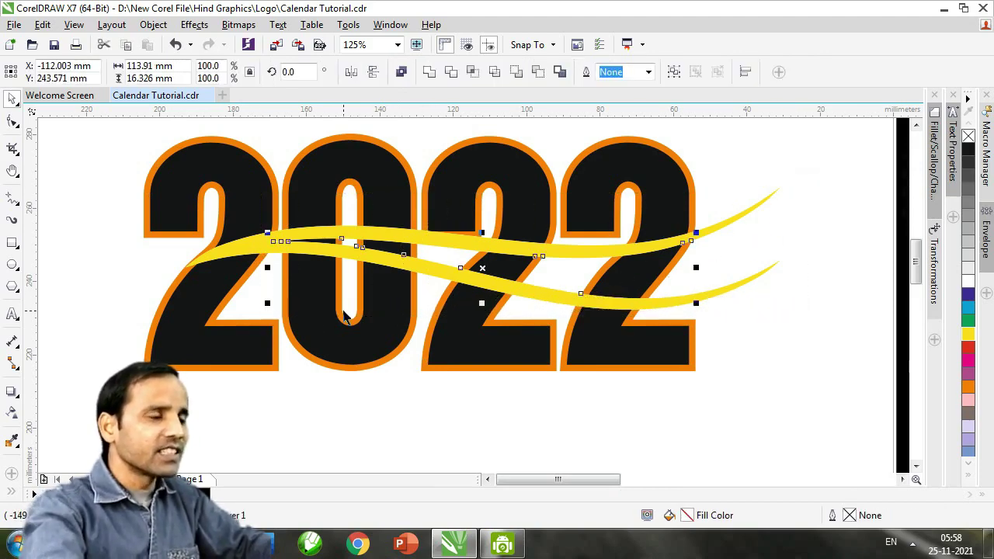
key(Escape)
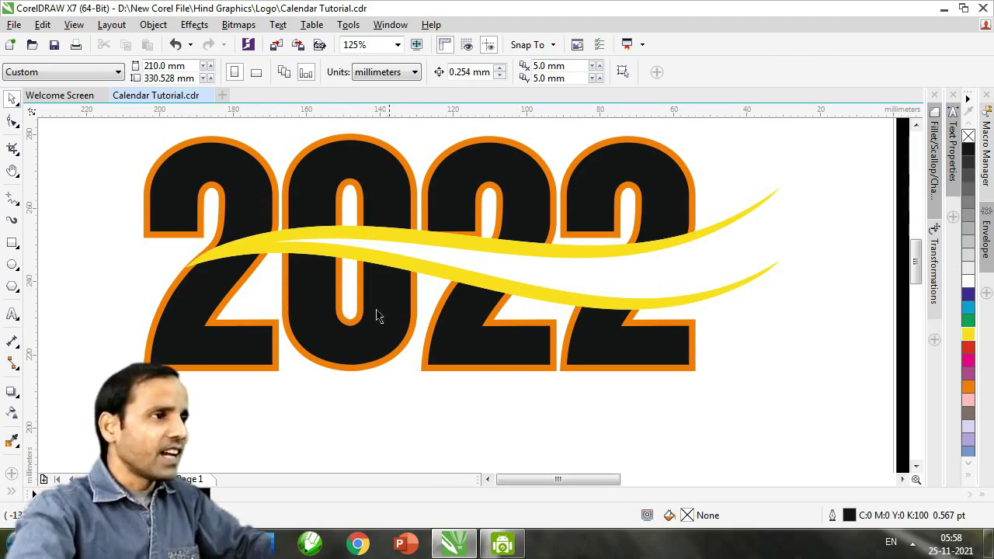
- Combine the upper and lower black pieces of the first 2 into one curve, and likewise those of the 0
click(259, 210)
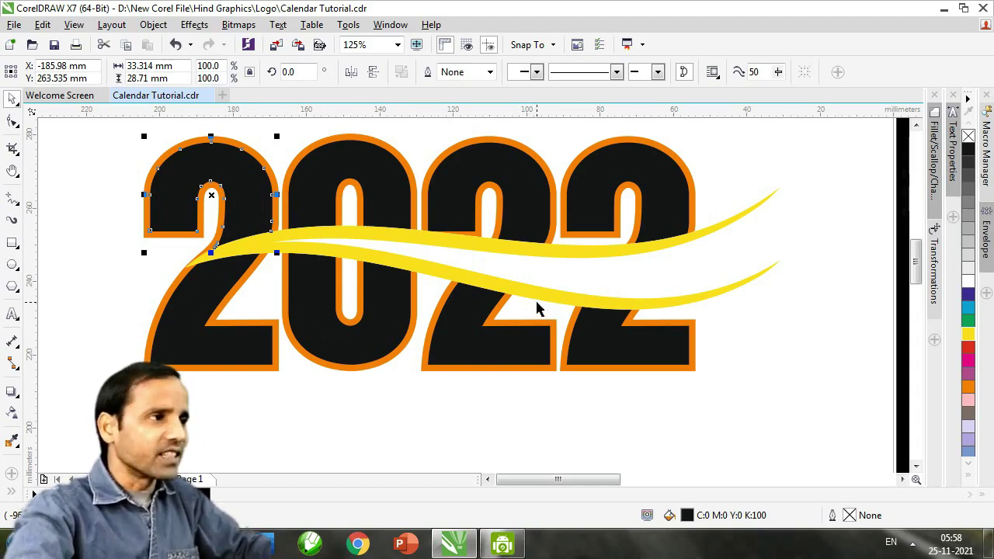
shift+click(190, 317)
key(ctrl+l)
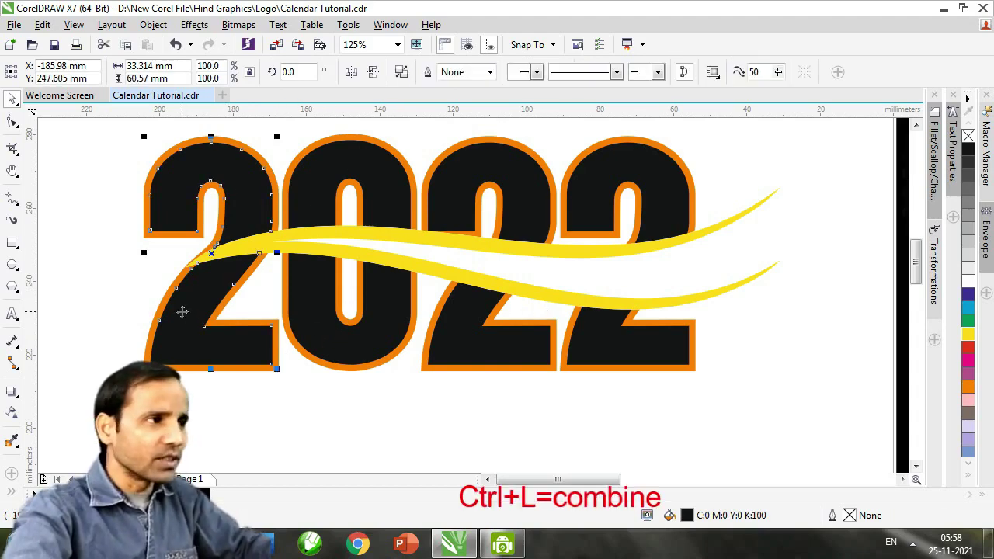
click(333, 179)
shift+click(321, 295)
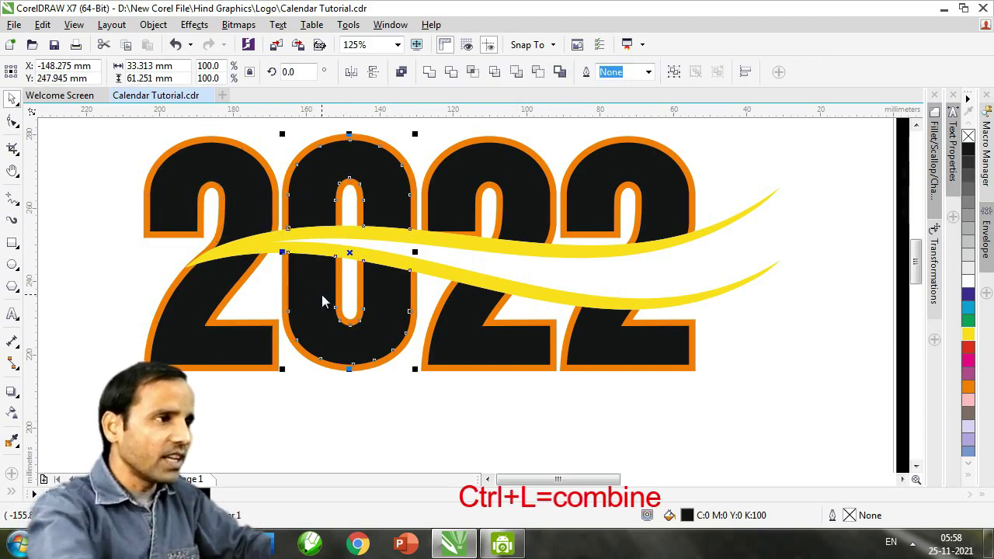
key(ctrl+l)
key(Escape)
- Combine the upper and lower orange outline pieces of the last 2
click(666, 333)
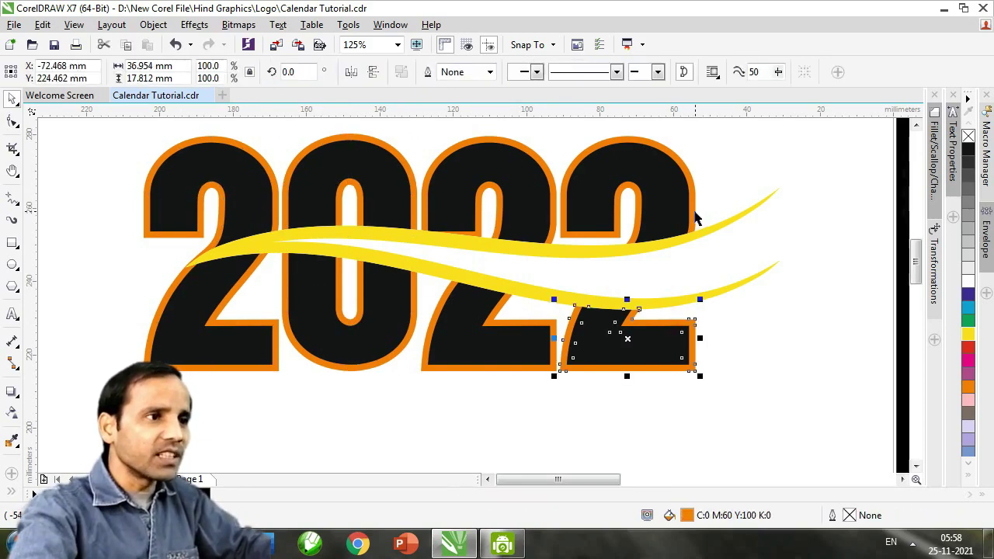
shift+click(678, 215)
key(Escape)
- Compare the trimmed digits and ribbon with the finished 2022 calendar sample
key(h)
drag(388, 290, 390, 309)
scroll(389, 309, down, 1)
scroll(389, 309, down, 1)
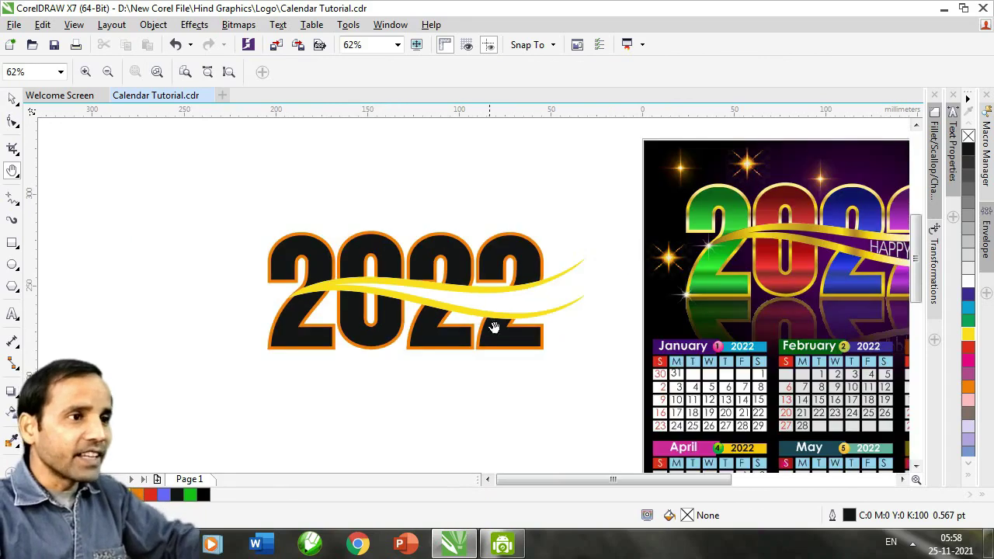
drag(574, 328, 471, 329)
key(space)
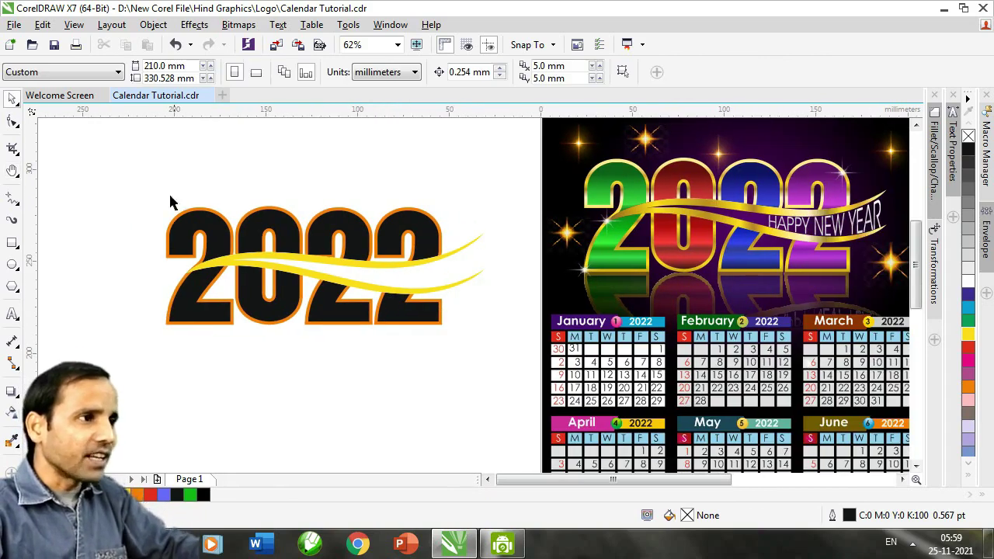
drag(131, 154, 613, 308)
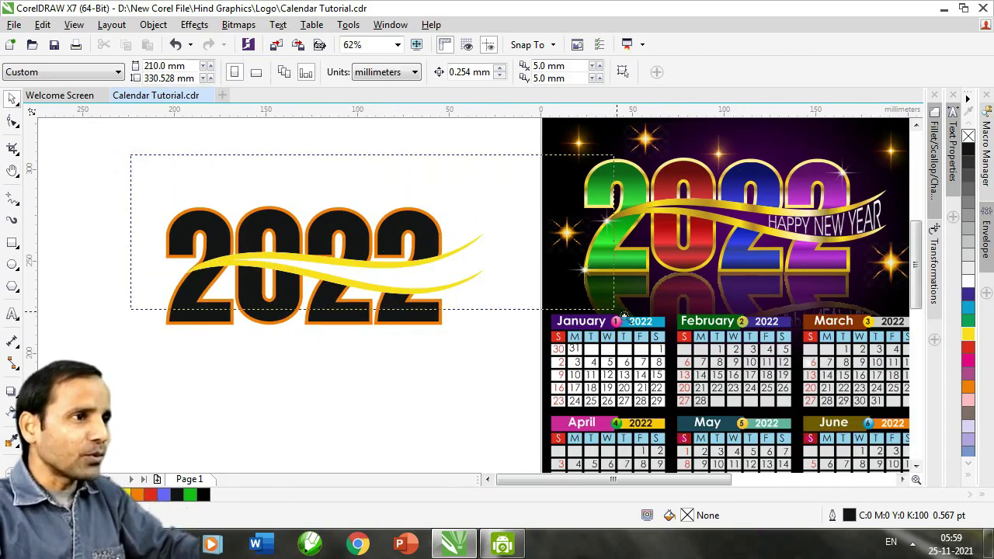
drag(658, 339, 658, 340)
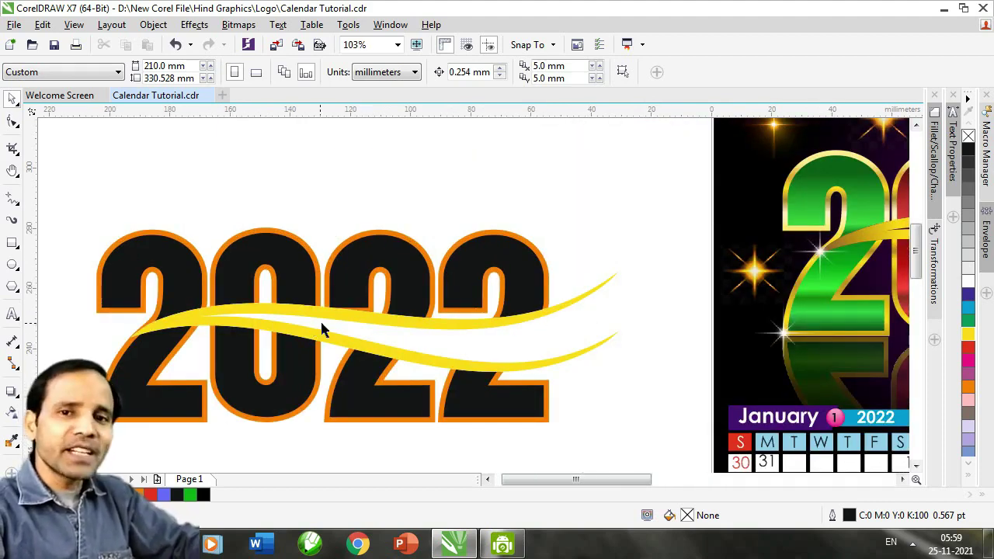
- Apply a vertical linear fountain fill to the first 2, running from its base up to its top
key(g)
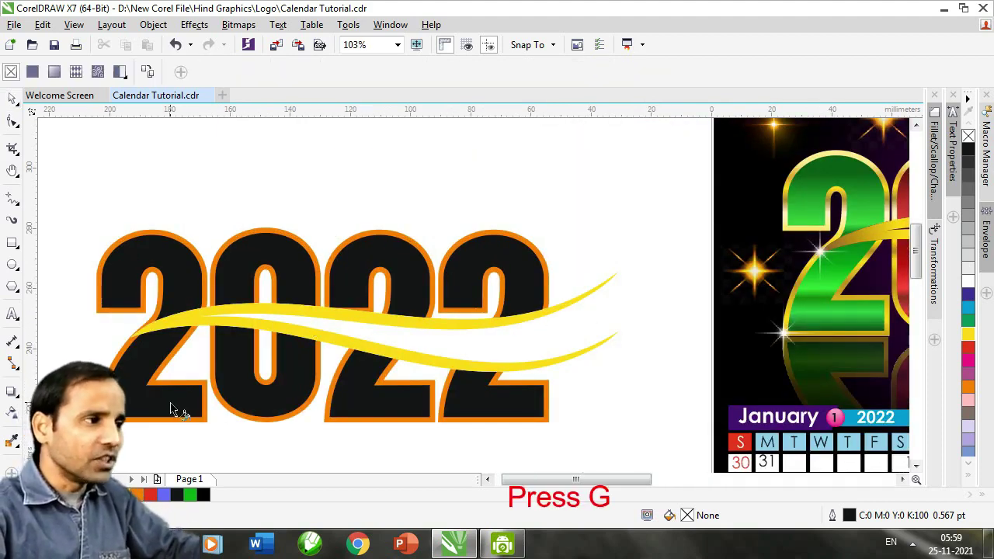
click(159, 413)
drag(155, 415, 154, 241)
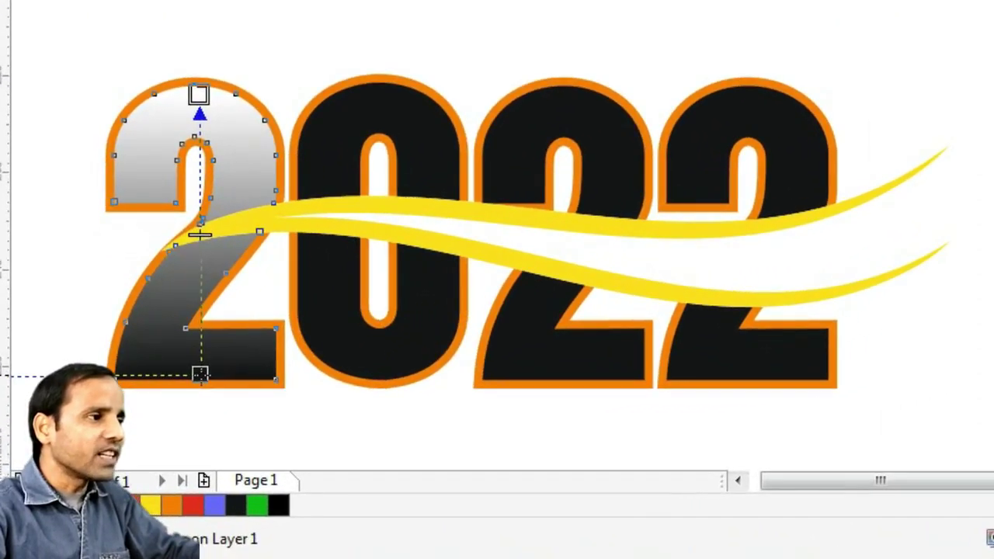
- Set the bottom end colour of the first 2's gradient to dark green, C76 M11 Y100 K55
click(154, 413)
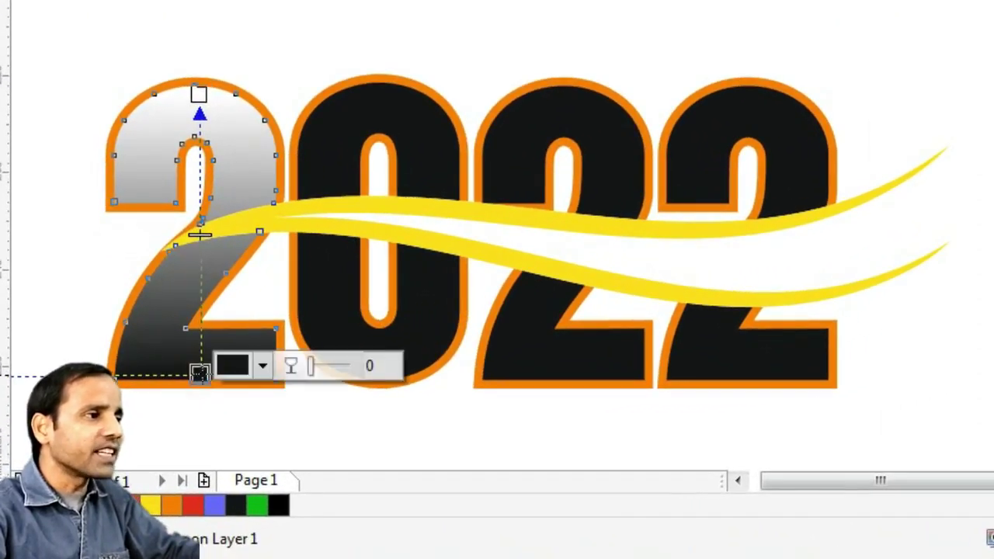
click(235, 365)
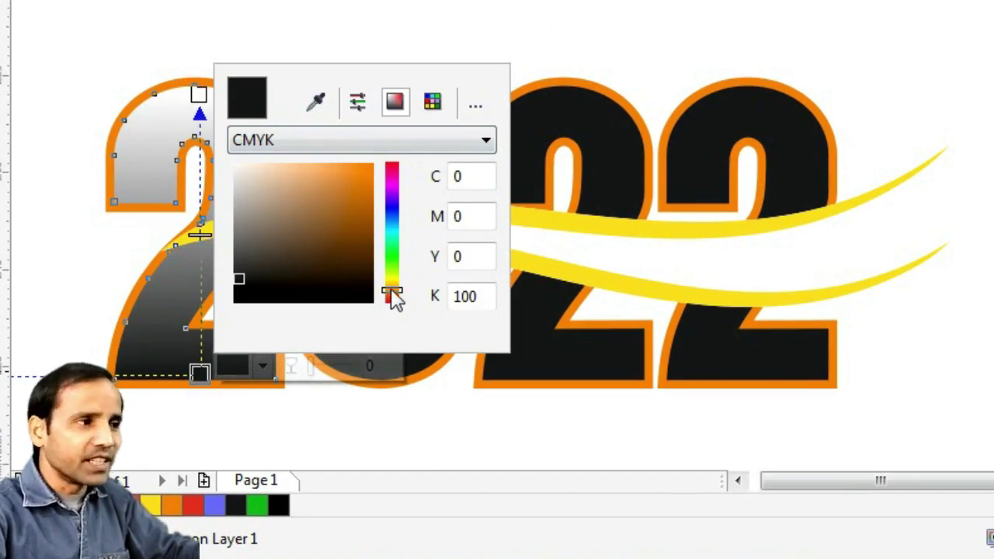
drag(392, 292, 394, 258)
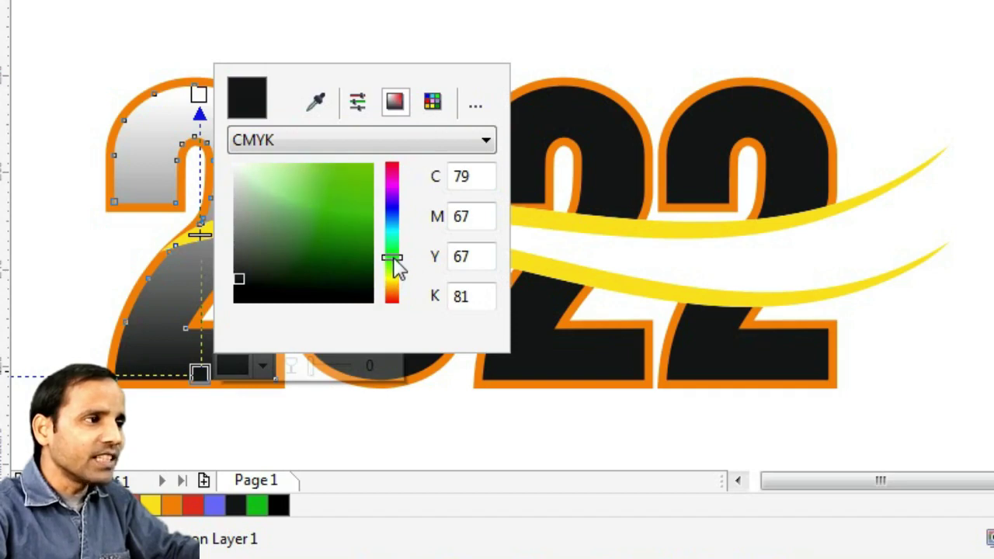
click(353, 254)
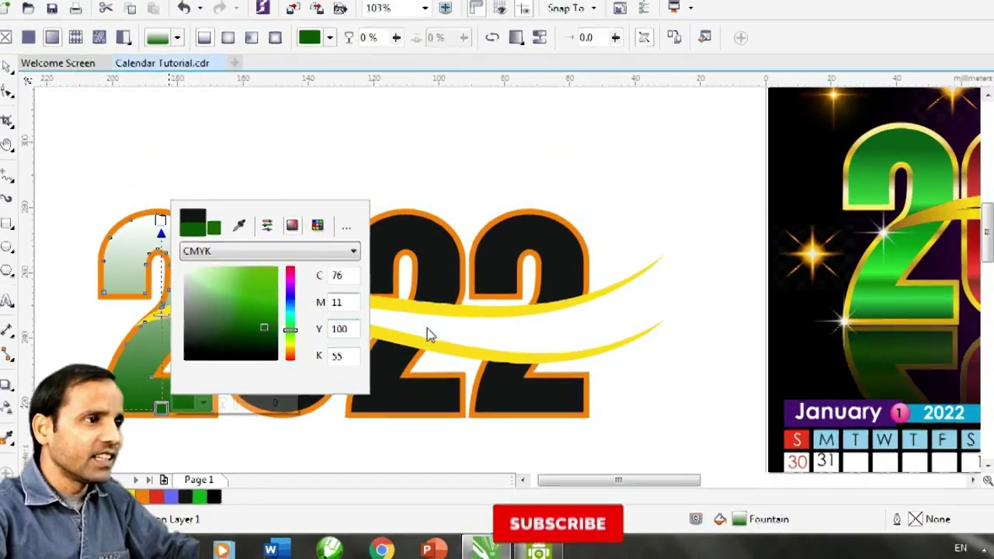
click(592, 259)
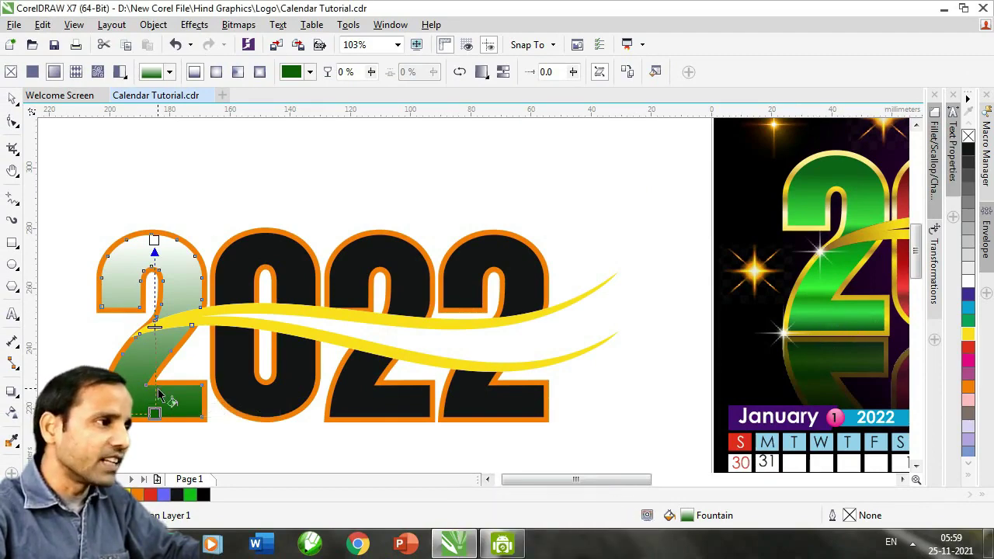
- Add a bright green colour stop at about 15% and a darker green one at 26% in the first 2's gradient
click(154, 389)
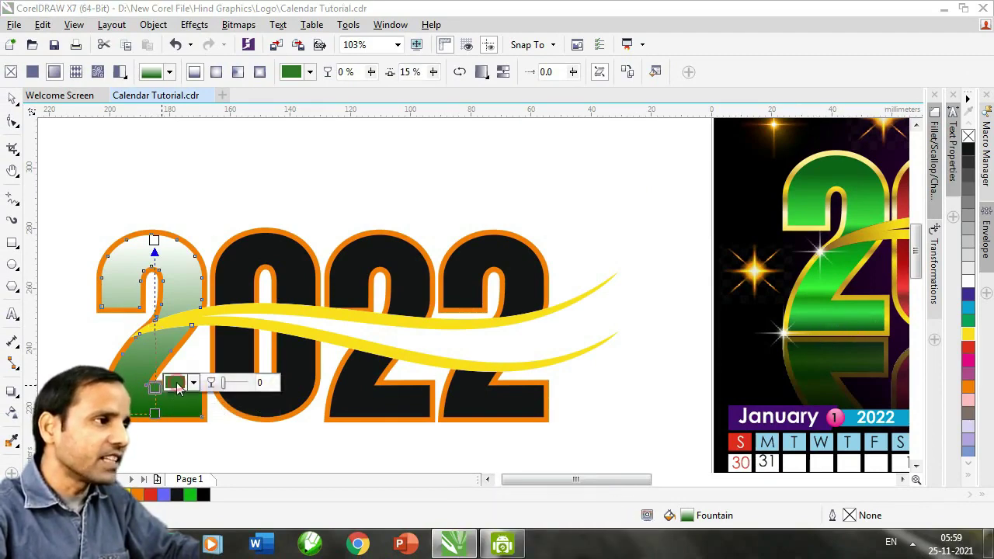
click(186, 383)
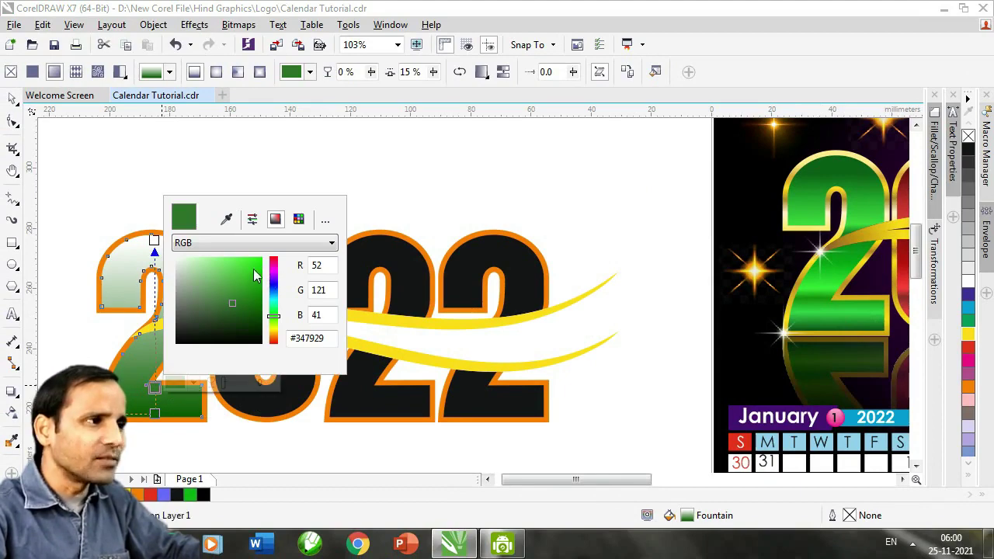
click(253, 265)
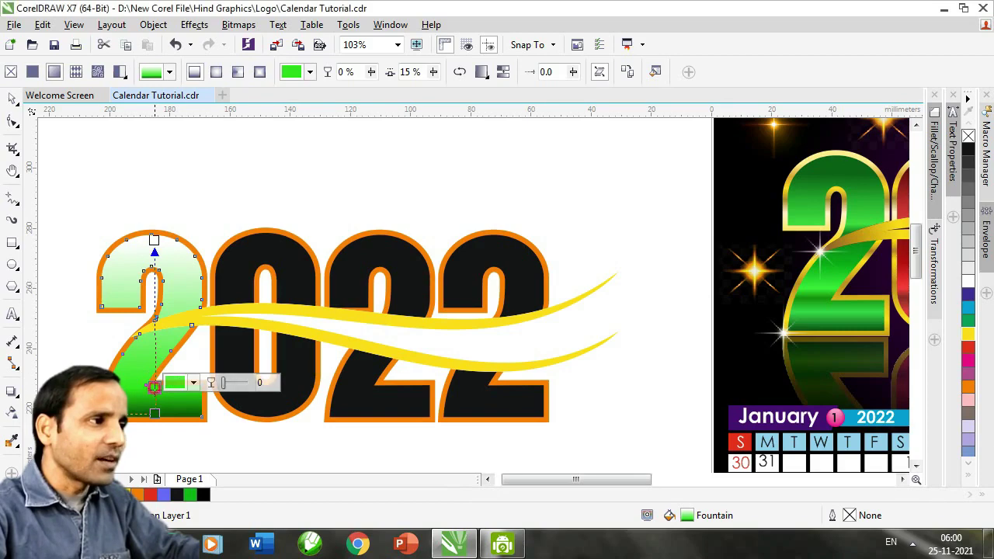
drag(155, 386, 154, 367)
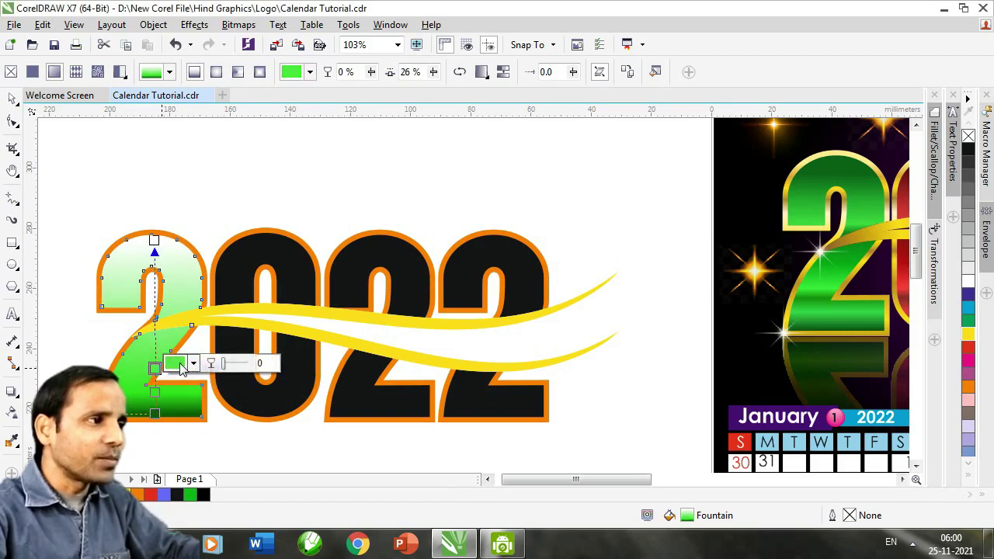
click(193, 363)
click(246, 284)
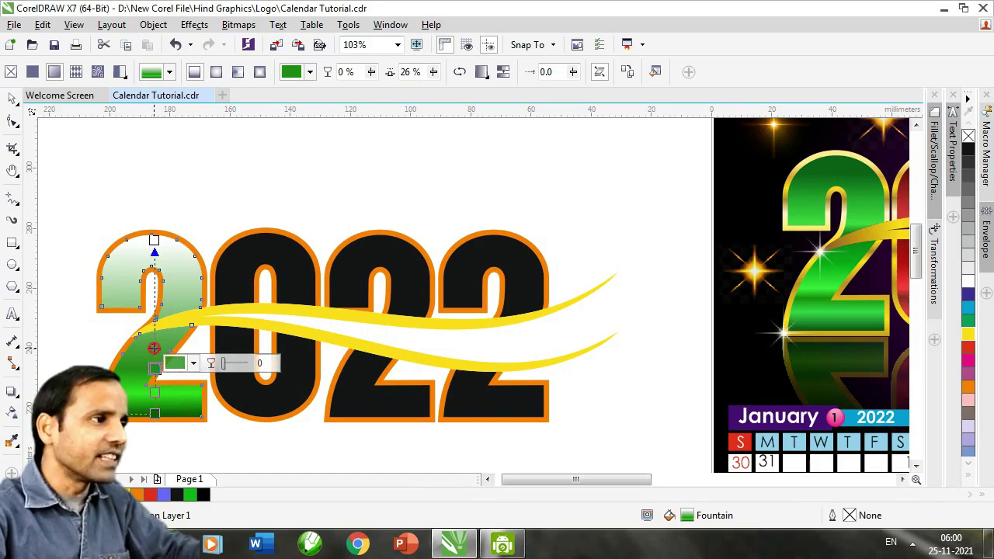
- Add a bright green colour stop at 38% and a darker green #259114 stop at 56% in the first 2's gradient
drag(154, 367, 155, 346)
click(192, 342)
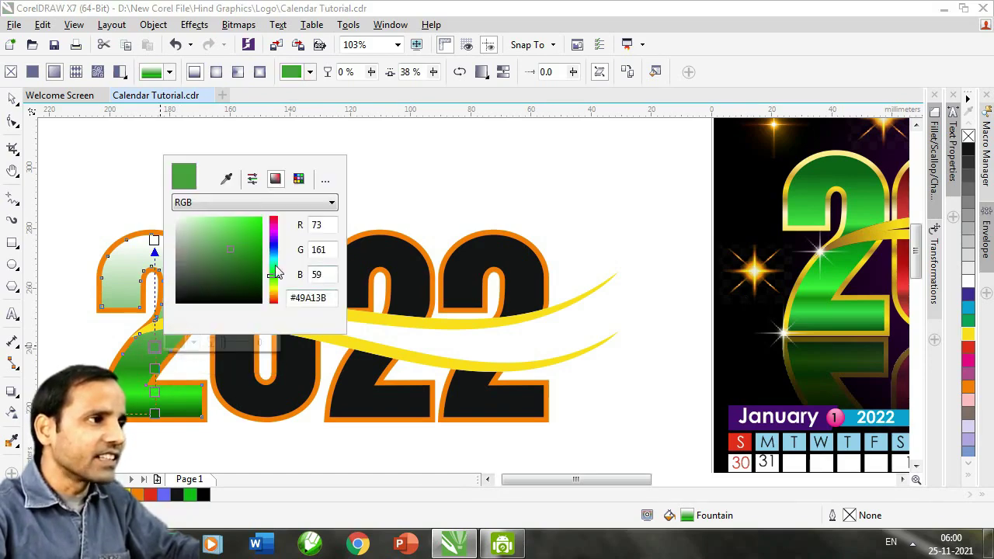
click(260, 226)
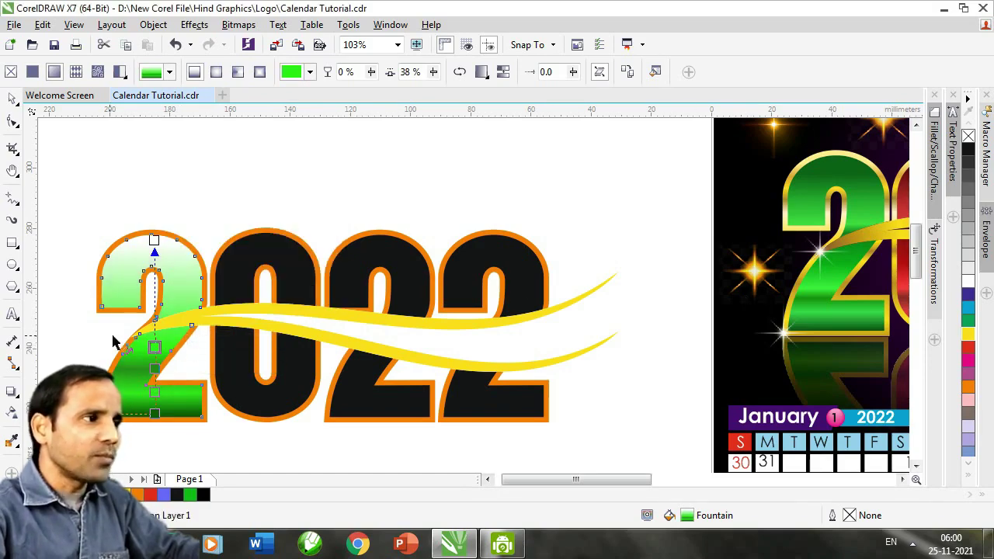
double_click(155, 316)
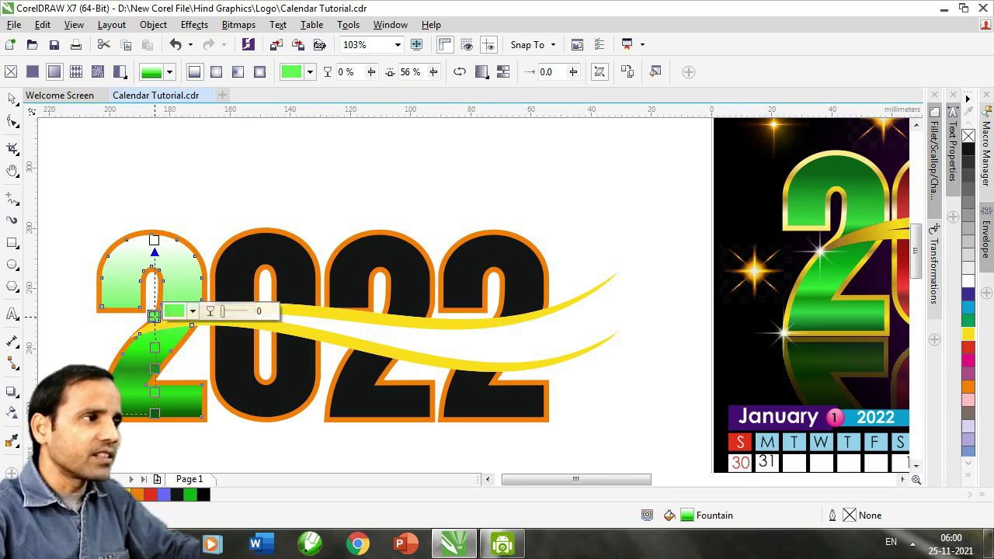
click(194, 311)
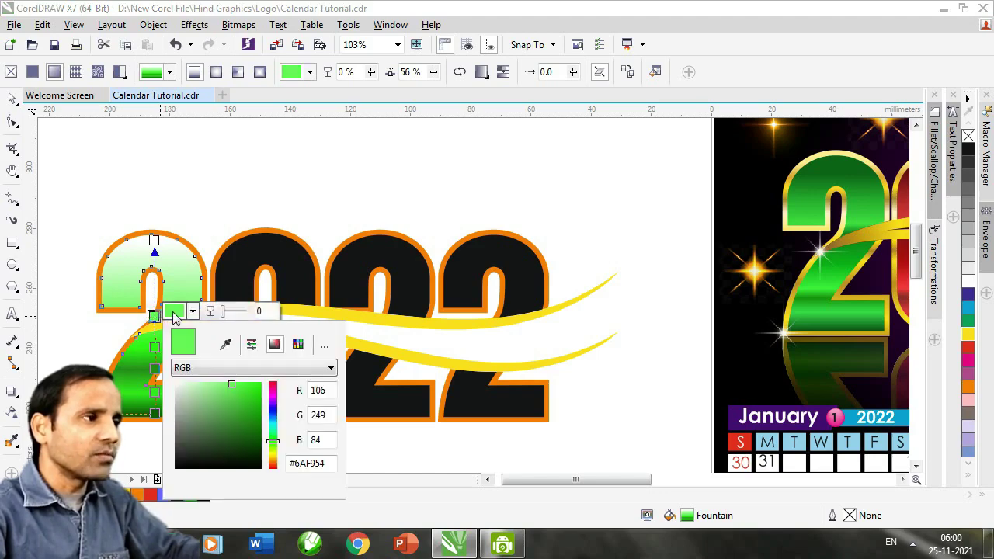
click(253, 416)
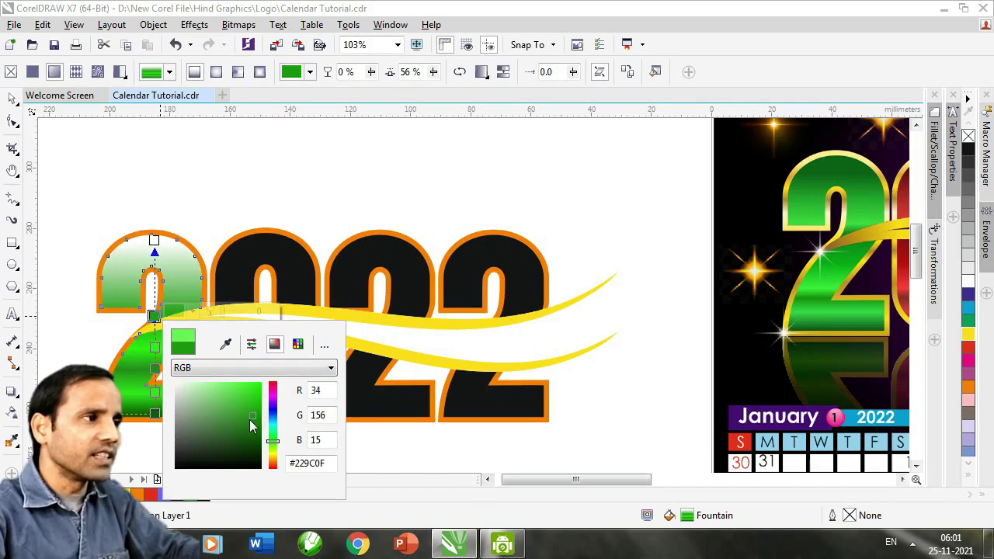
click(250, 419)
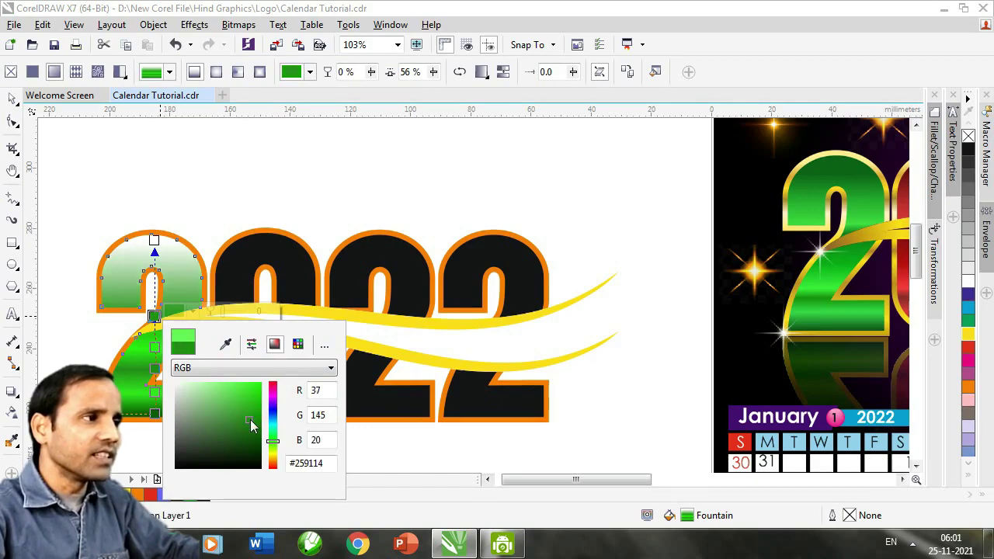
- Add a bright green #30FA0D colour stop at 68% in the first 2's gradient
click(155, 292)
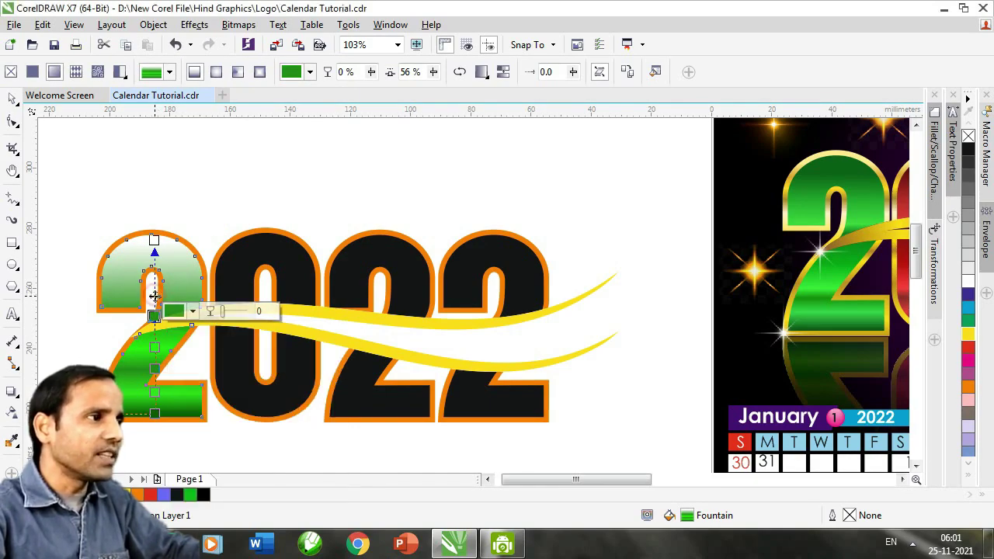
double_click(155, 296)
click(175, 291)
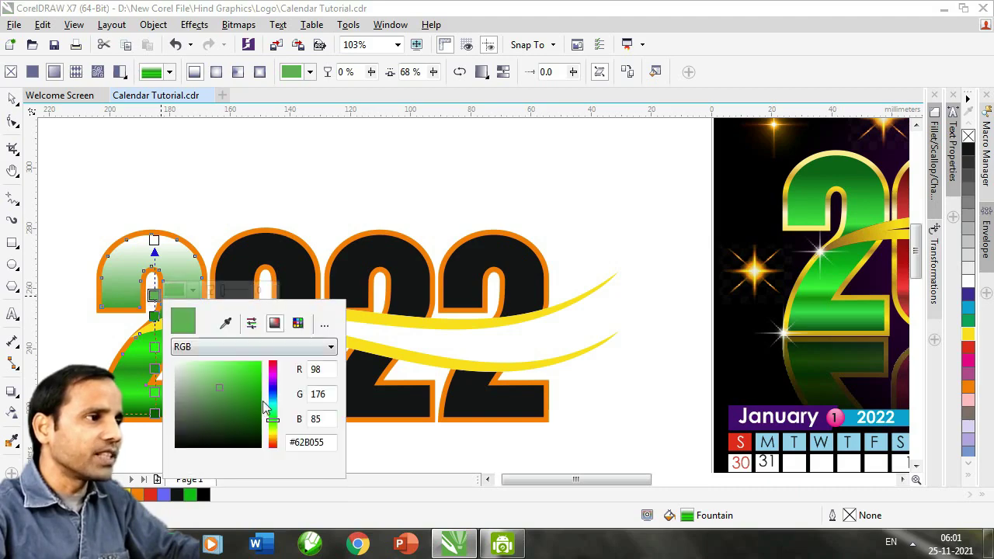
drag(256, 375, 257, 362)
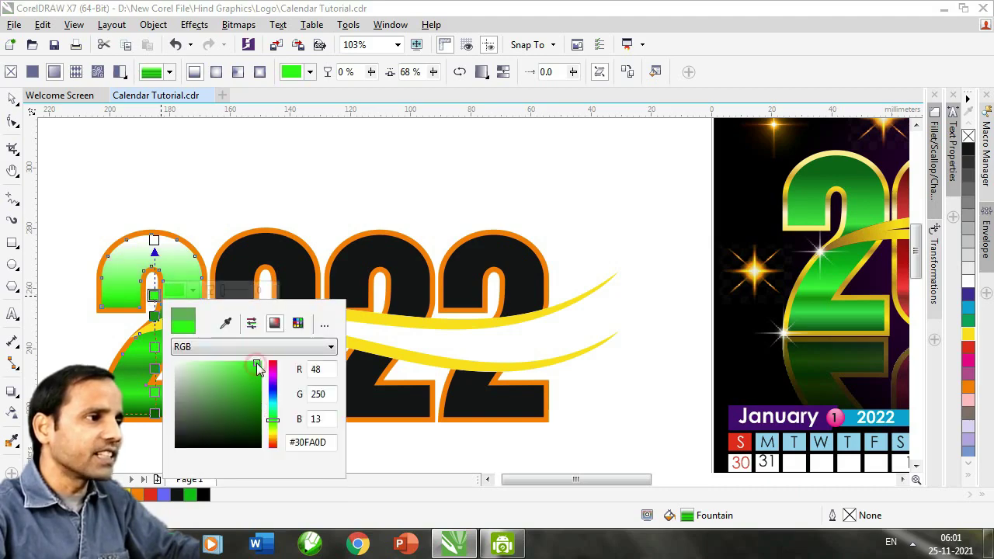
- Set the top end colour of the first 2's gradient to green #0F8C14 and deselect the digit
click(154, 242)
click(174, 235)
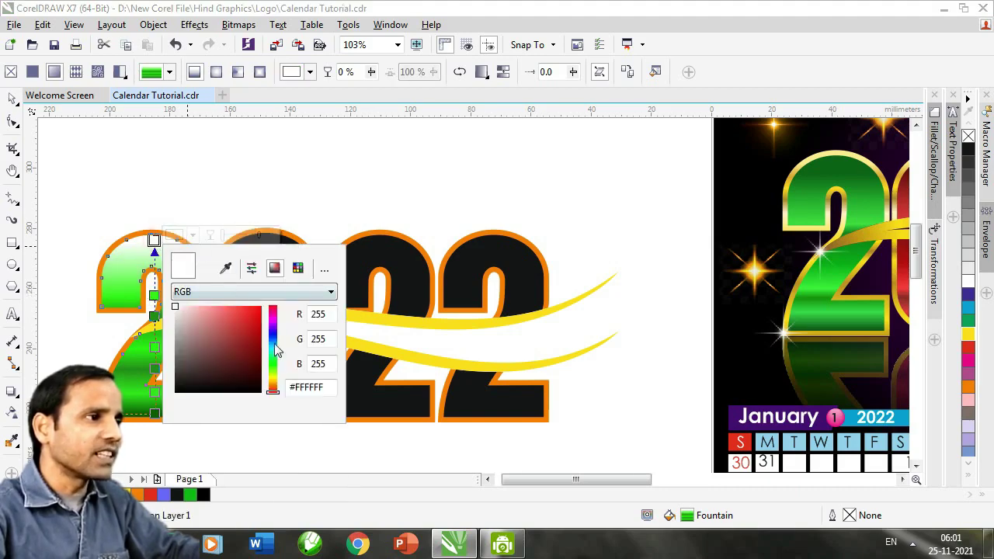
click(272, 363)
click(252, 345)
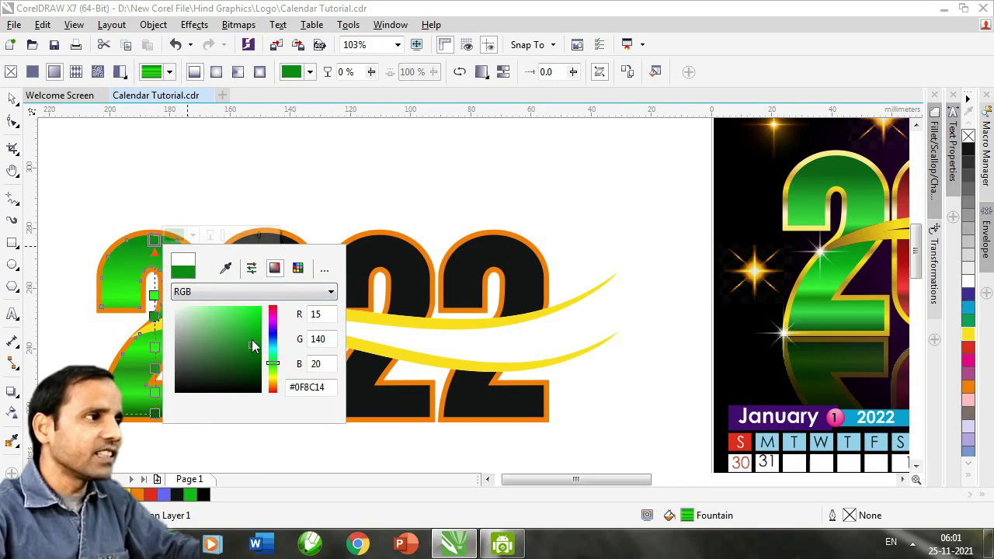
click(252, 196)
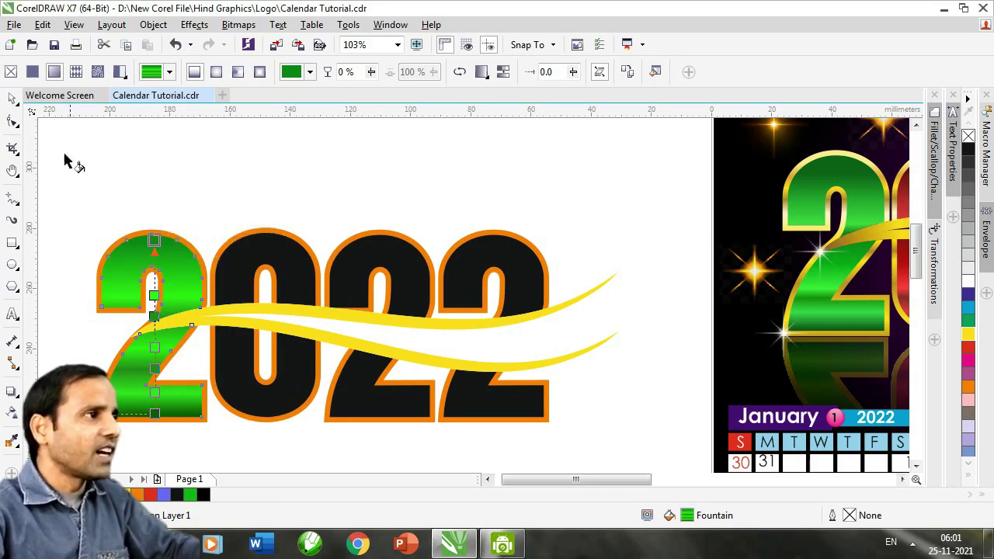
click(12, 98)
click(139, 161)
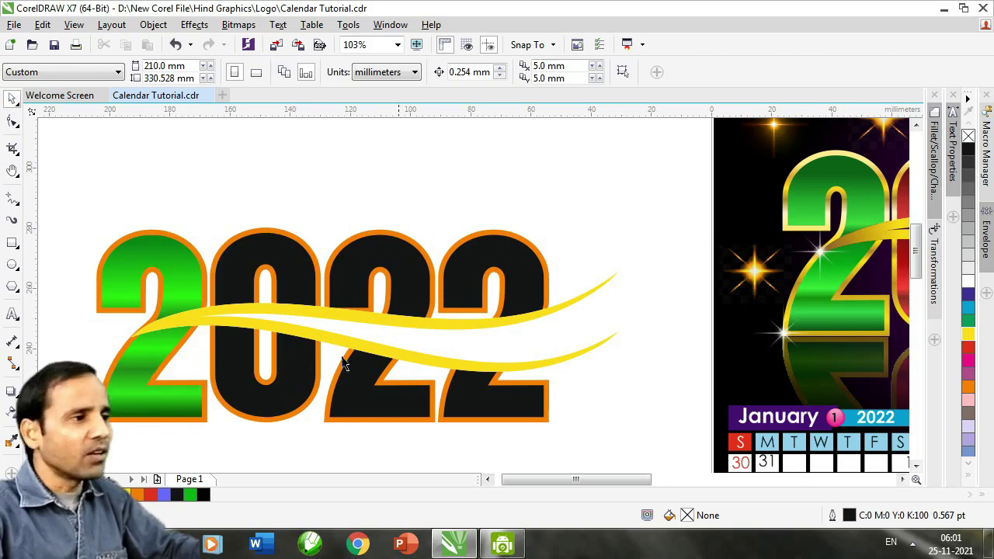
- Copy the first 2's green gradient fill onto the 0 and the other two 2s with the Attributes Eyedropper
click(201, 393)
key(h)
drag(528, 360, 246, 360)
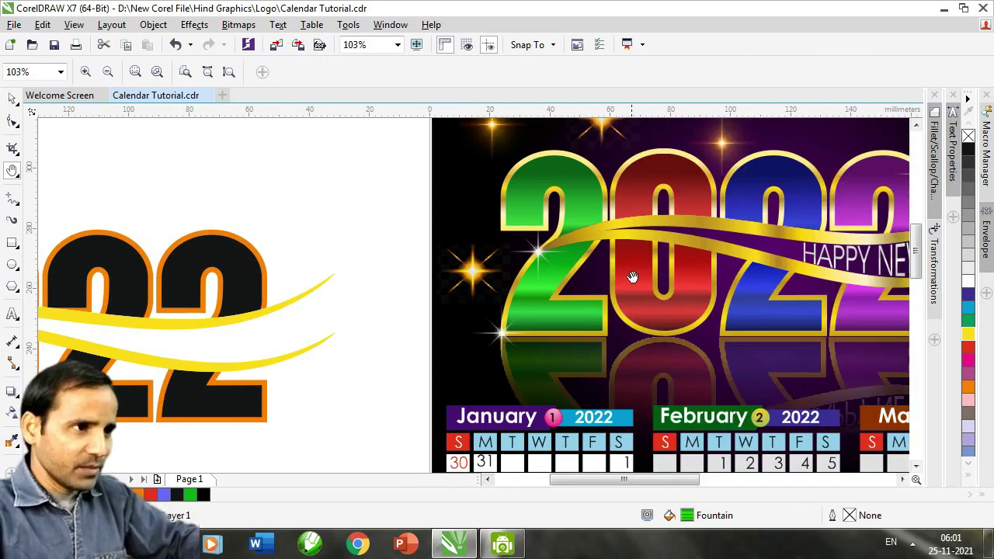
scroll(760, 319, left, 4)
key(i)
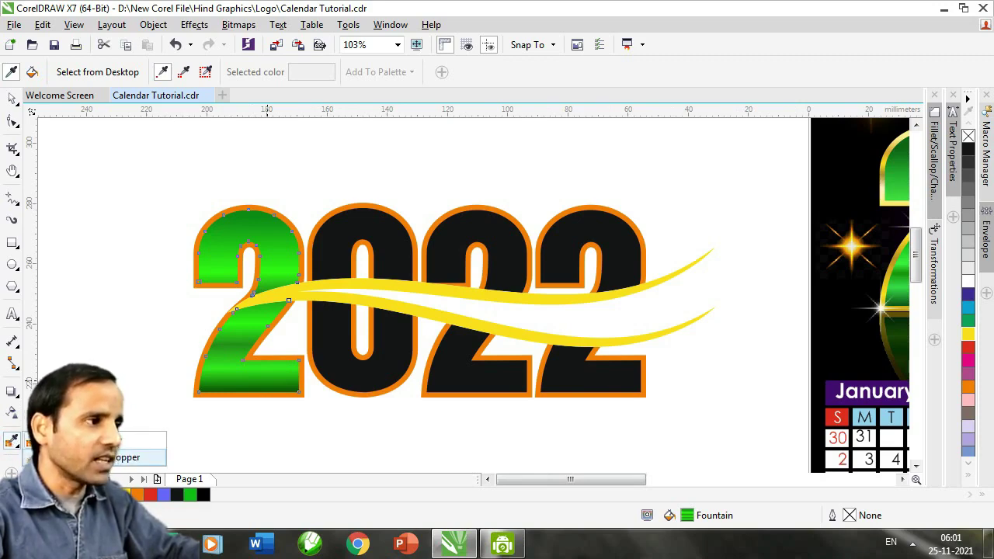
click(124, 457)
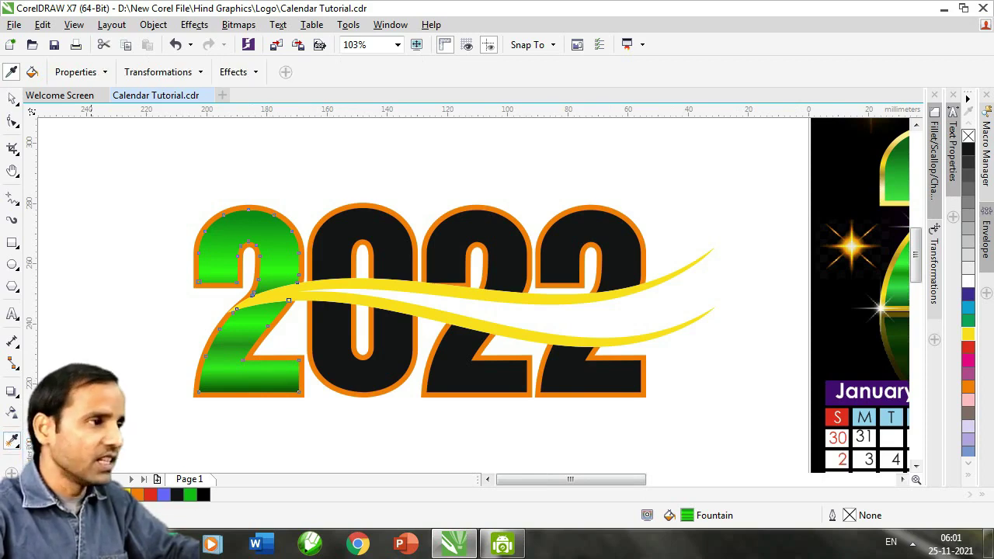
click(245, 370)
click(366, 375)
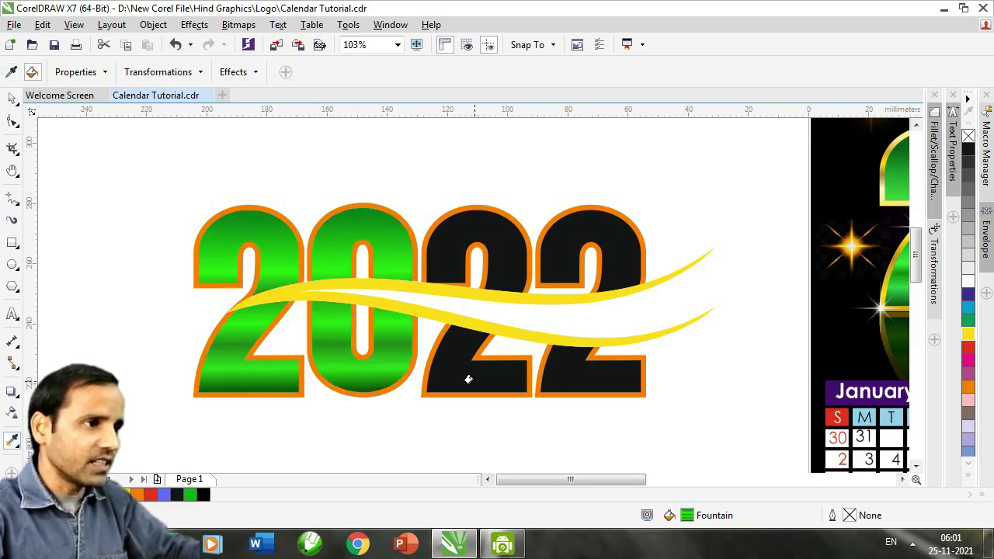
click(470, 380)
click(578, 375)
key(space)
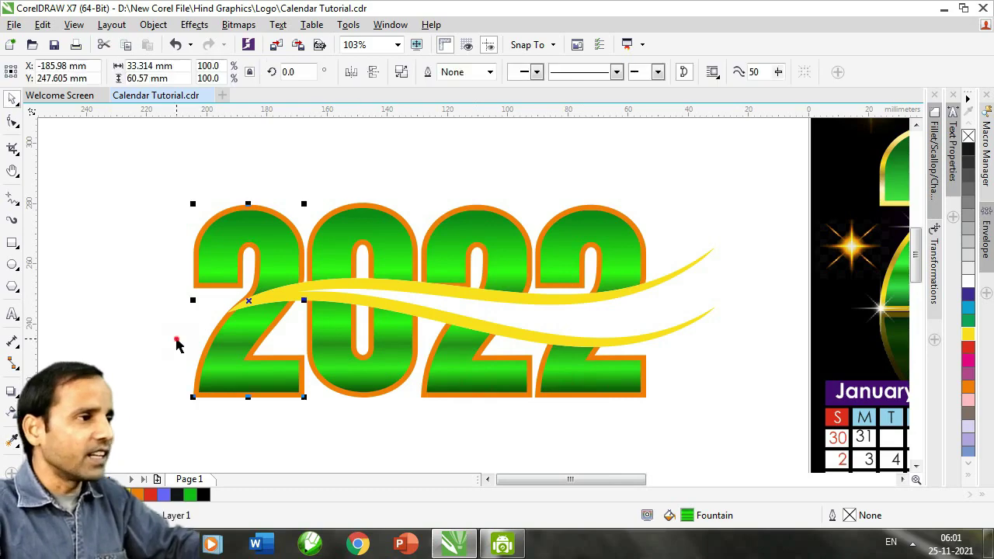
click(177, 341)
key(h)
drag(468, 390, 382, 390)
key(space)
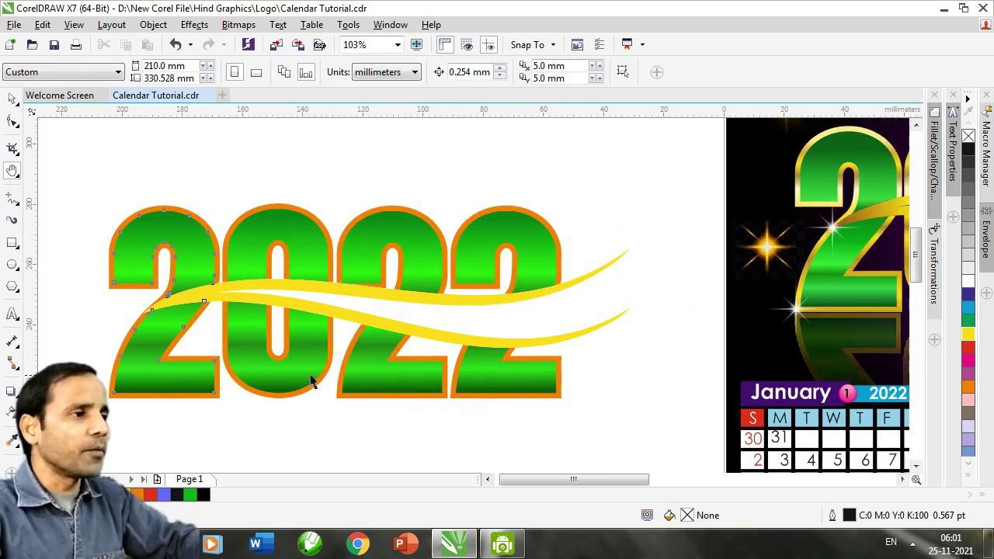
- Set the bottom end colour of the 0's gradient fill to dark red C31 M91 Y72 K63
click(314, 365)
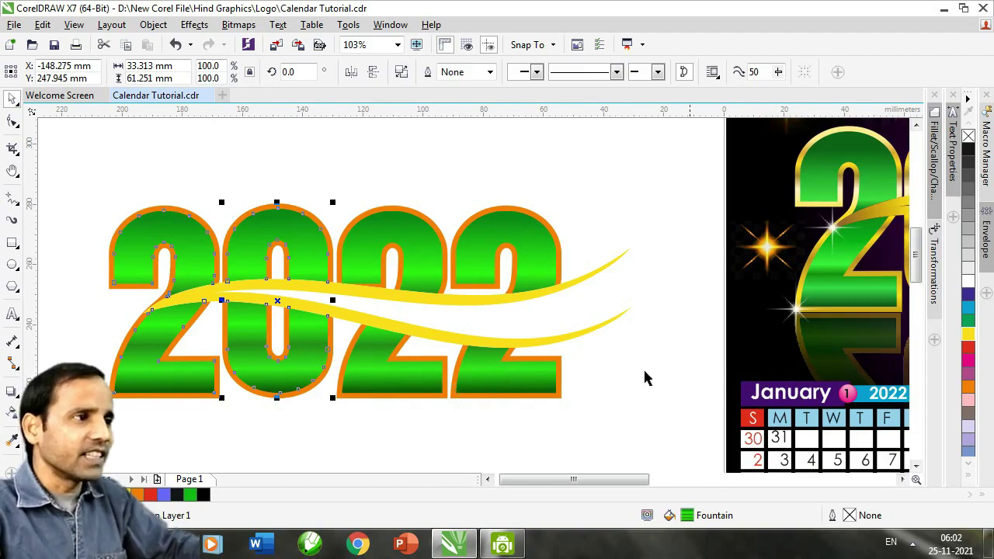
key(g)
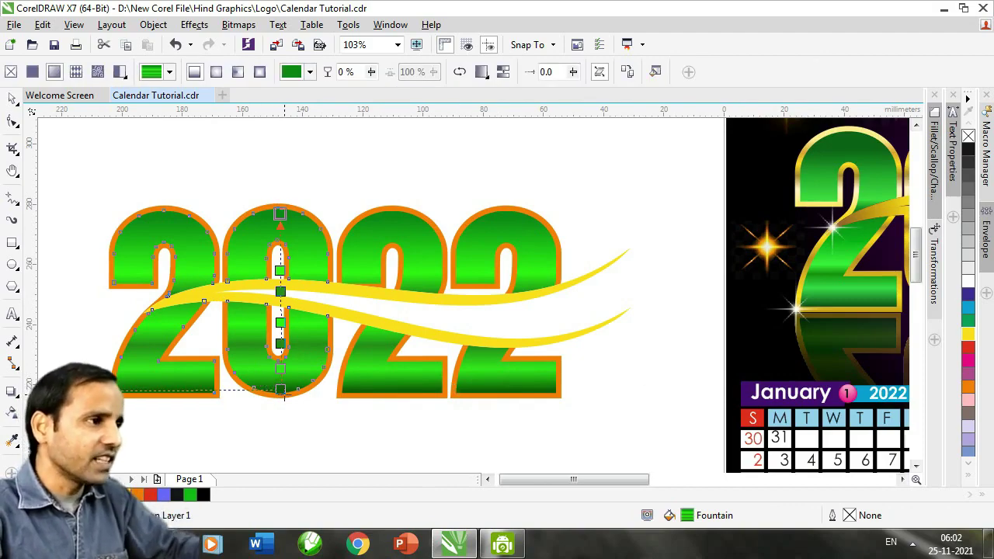
click(280, 388)
click(319, 382)
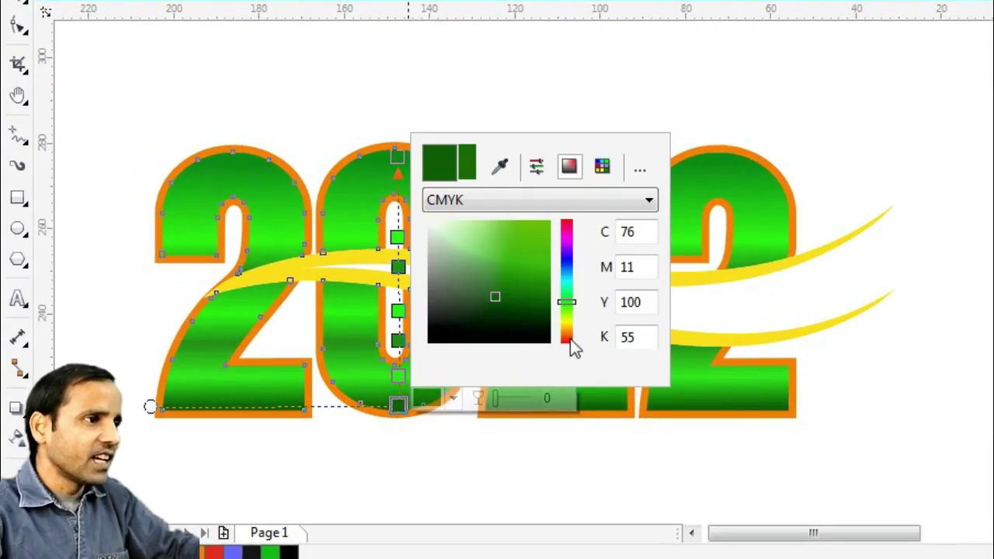
drag(567, 303, 572, 348)
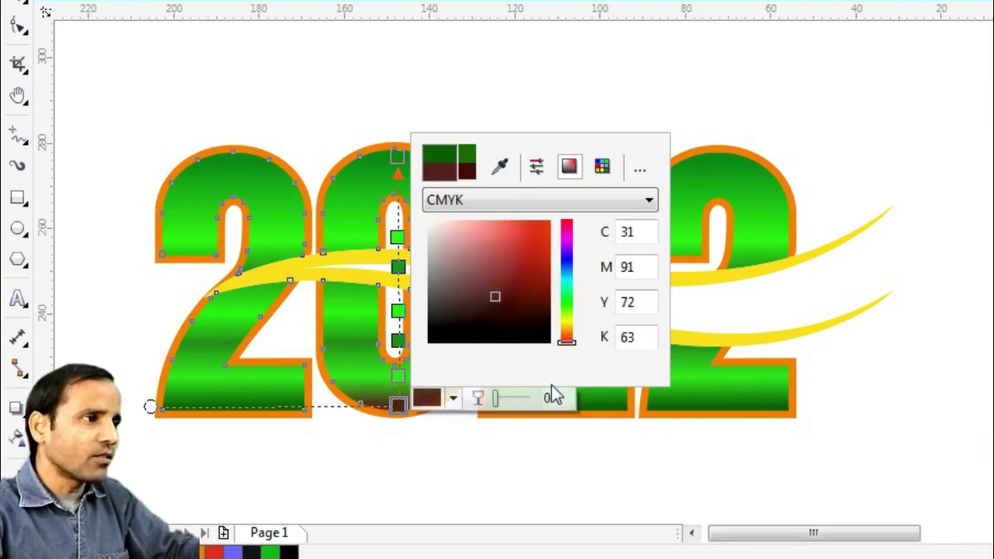
click(473, 444)
- Recolour the lowest inner stop of the 0's gradient bright red #EB1717 and the 26% stop dark red
click(397, 375)
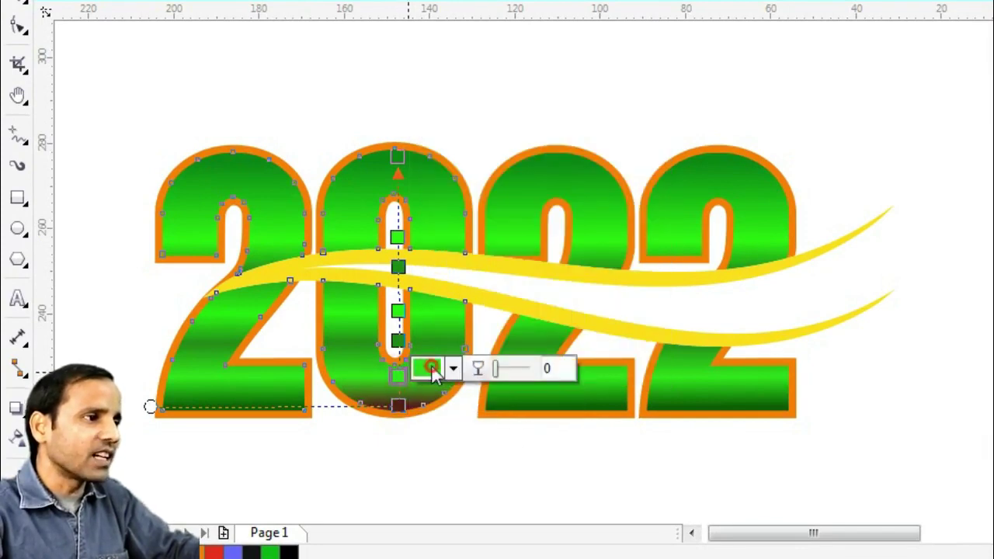
click(432, 369)
drag(566, 274, 572, 333)
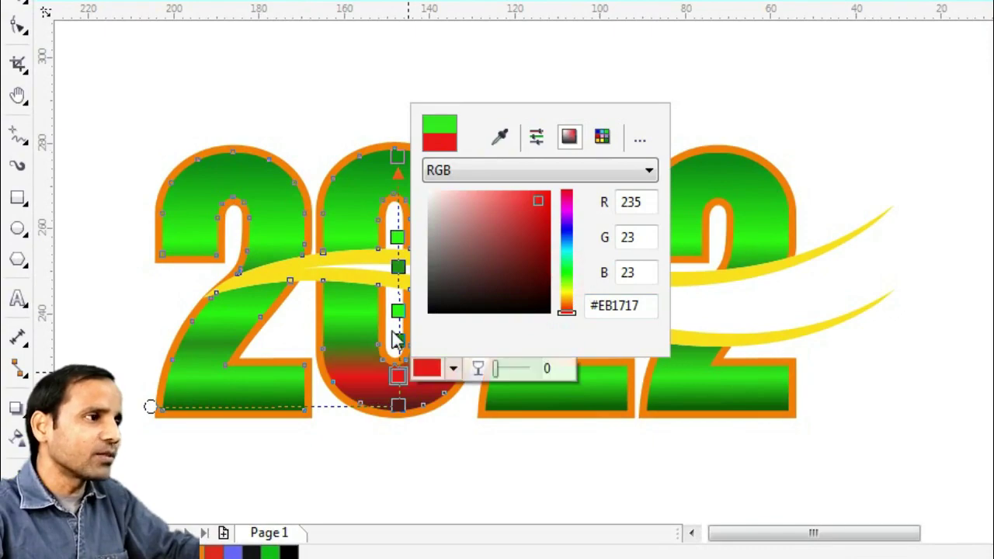
click(397, 339)
click(397, 339)
click(430, 332)
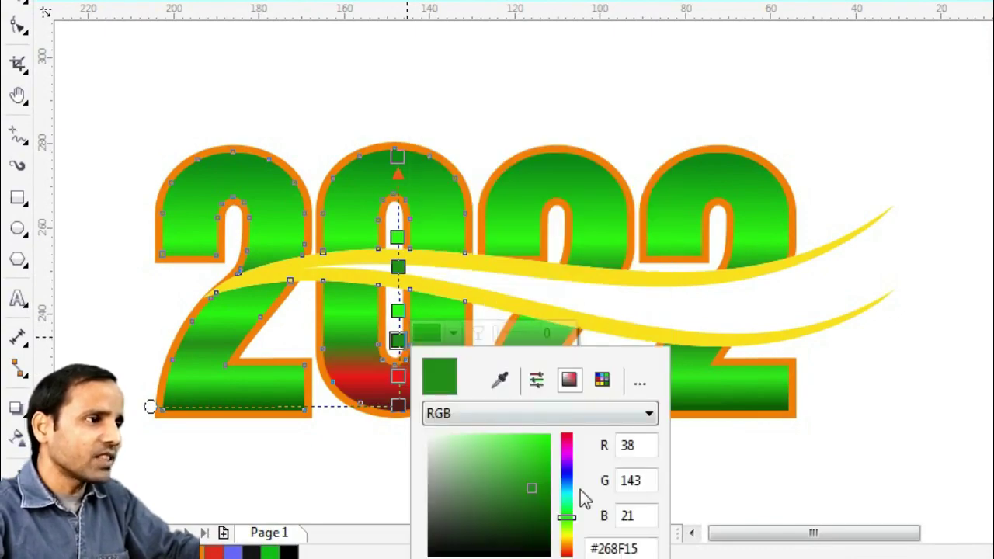
drag(566, 518, 566, 555)
- Recolour the two middle stops of the 0's gradient from green to bright red at 38% and dark red at 56%
click(397, 326)
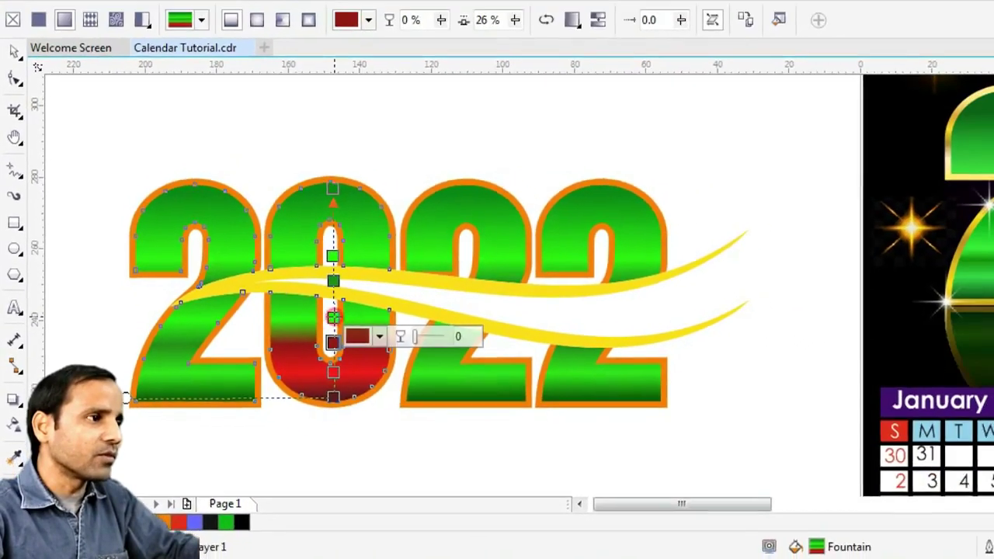
click(398, 311)
click(301, 316)
drag(398, 447, 398, 475)
click(280, 291)
click(300, 286)
drag(400, 419, 400, 444)
- Change the 0's 68% gradient stop to bright red and its top end to dark red, and deselect the digit
click(280, 270)
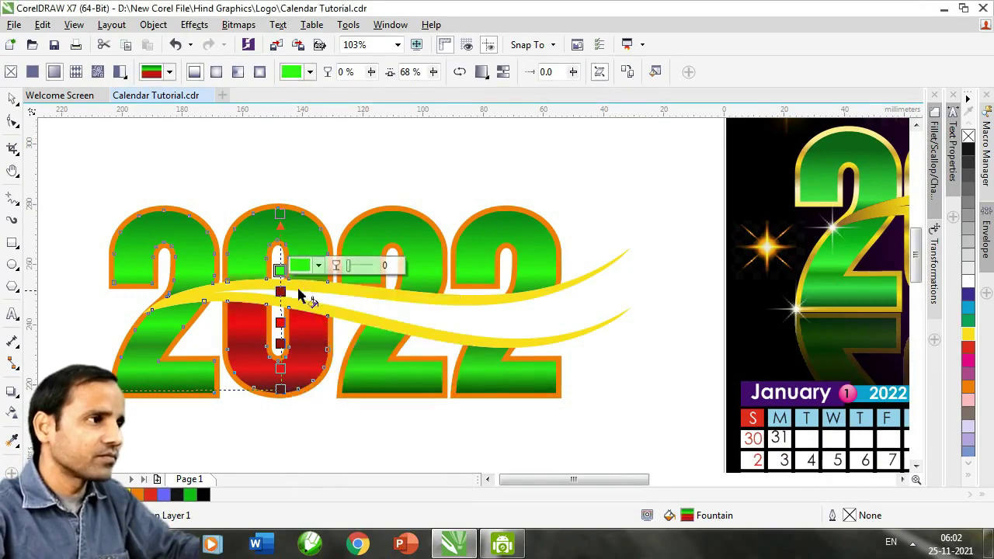
click(300, 265)
drag(398, 394, 398, 422)
click(280, 214)
click(299, 208)
click(370, 317)
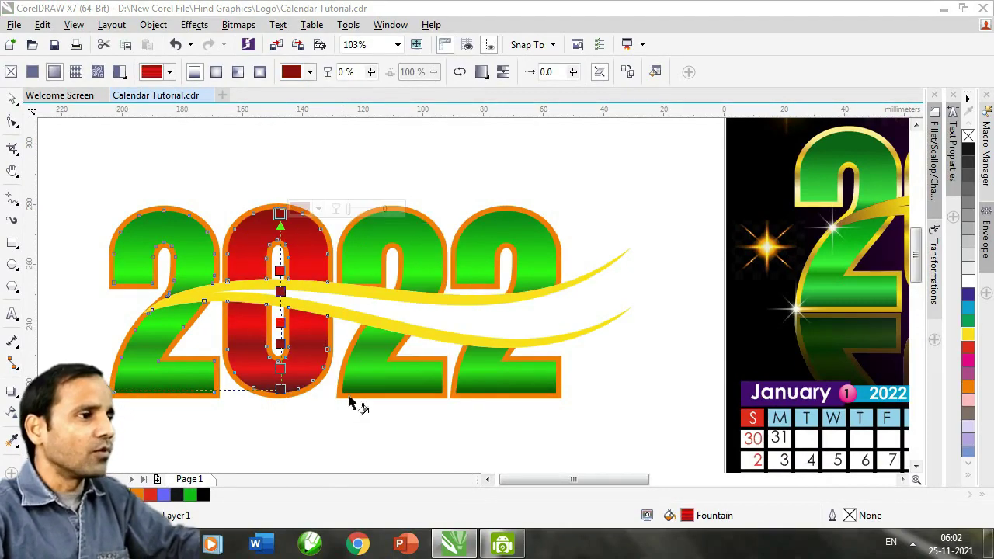
key(space)
click(66, 166)
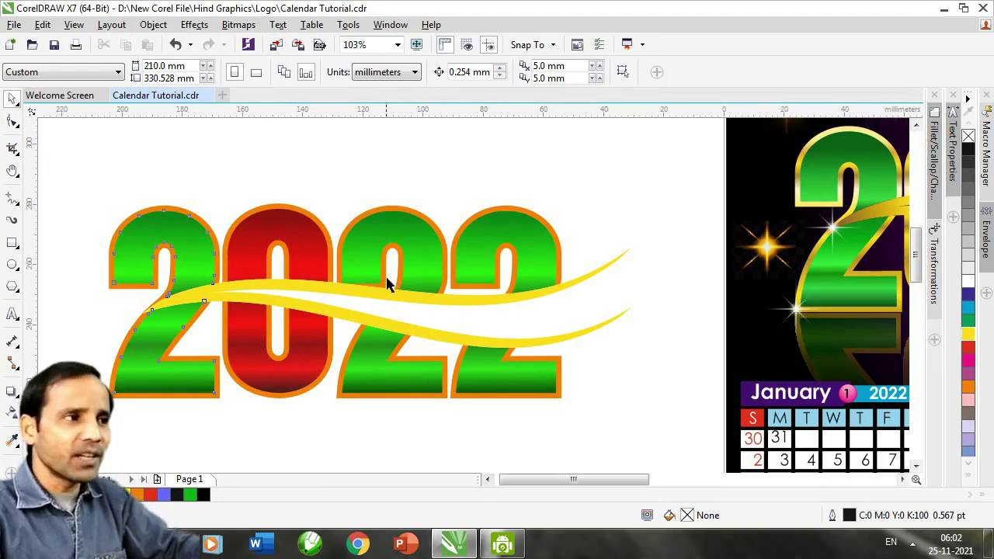
- Set the bottom end colour of the third digit's gradient to dark blue C98 M84 Y11 K43
click(411, 239)
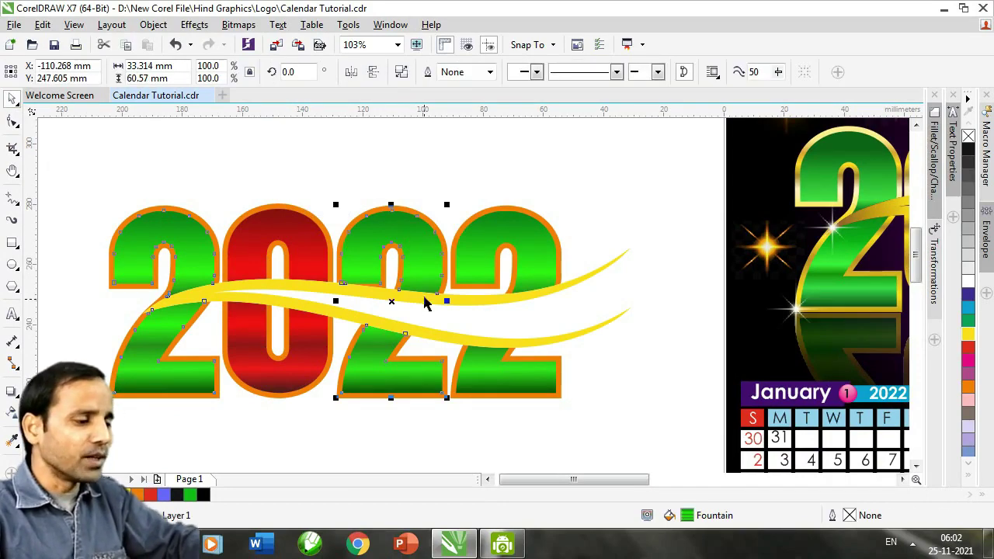
key(space)
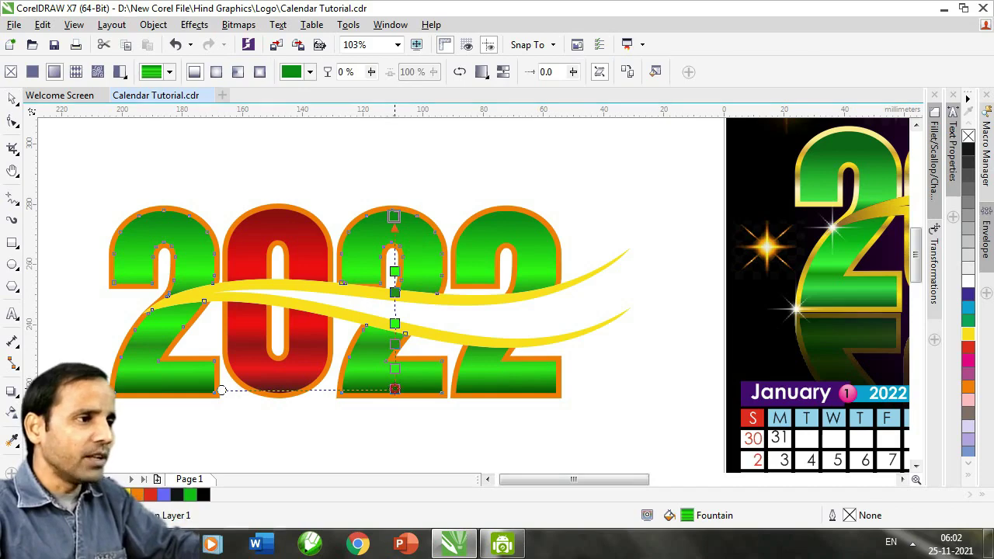
click(394, 388)
click(419, 383)
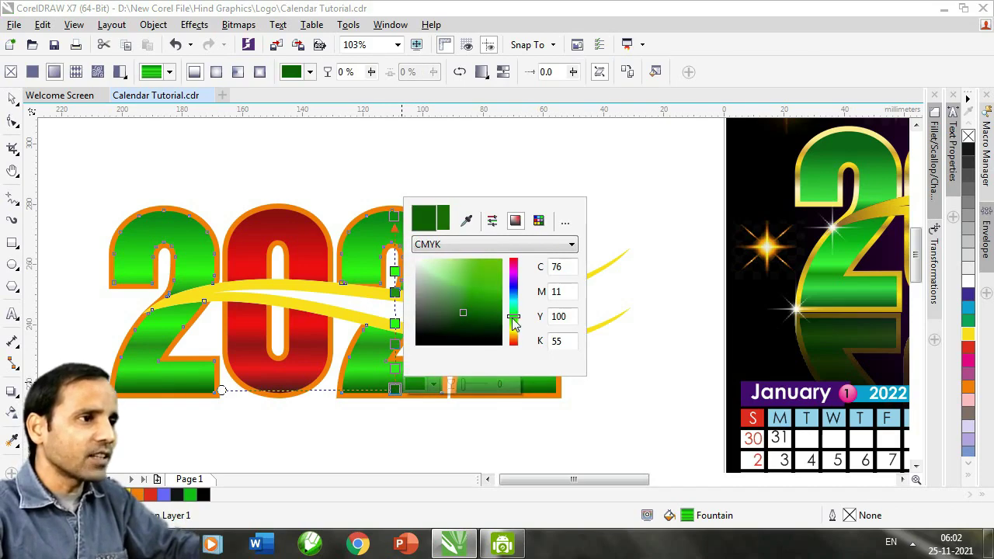
drag(516, 320, 513, 289)
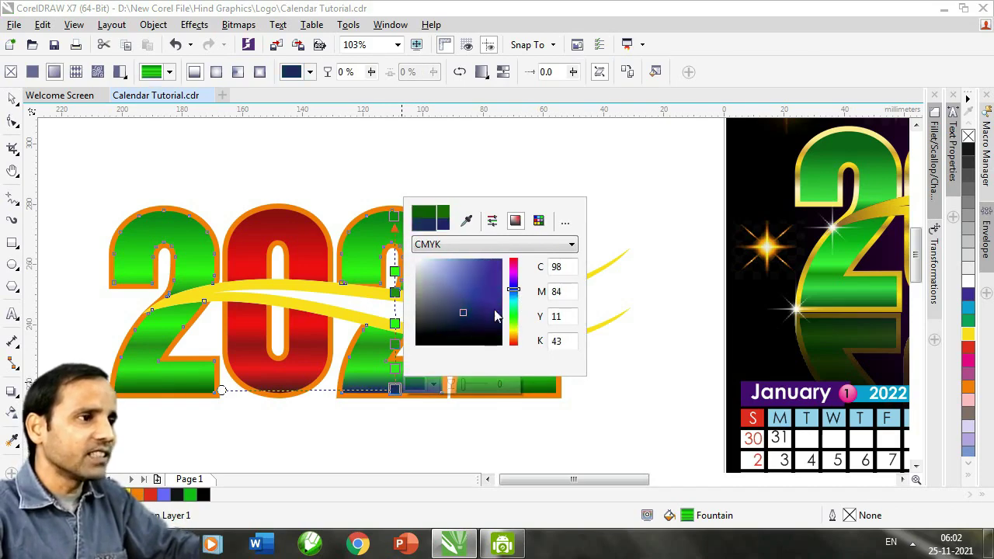
- Recolour the 12% stop of the third digit's gradient bright blue #1722EB
click(394, 366)
click(394, 366)
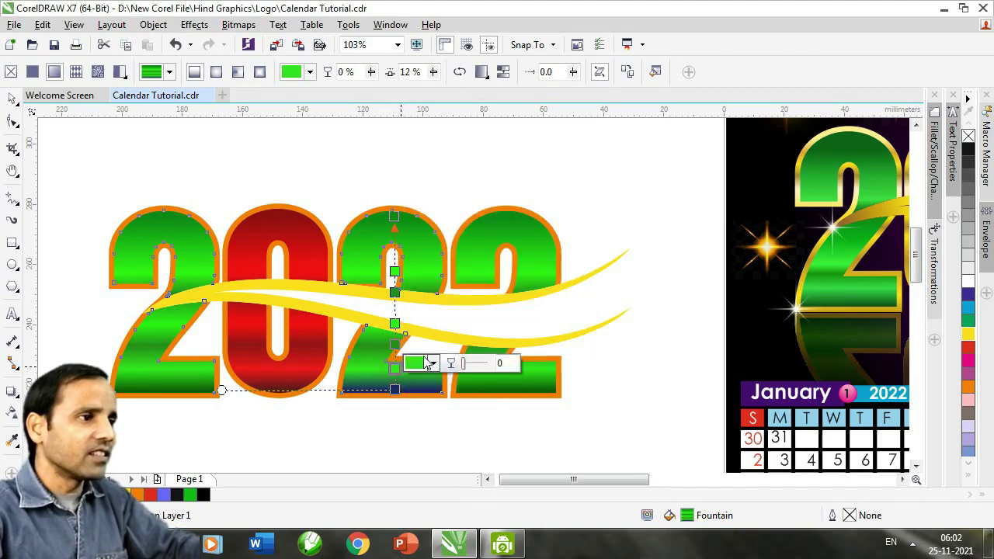
click(432, 363)
click(514, 268)
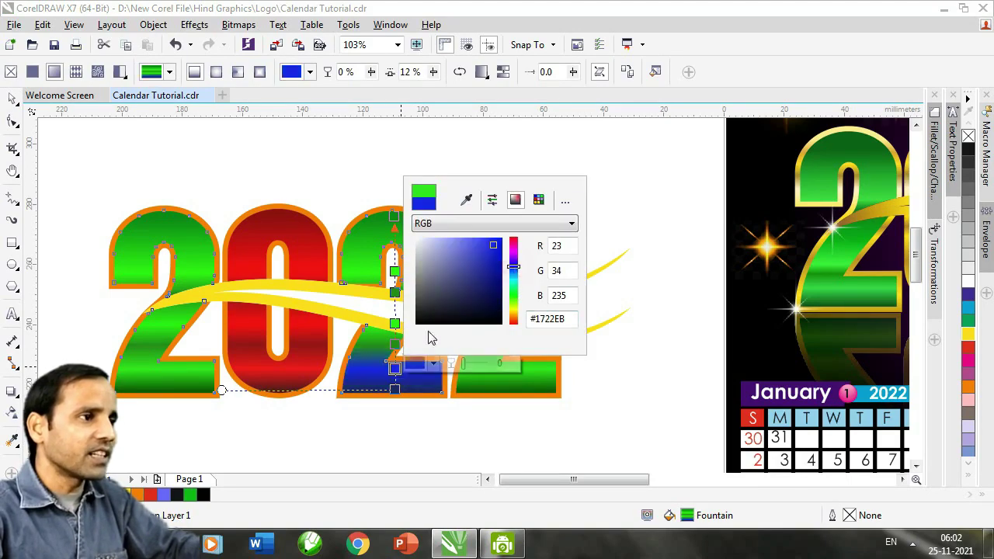
- Recolour the remaining stops and top end of the third digit's gradient in matching dark and bright blues, and deselect the digit
click(395, 345)
click(394, 345)
key(space)
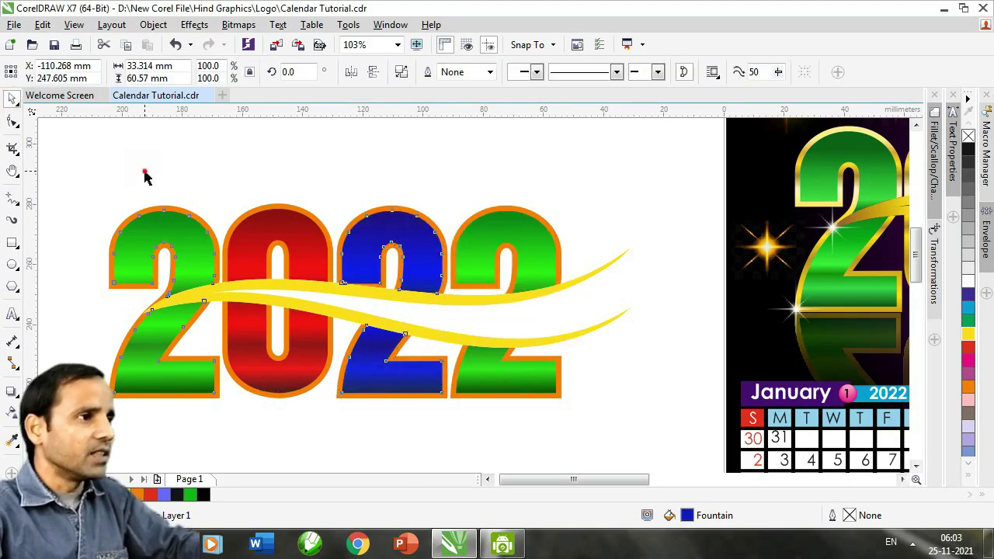
click(145, 174)
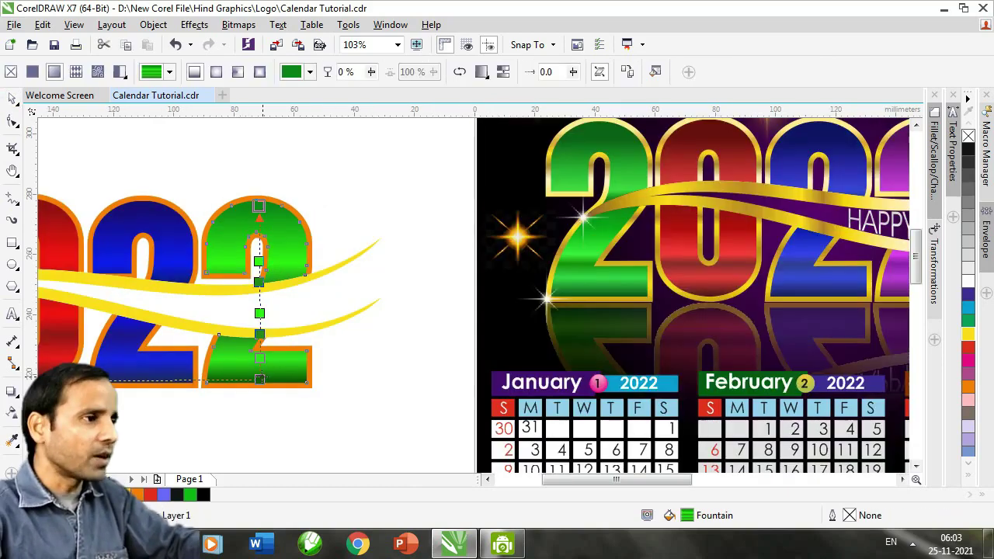
- Set the bottom end colour of the last 2's gradient to dark purple C59 M95 Y10 K40
click(260, 379)
click(298, 375)
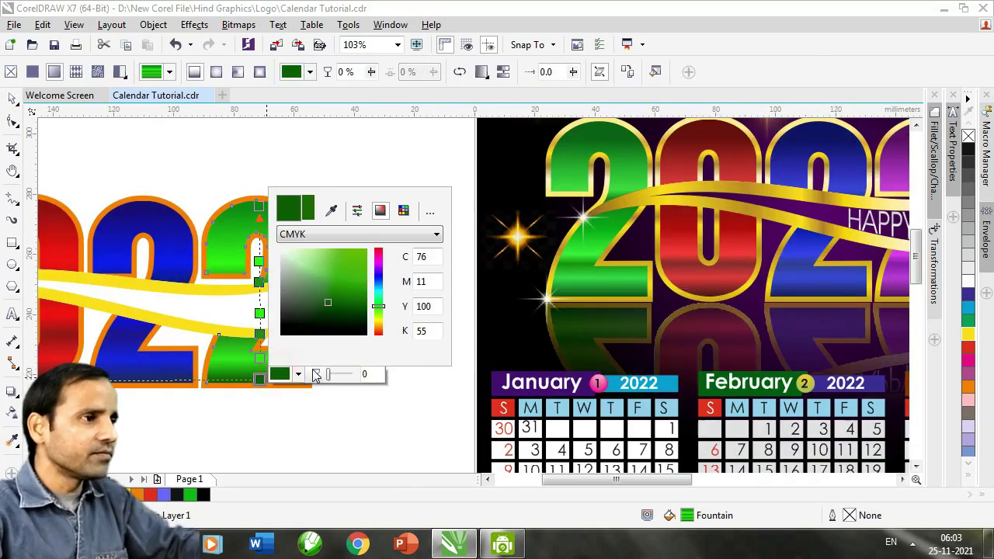
click(378, 264)
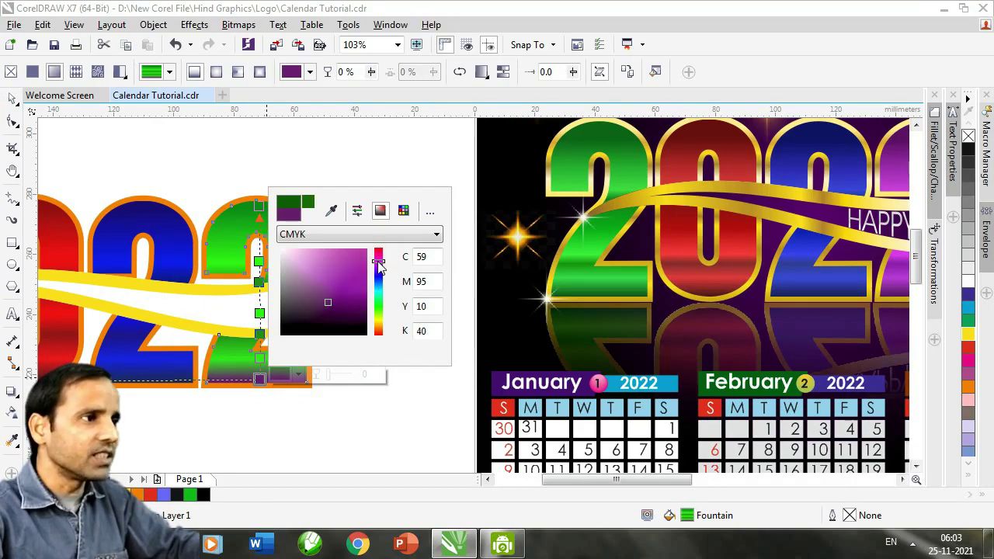
- Recolour the two lowest inner stops of the last 2's gradient bright magenta and, at 26%, darker purple
click(259, 358)
click(283, 353)
click(379, 243)
click(259, 334)
click(283, 329)
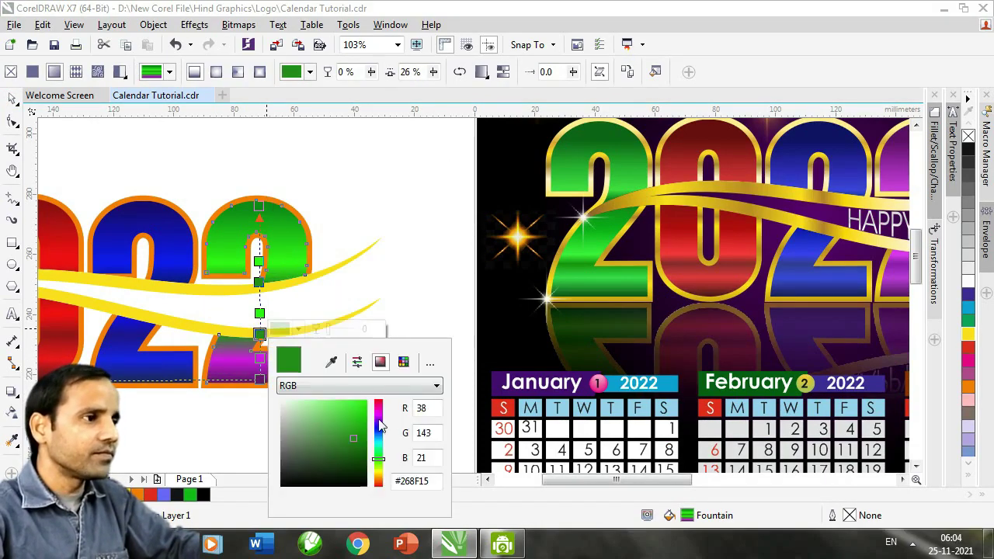
click(379, 415)
- Recolour the two middle stops of the last 2's gradient bright magenta and darker purple
click(259, 313)
click(283, 308)
click(379, 401)
click(259, 282)
click(283, 277)
click(379, 368)
- Change the uppermost inner stop of the last 2's gradient to bright magenta and its top end to dark purple
click(259, 261)
click(284, 256)
click(379, 348)
click(259, 206)
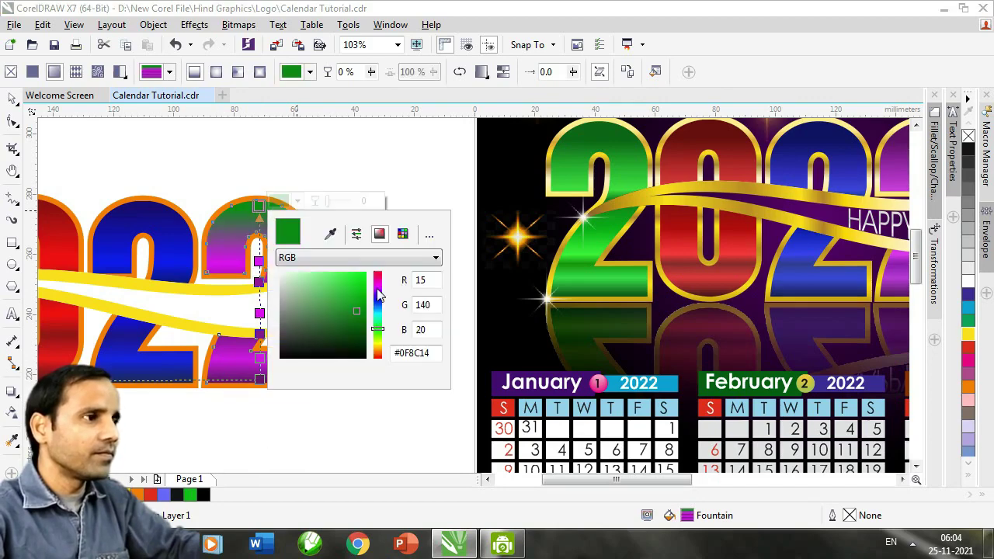
- Apply a vertical linear gradient to the first 2's orange outline, running from orange at the base to white at the top
drag(441, 287, 273, 305)
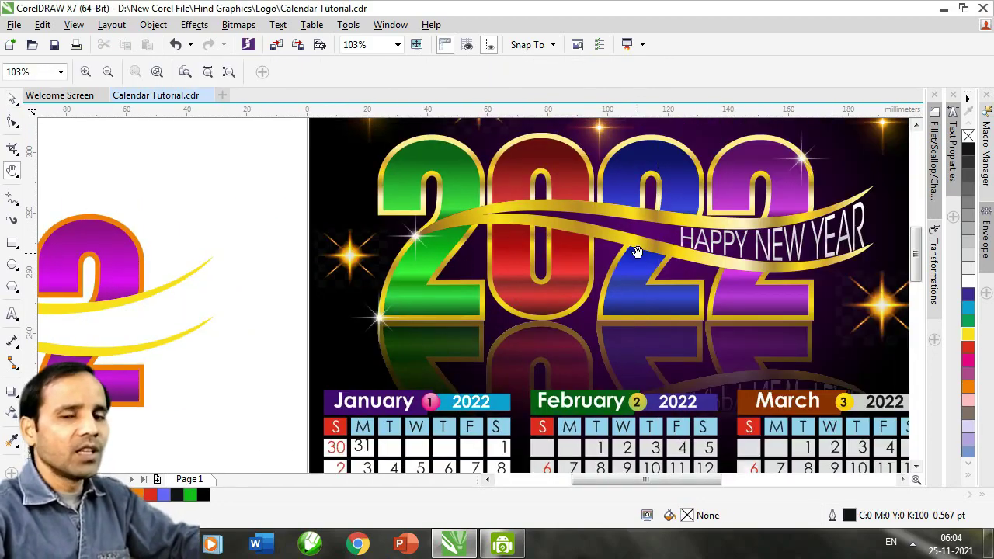
drag(493, 283, 779, 288)
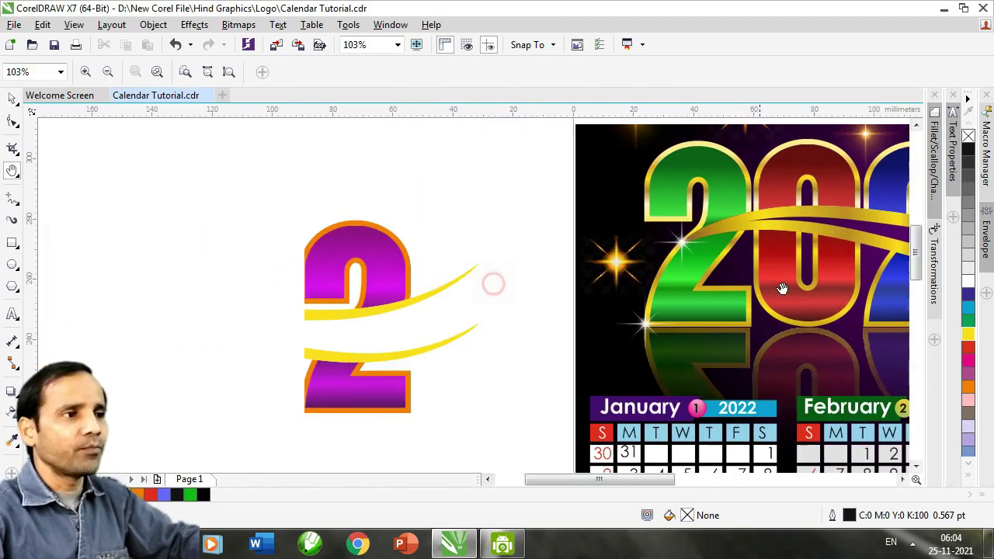
drag(425, 309, 656, 295)
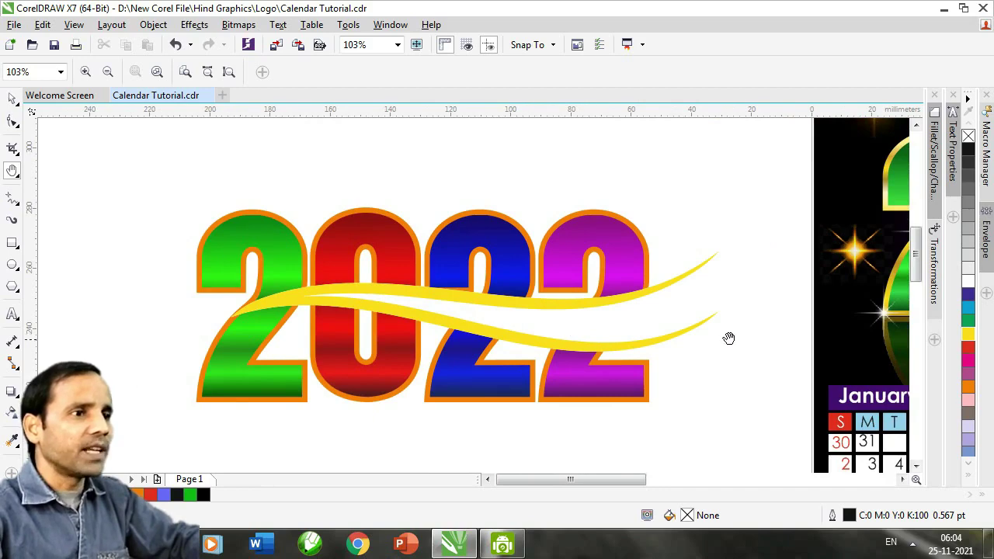
drag(728, 337, 441, 337)
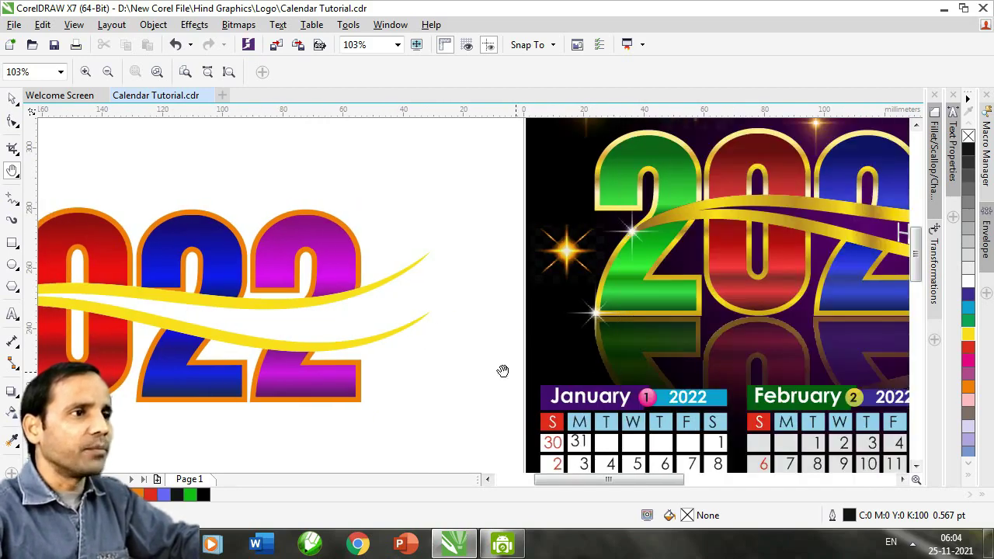
drag(494, 375, 914, 338)
key(space)
click(381, 365)
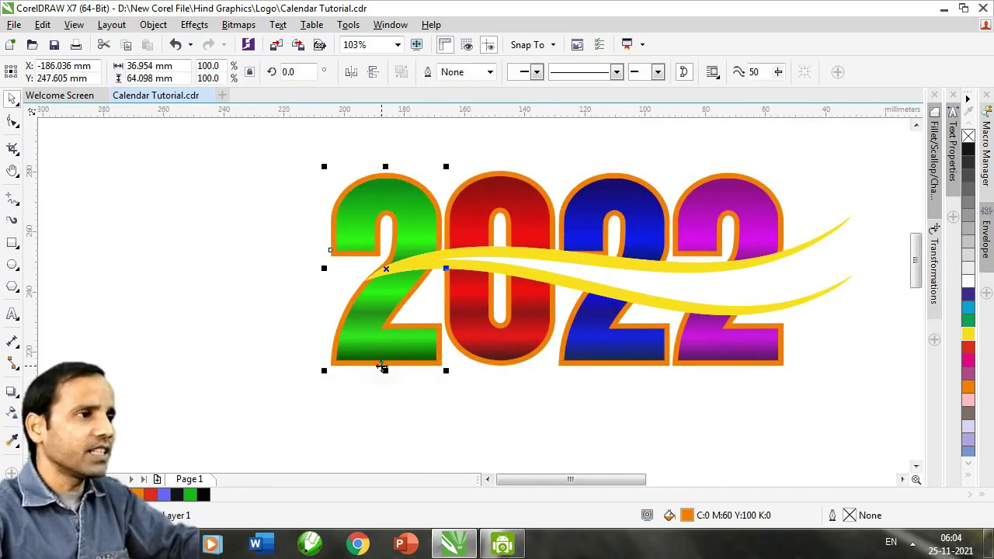
key(g)
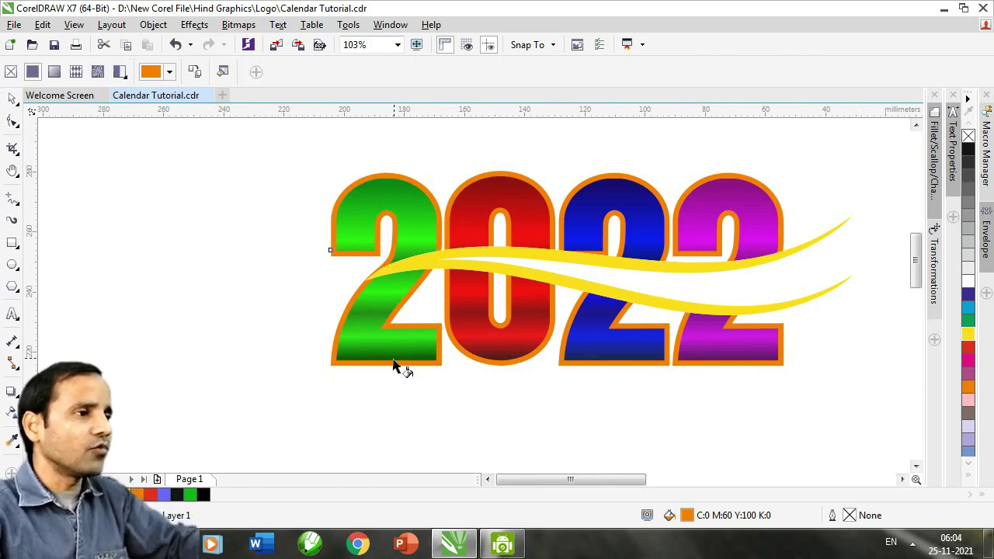
click(388, 369)
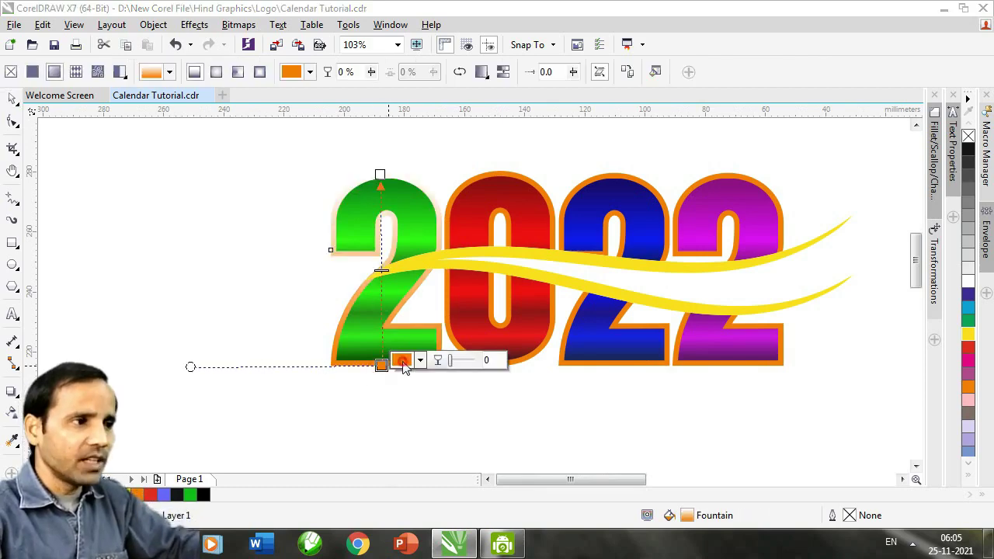
- Set the bottom end of the first 2's outline gradient to dark gold C5 M47 Y99 K22 and add a colour stop at 14%
click(402, 361)
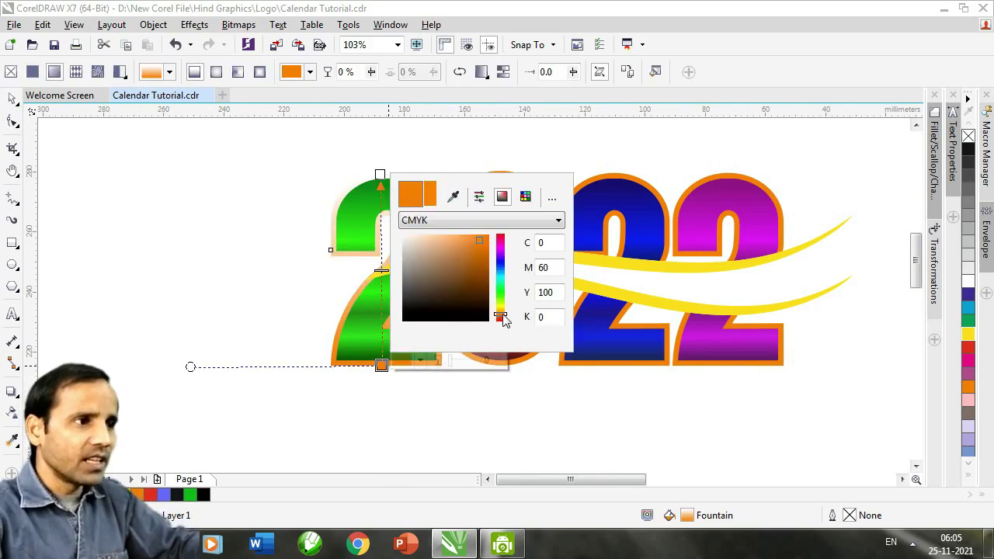
drag(501, 317, 502, 318)
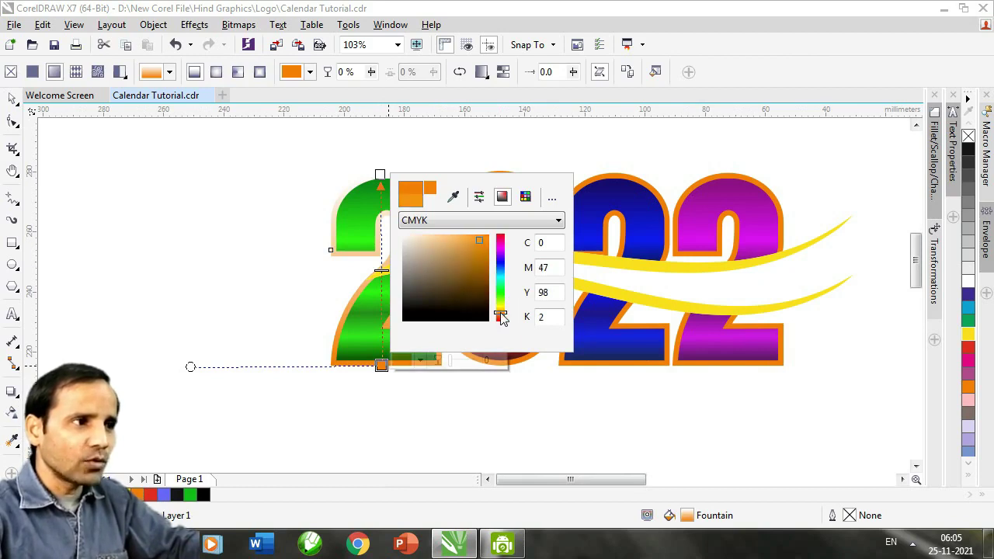
click(478, 250)
click(474, 256)
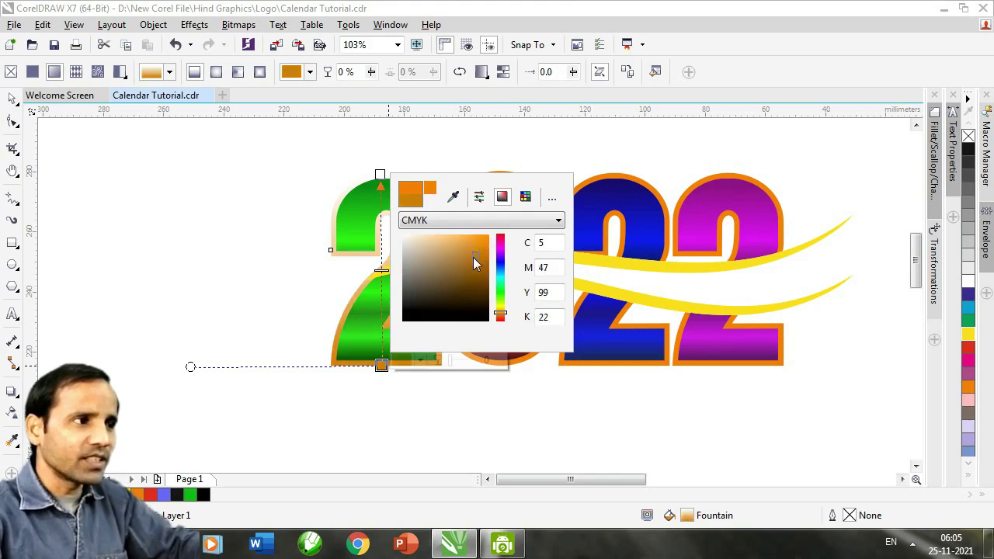
click(384, 337)
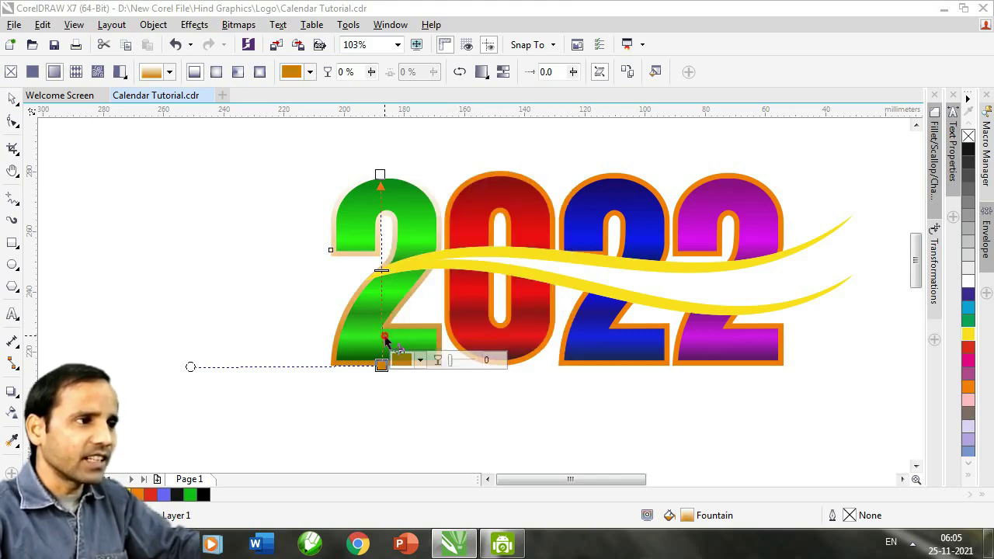
double_click(381, 339)
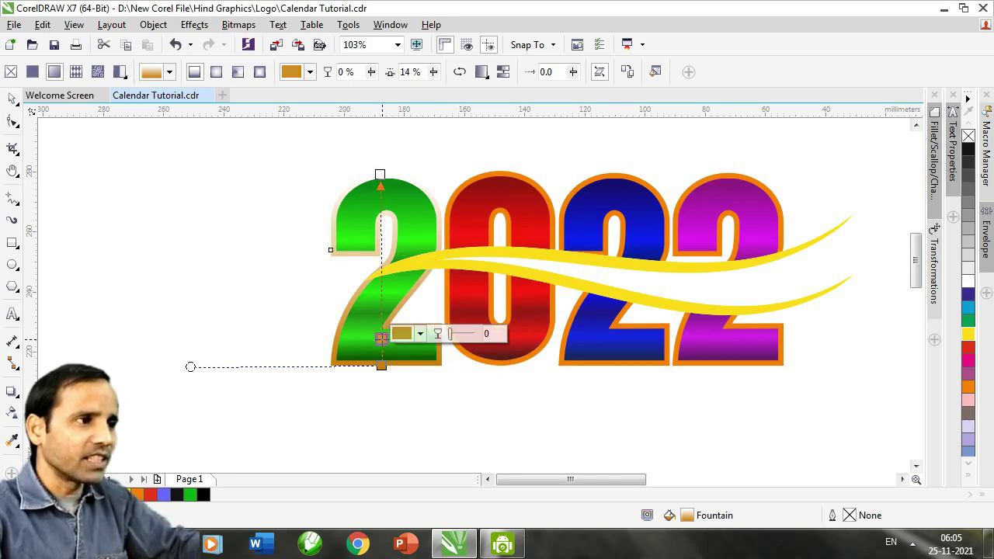
- Set the 14% stop of the first 2's outline gradient to yellow #F7D723 and add a dark gold #C28D1B stop at 28%
click(419, 333)
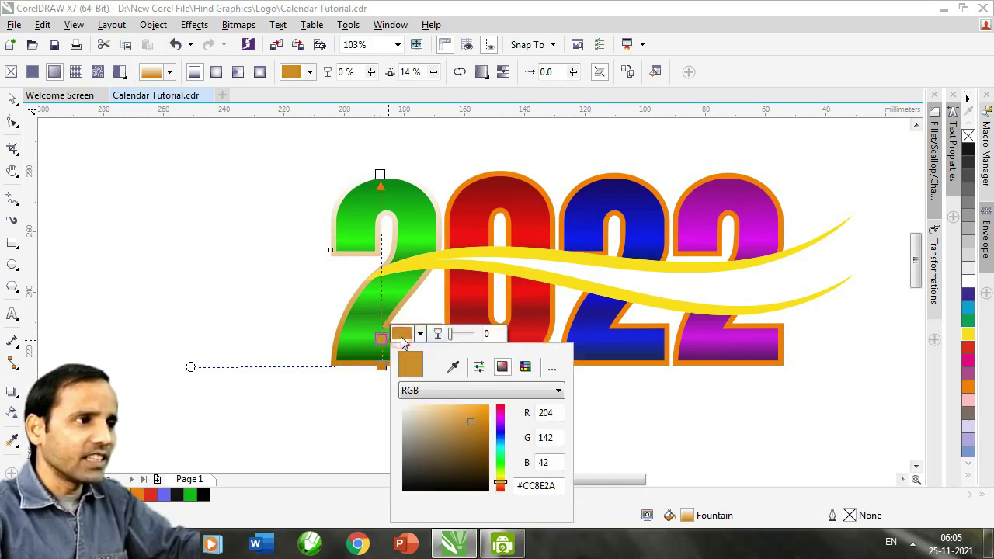
drag(501, 486, 502, 486)
click(475, 418)
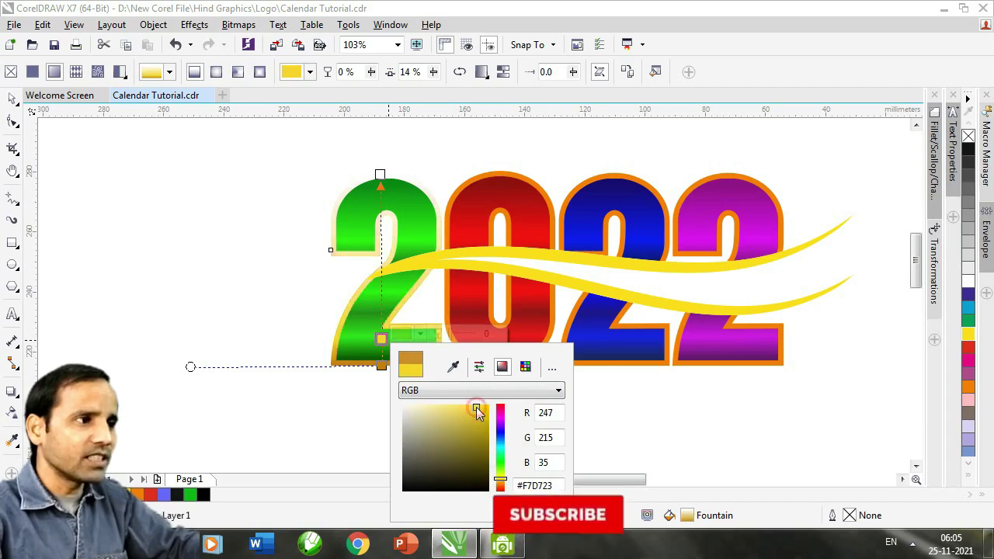
click(379, 313)
double_click(380, 313)
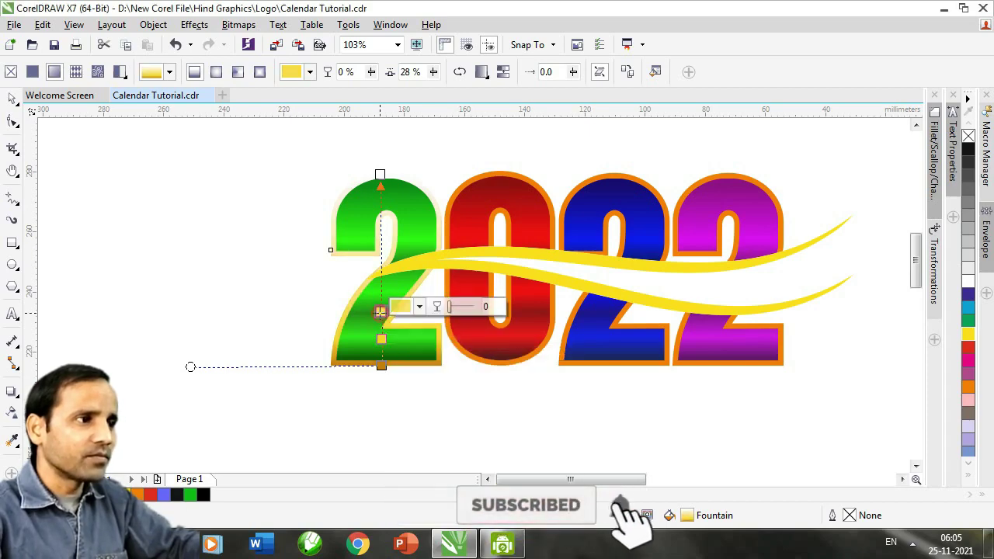
click(399, 308)
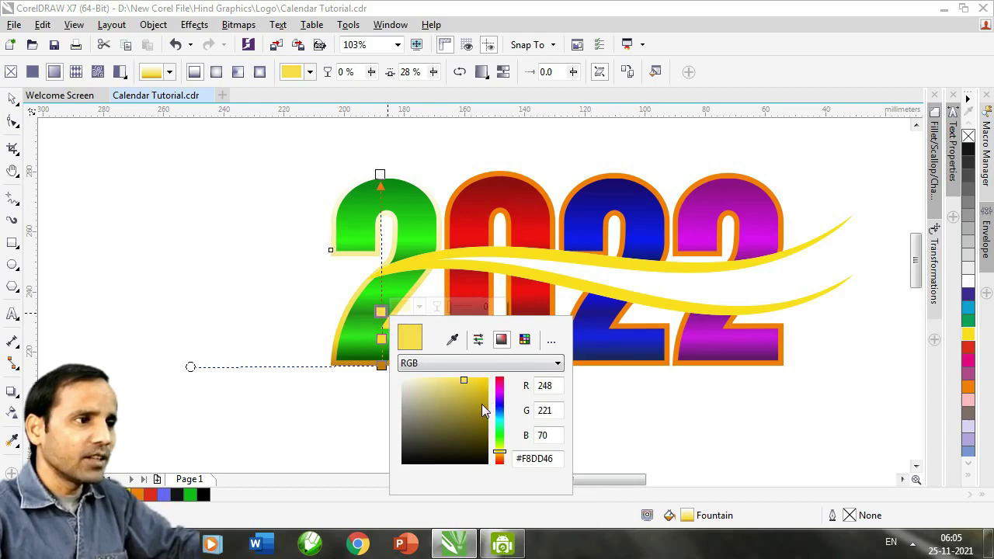
drag(476, 394, 475, 399)
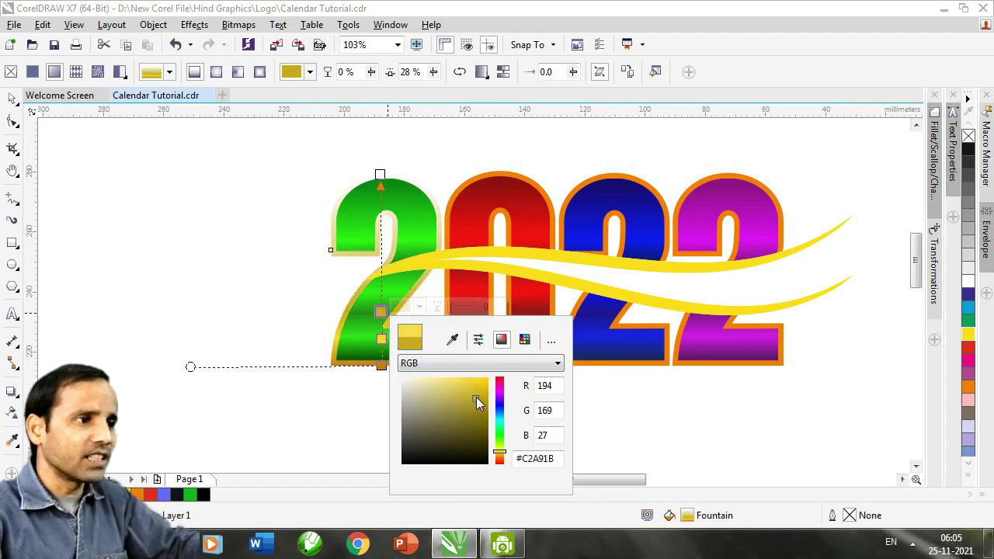
drag(501, 458, 498, 453)
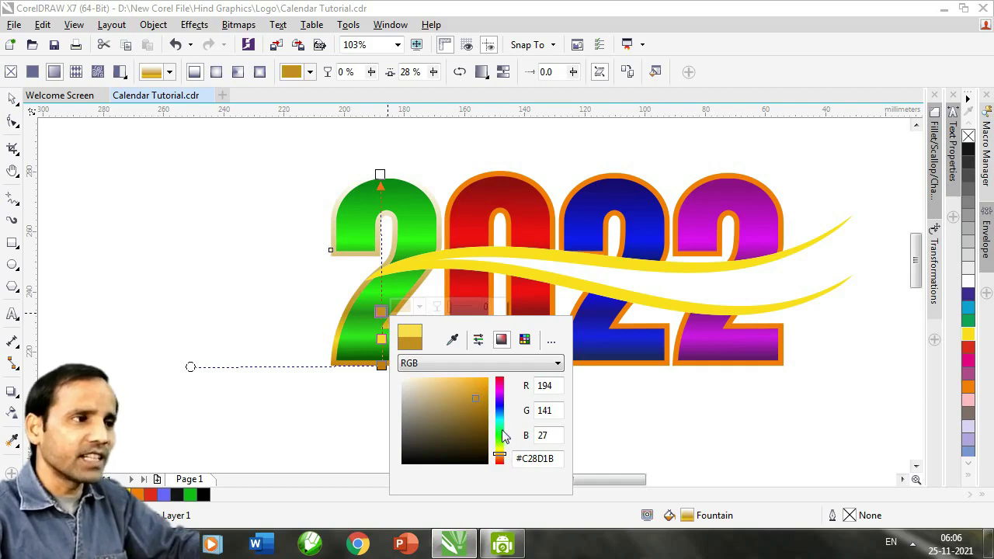
- Add a bright golden yellow colour stop at 35% of the first 2's outline gradient
double_click(380, 285)
drag(380, 285, 380, 298)
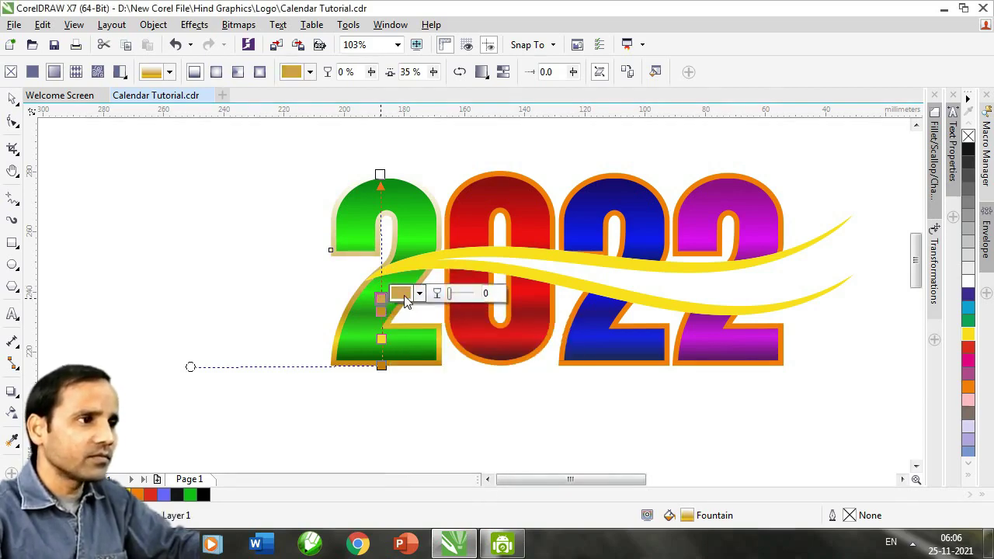
click(405, 294)
drag(501, 449, 500, 447)
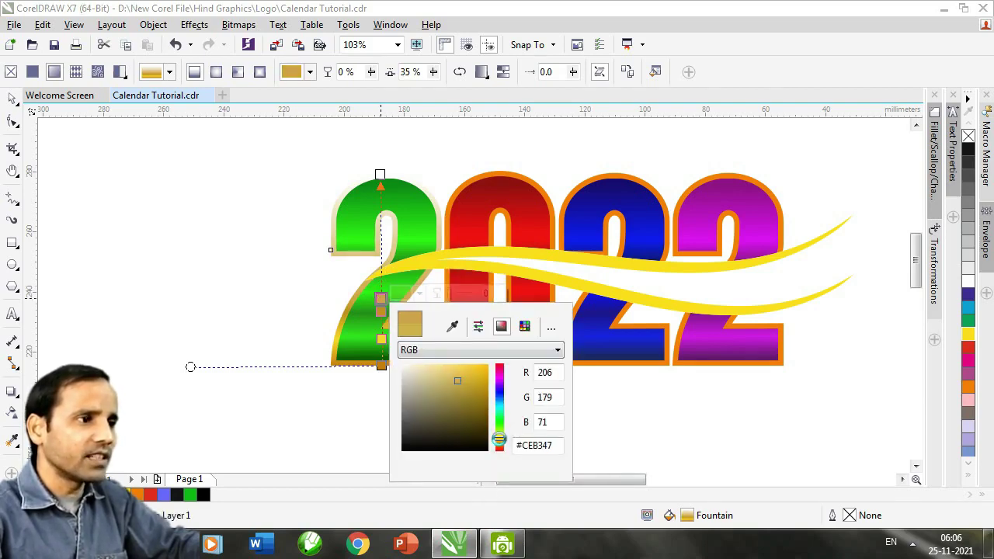
click(485, 364)
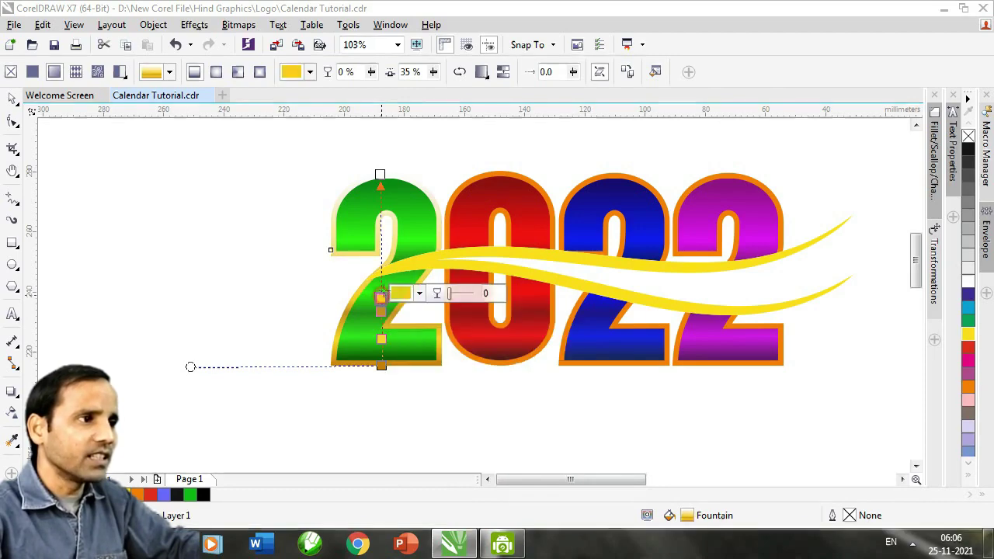
- Add a colour stop at 45% of the first 2's outline gradient and make it brown #996916
double_click(380, 278)
click(401, 276)
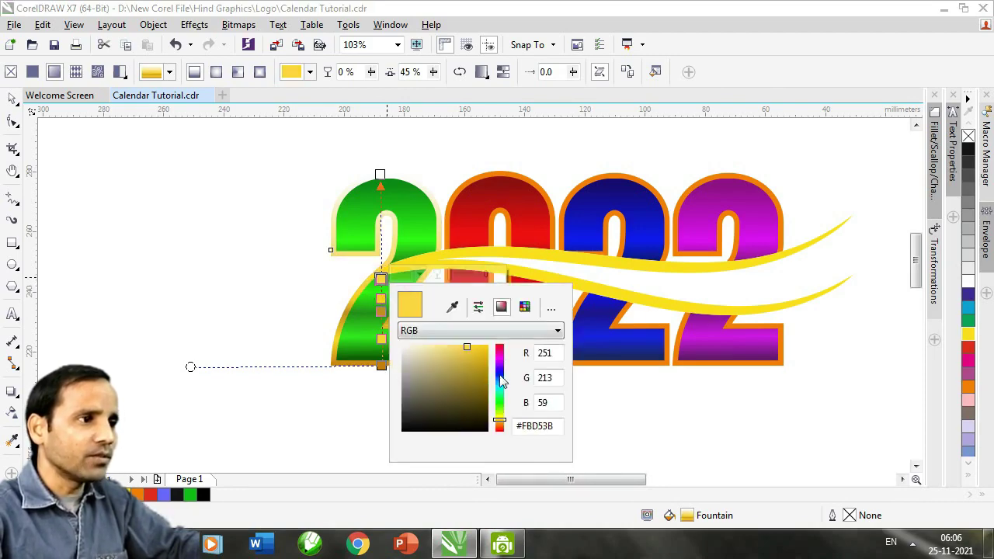
drag(478, 377, 478, 390)
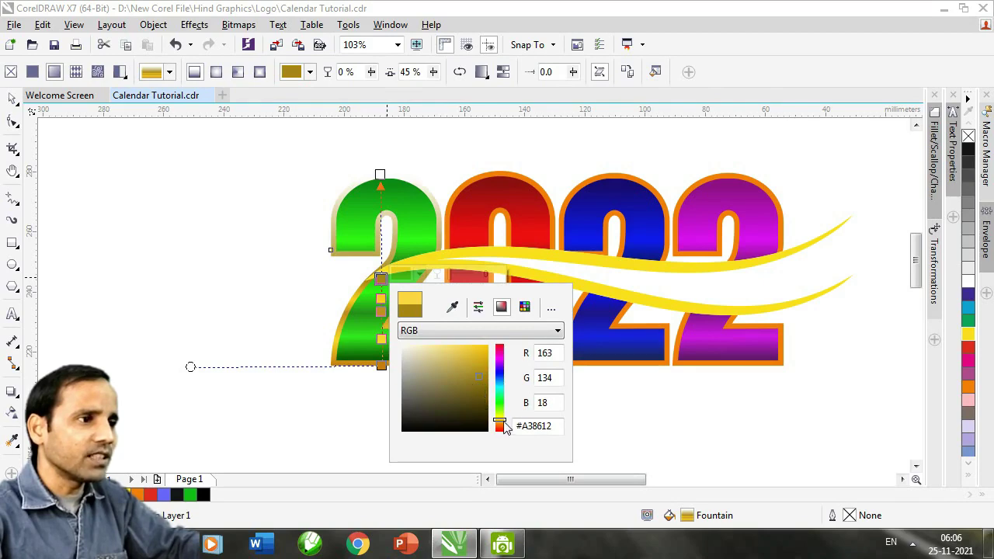
drag(502, 421, 502, 423)
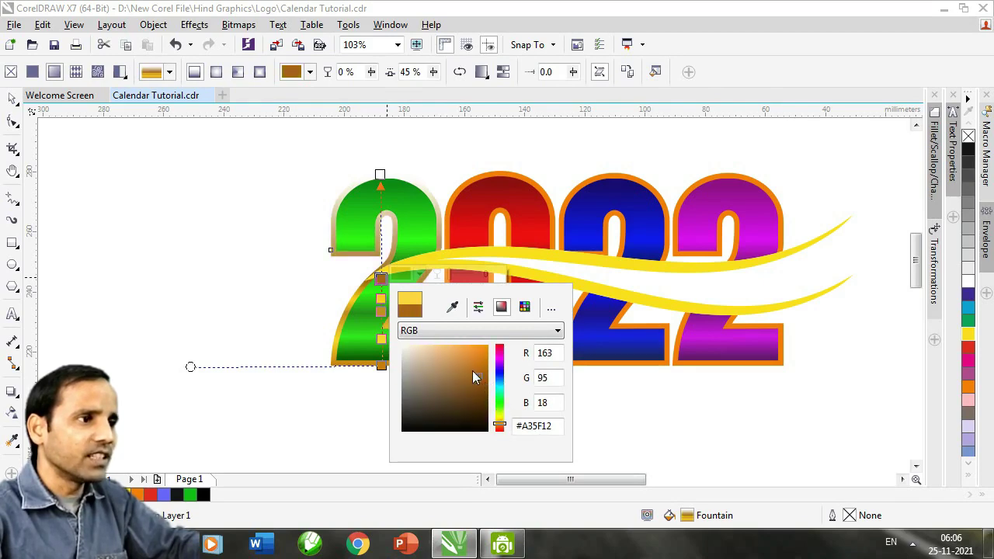
click(476, 379)
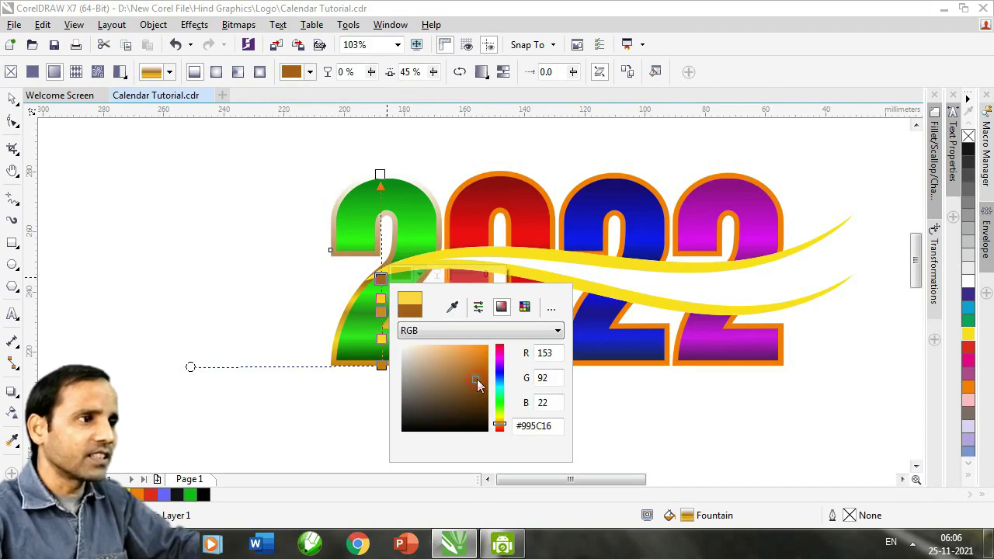
drag(503, 426, 503, 424)
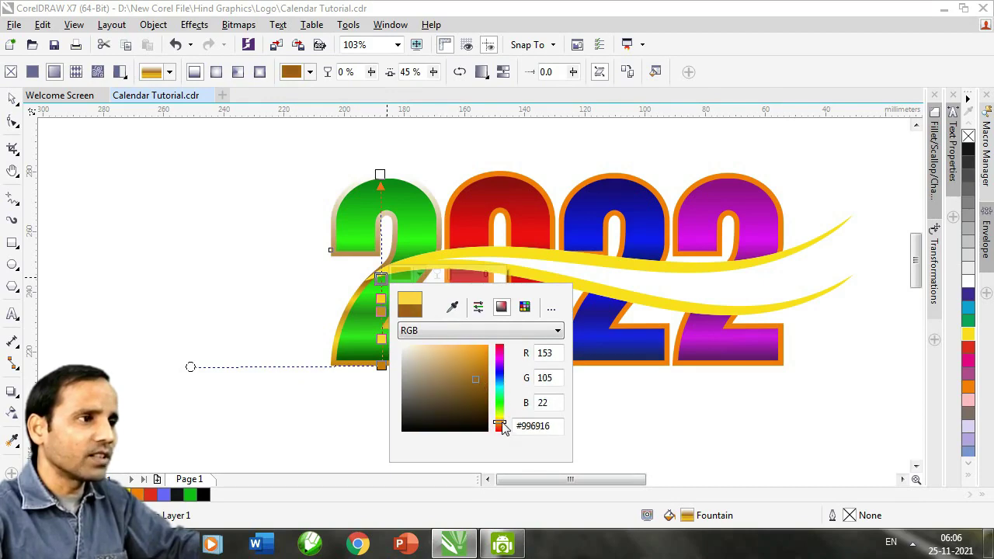
click(390, 272)
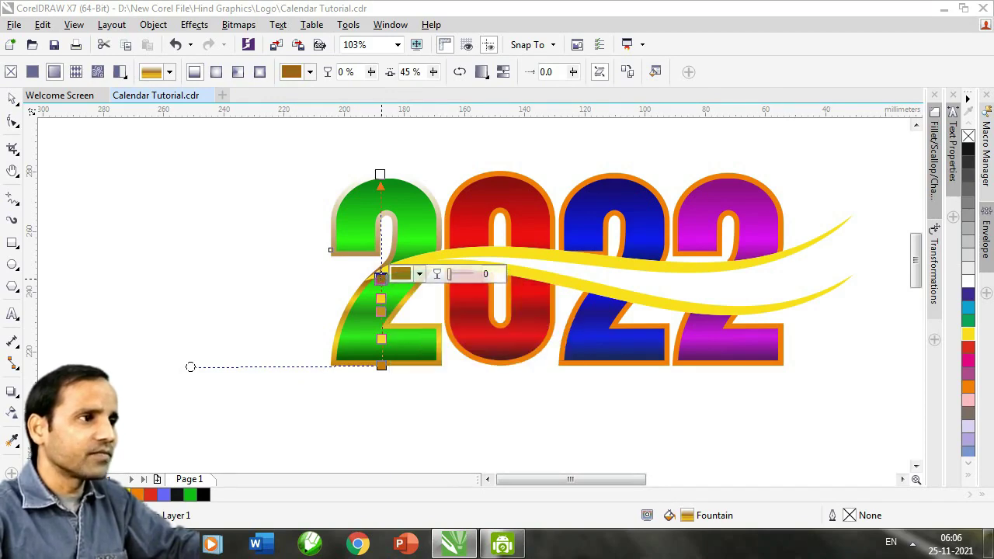
- Add a yellow #F7D618 stop at 60% of the outline gradient and a dark olive-gold stop just above it
click(381, 250)
click(419, 244)
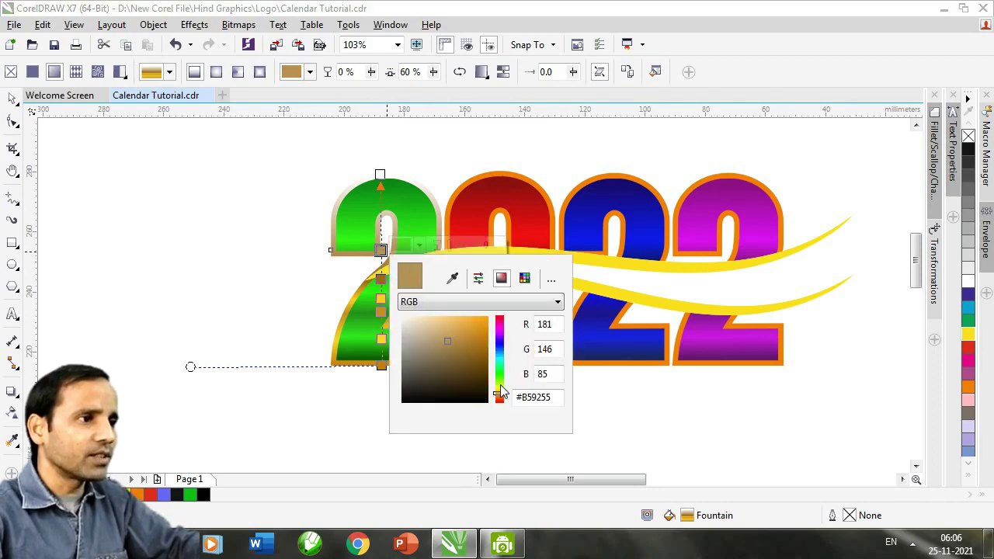
drag(501, 394, 500, 390)
click(478, 317)
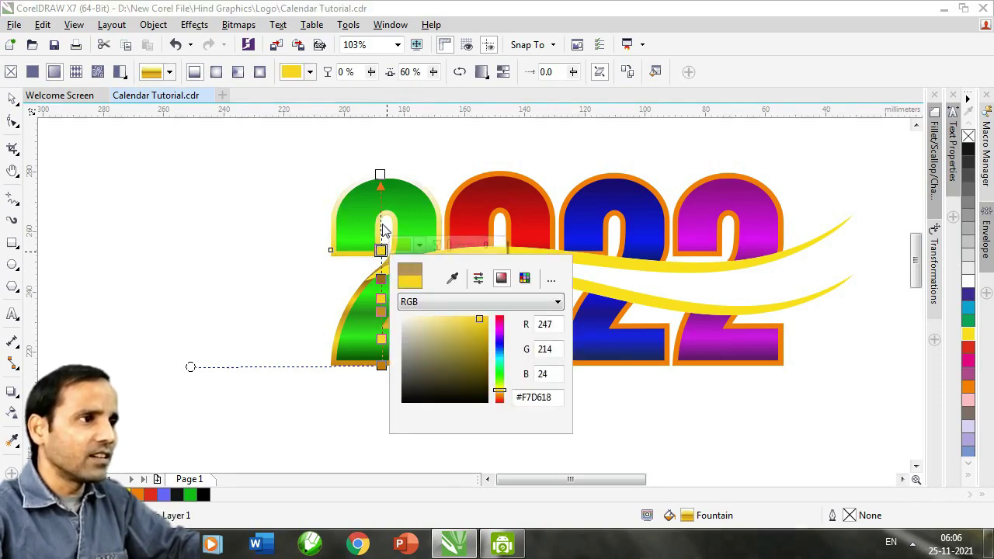
double_click(380, 237)
click(419, 231)
click(479, 341)
- Change the white top end of the first 2's outline gradient to golden yellow C2 M23 Y90 K3
click(380, 174)
click(418, 168)
click(499, 320)
click(470, 244)
click(499, 316)
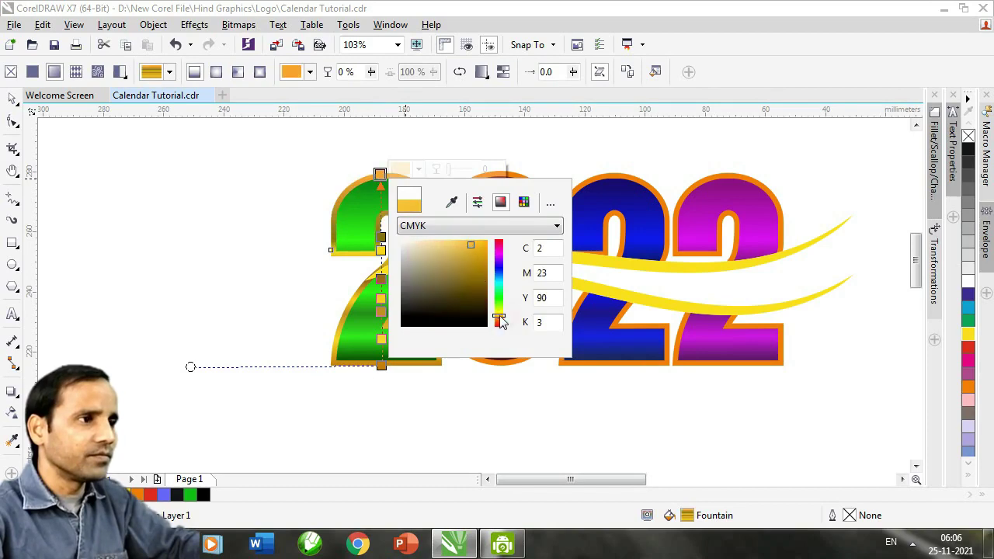
- Add a golden yellow stop at 83% of the outline gradient and re-space the stops below it, with the dark olive one at 70%
double_click(381, 214)
click(418, 208)
click(483, 281)
drag(380, 298, 381, 273)
drag(379, 214, 380, 207)
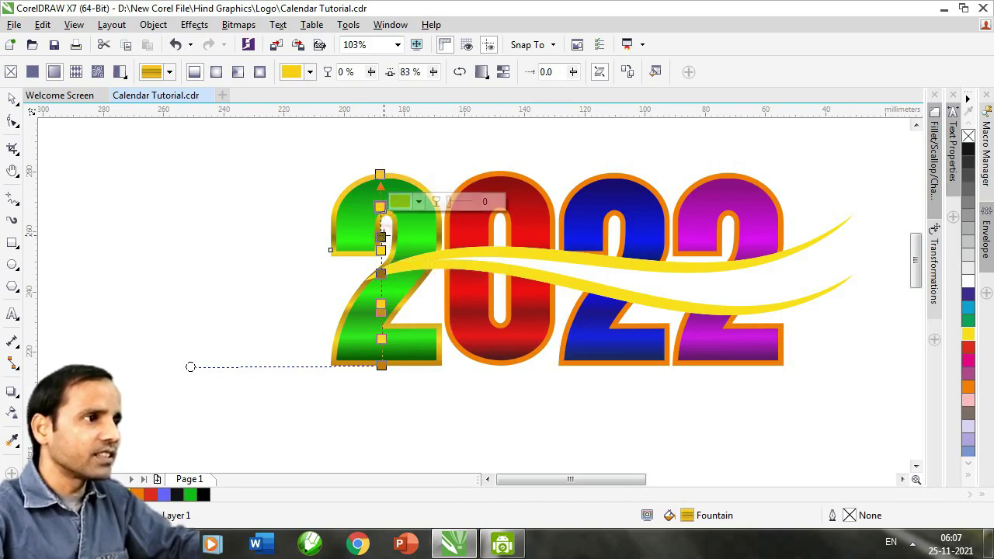
drag(380, 235, 380, 232)
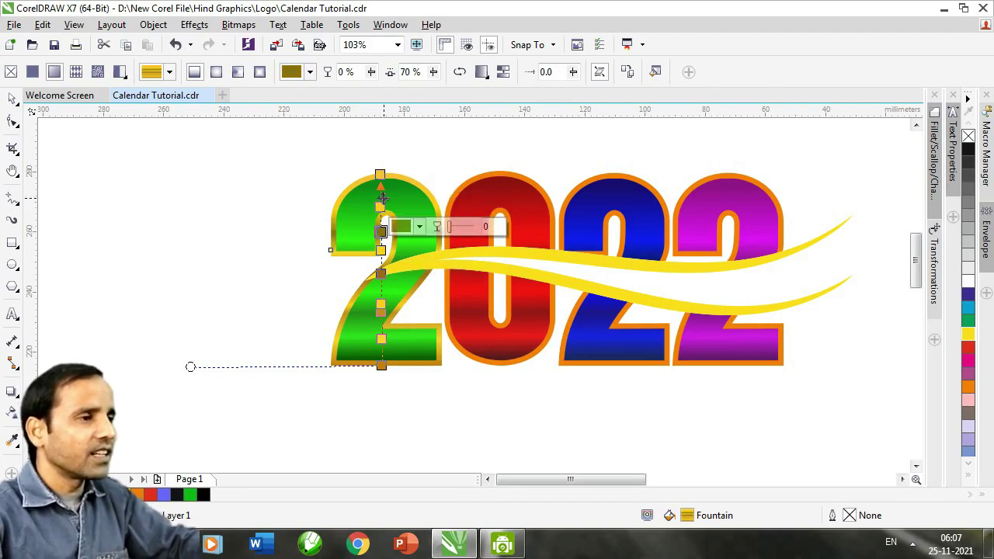
- Set the outline gradient's top end to C6 M21 Y79 K8, recolour the 83% stop bright golden yellow, and deselect the outline
click(380, 174)
click(419, 169)
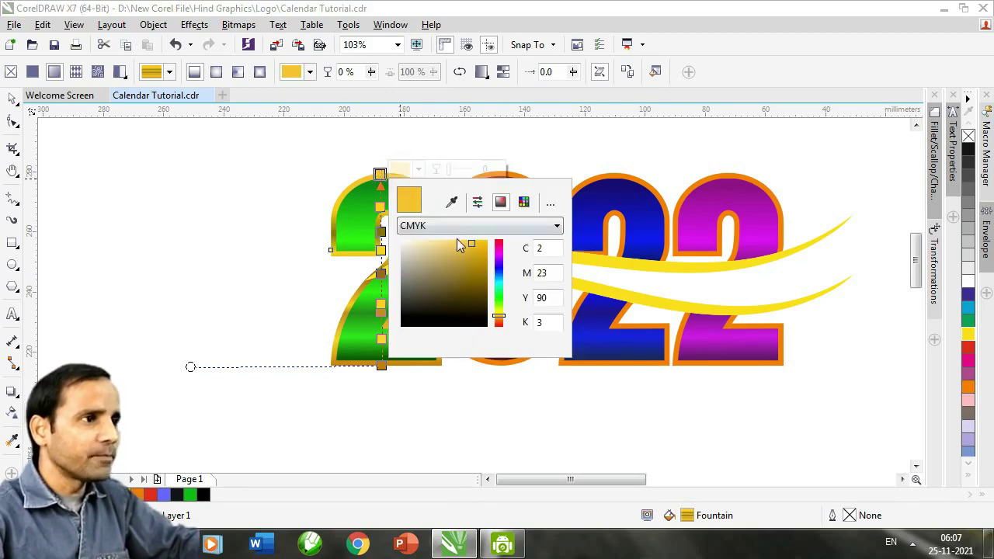
click(458, 249)
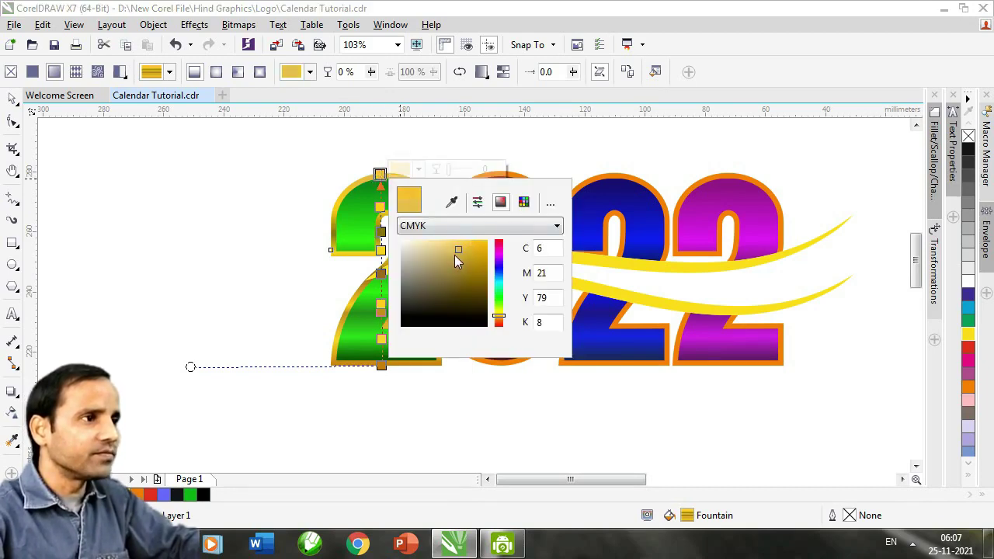
click(380, 207)
click(418, 201)
click(472, 273)
click(91, 189)
key(space)
click(91, 188)
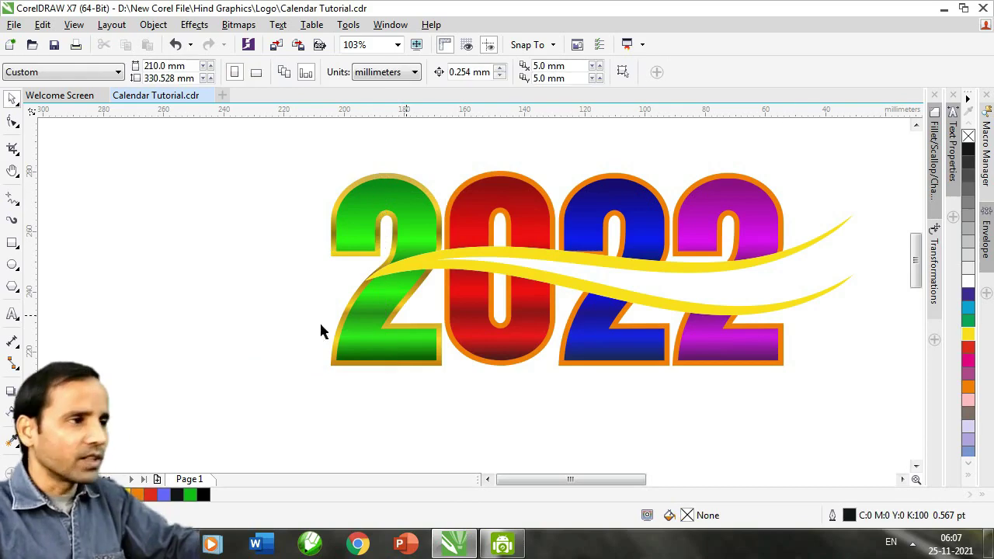
- Copy the first 2's golden outline gradient to the orange outlines of the other three digits with the Attributes Eyedropper
click(12, 441)
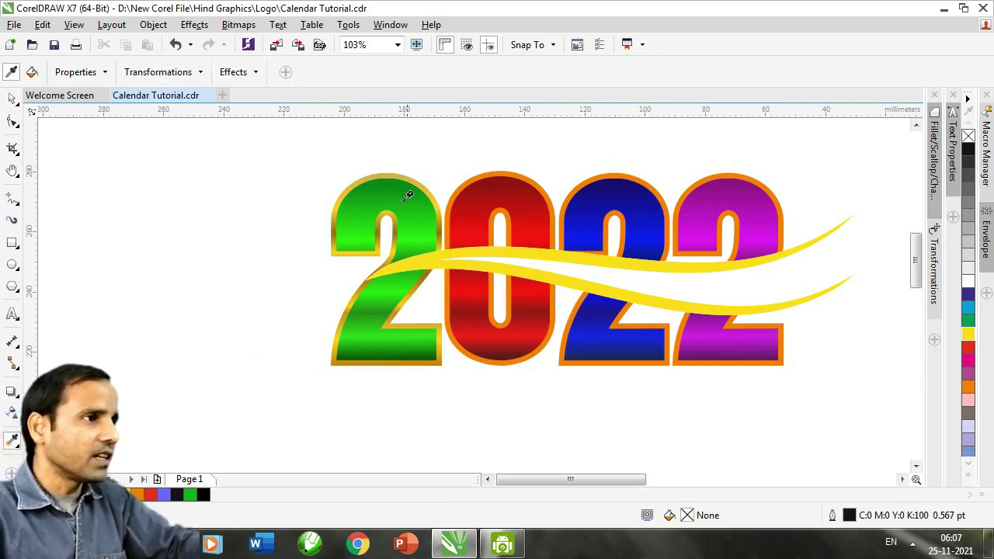
click(389, 174)
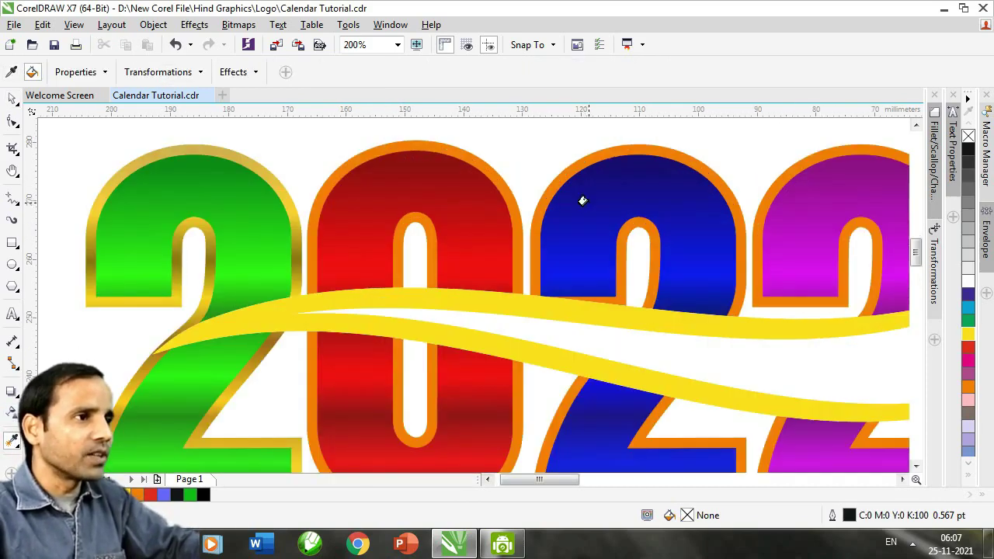
scroll(582, 199, up, 1)
click(501, 181)
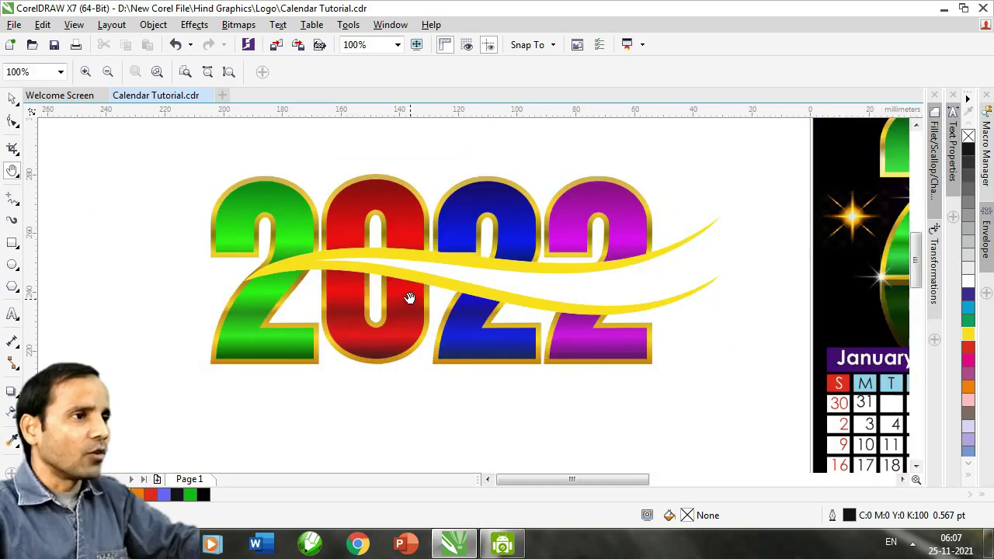
- Copy the golden gradient from the 0's outline to the upper yellow ribbon strand
scroll(435, 285, up, 1)
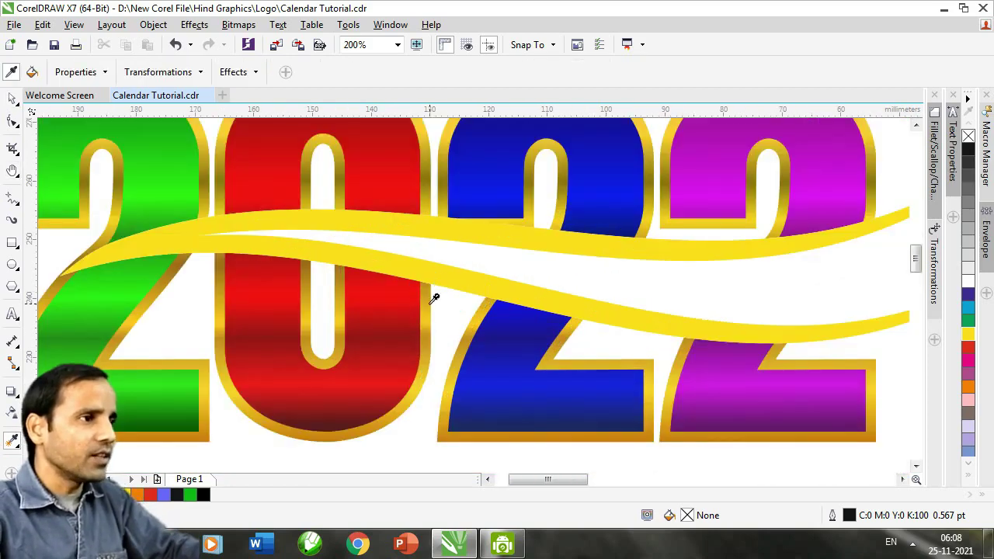
click(432, 301)
click(427, 227)
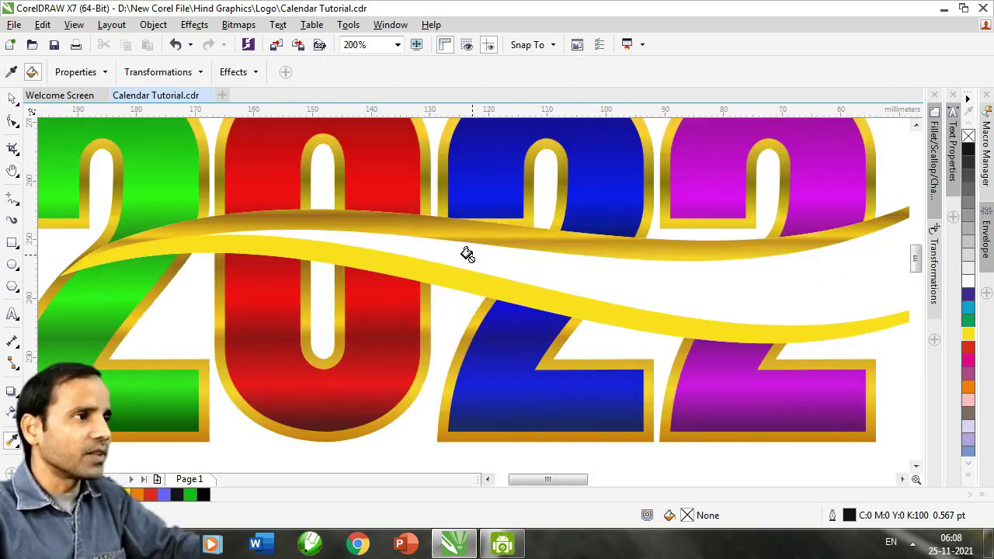
scroll(467, 254, down, 1)
key(space)
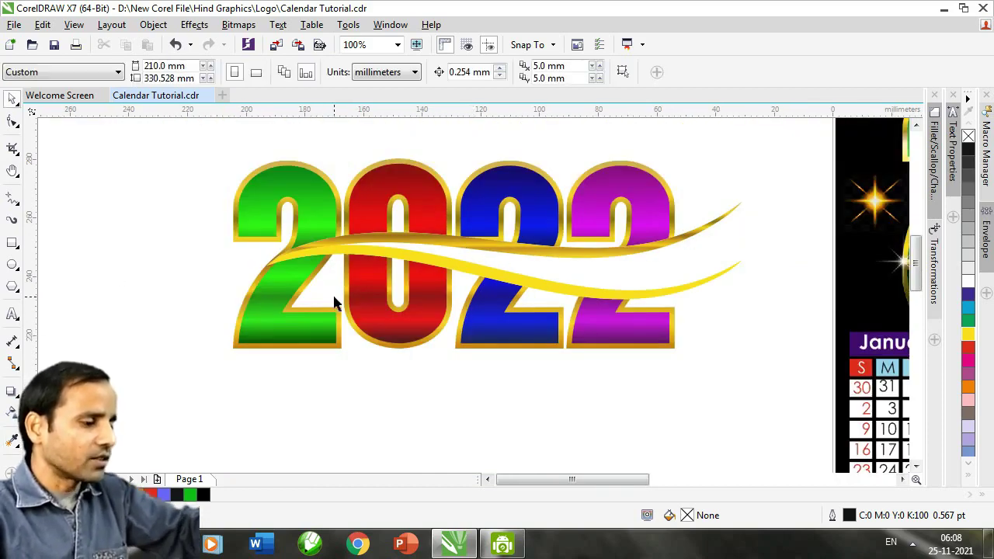
- Stretch the upper ribbon strand's gradient along its full length, starting near its right tip and ending at its left end
key(g)
click(298, 254)
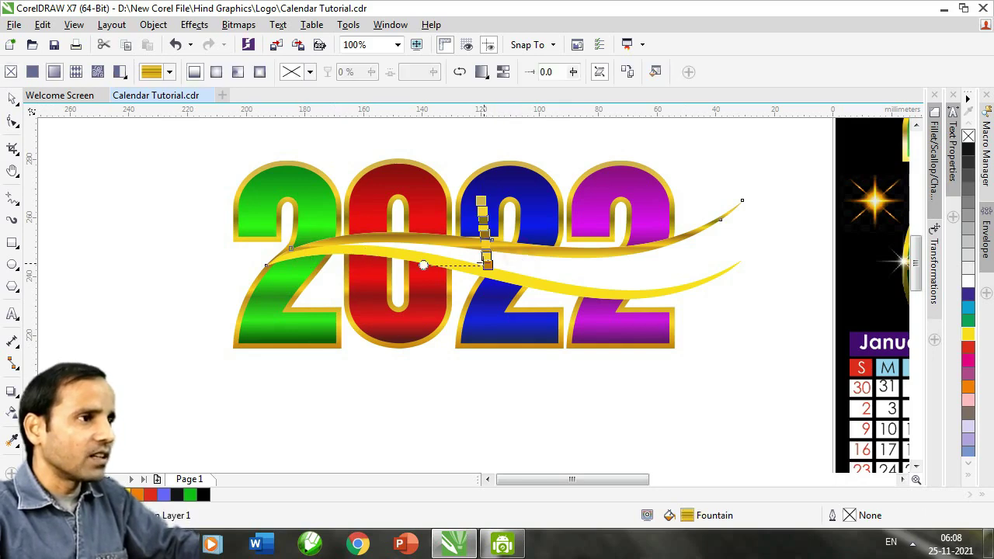
drag(486, 264, 721, 215)
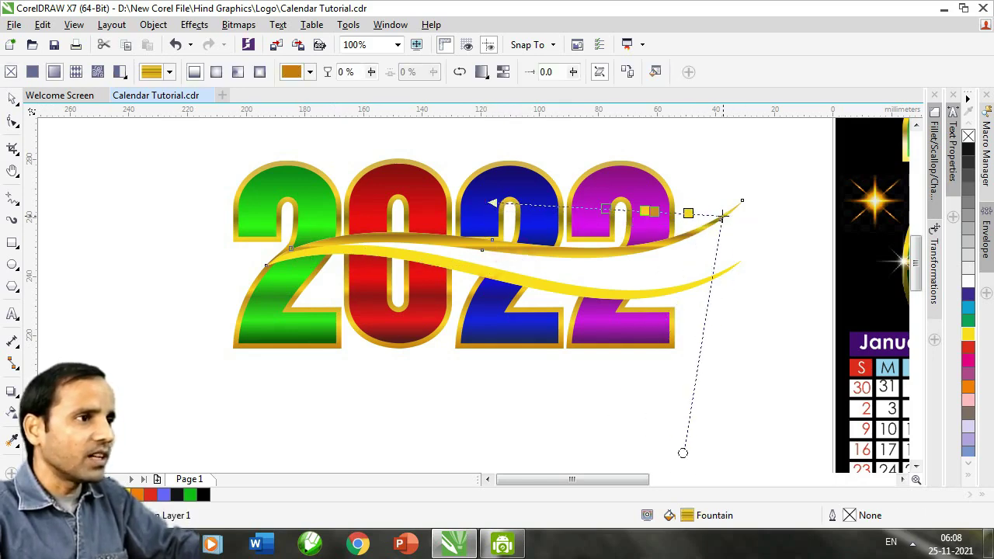
drag(480, 201, 282, 251)
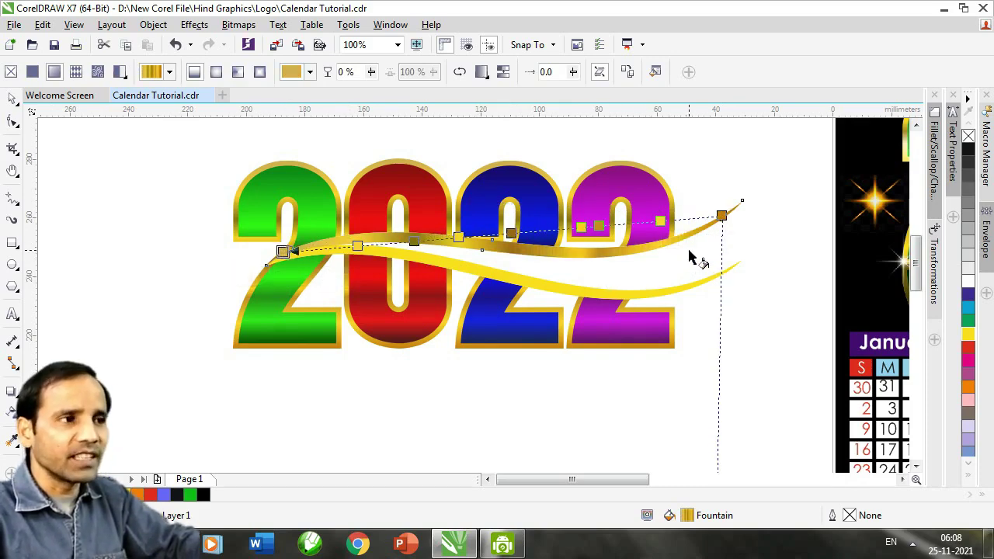
key(space)
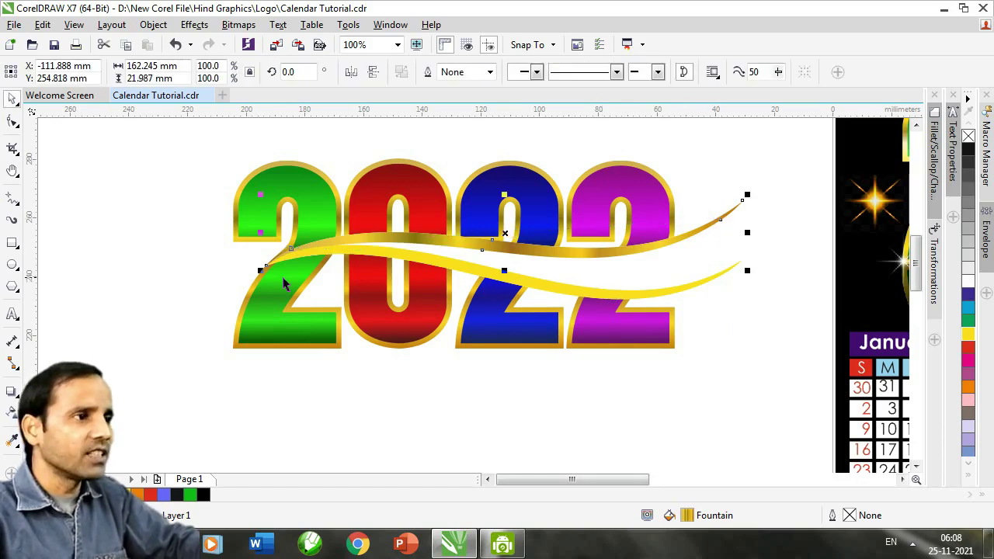
- Copy the upper strand's lengthwise golden gradient to the lower yellow ribbon strand and clear the selection
key(i)
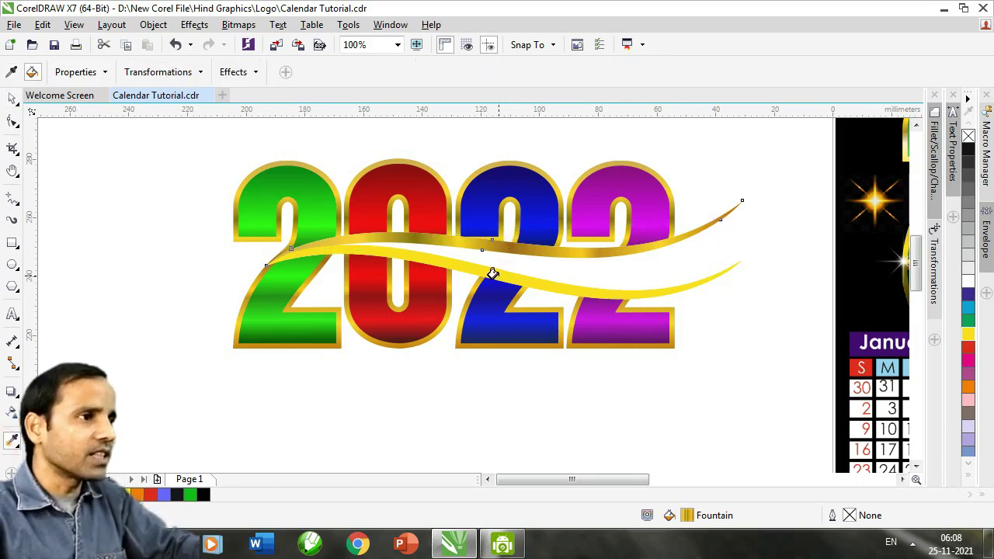
click(493, 270)
key(space)
click(506, 377)
key(h)
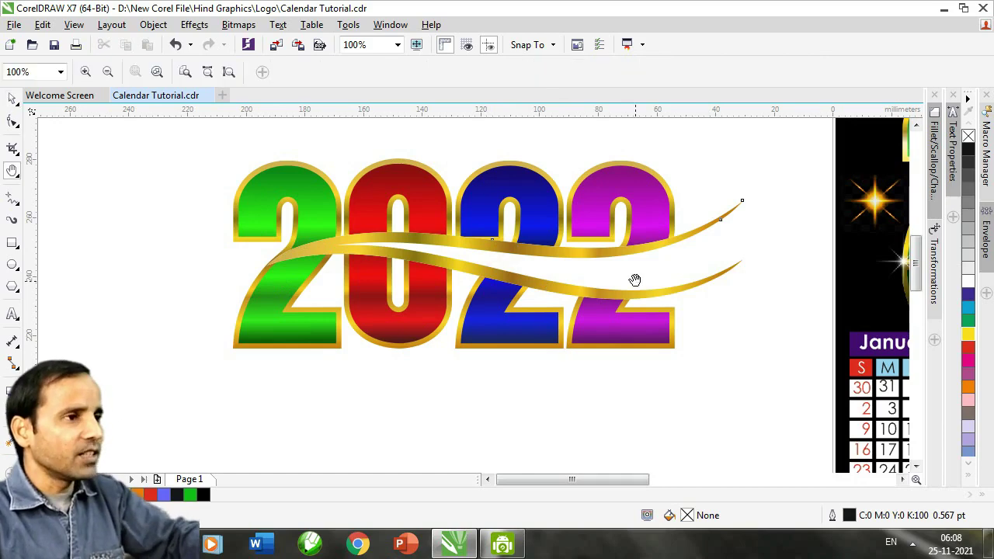
- Examine how the HAPPY NEW YEAR text sits between the ribbon strands in the sample calendar heading
drag(634, 280, 439, 293)
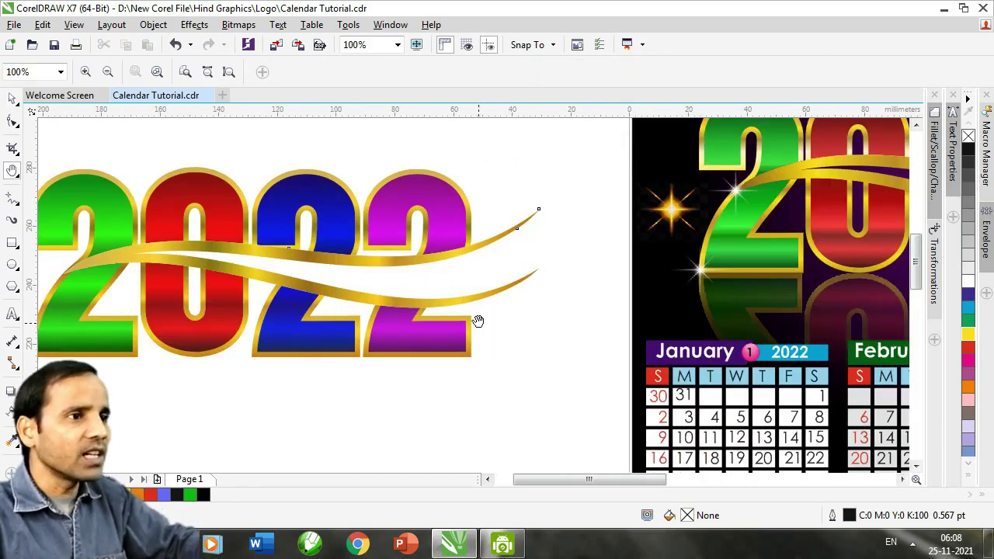
drag(567, 319, 331, 326)
drag(818, 195, 682, 226)
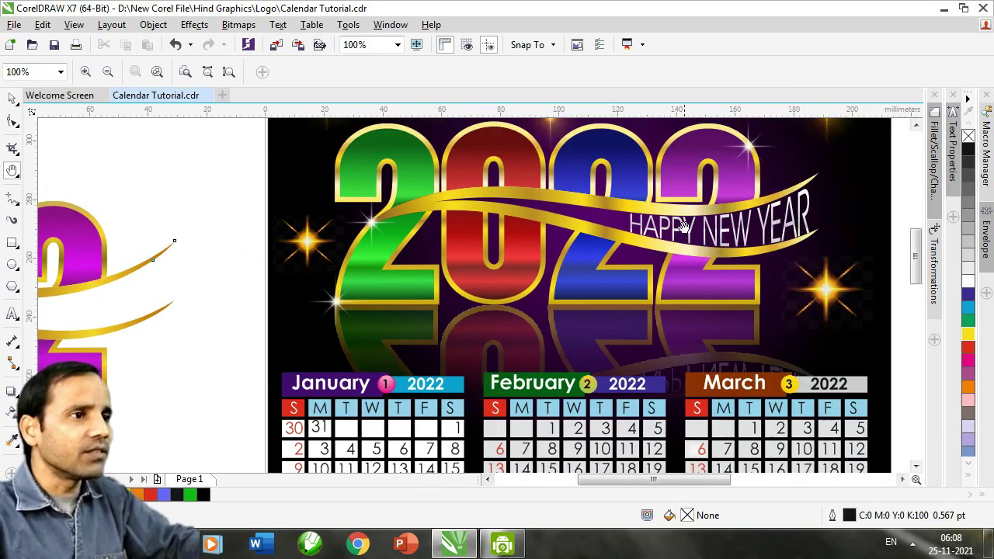
drag(437, 303, 878, 232)
drag(568, 313, 614, 304)
key(space)
click(527, 375)
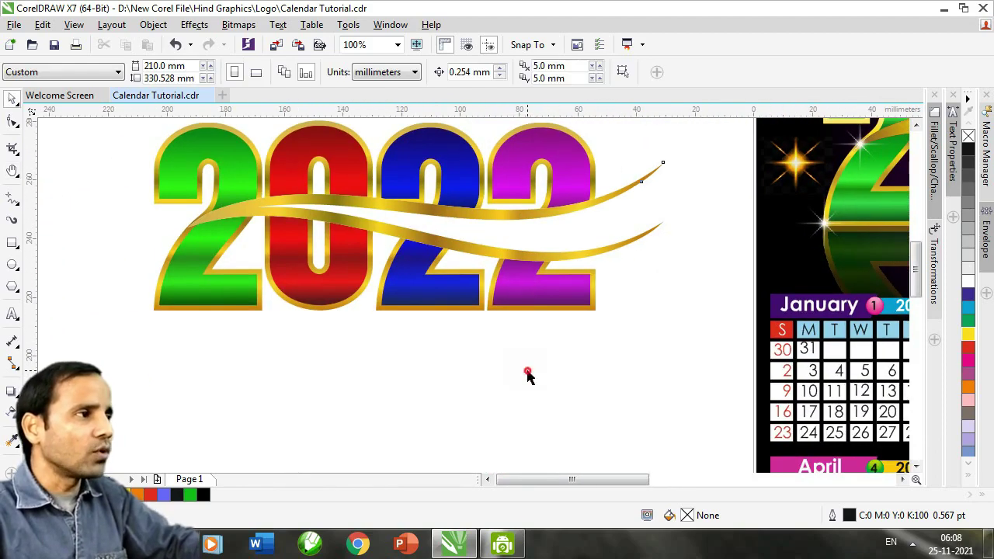
- Draw a vertical line about 21.7 mm long across both ribbon strands beside the blue 2, and place a copy across them near the ribbon's right tips
click(11, 198)
click(472, 202)
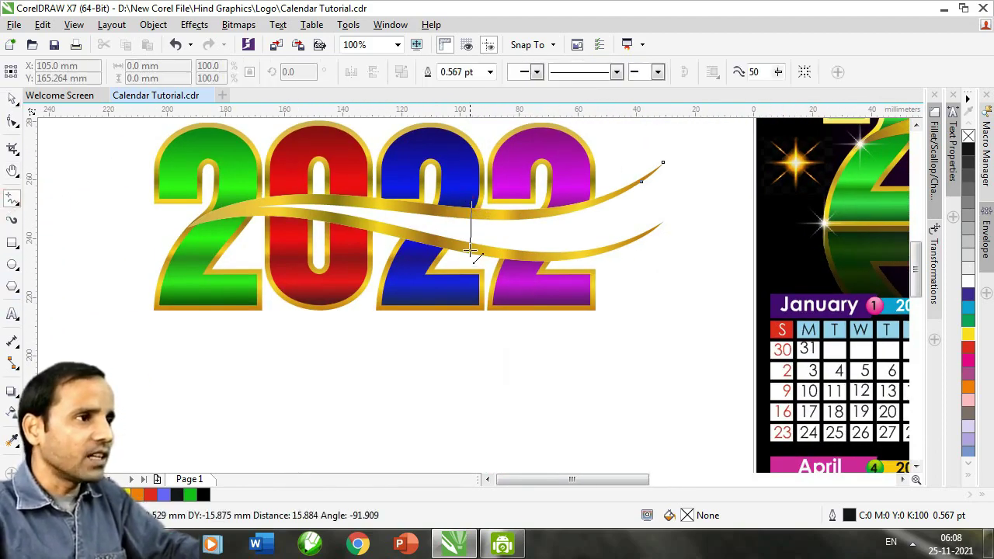
click(472, 264)
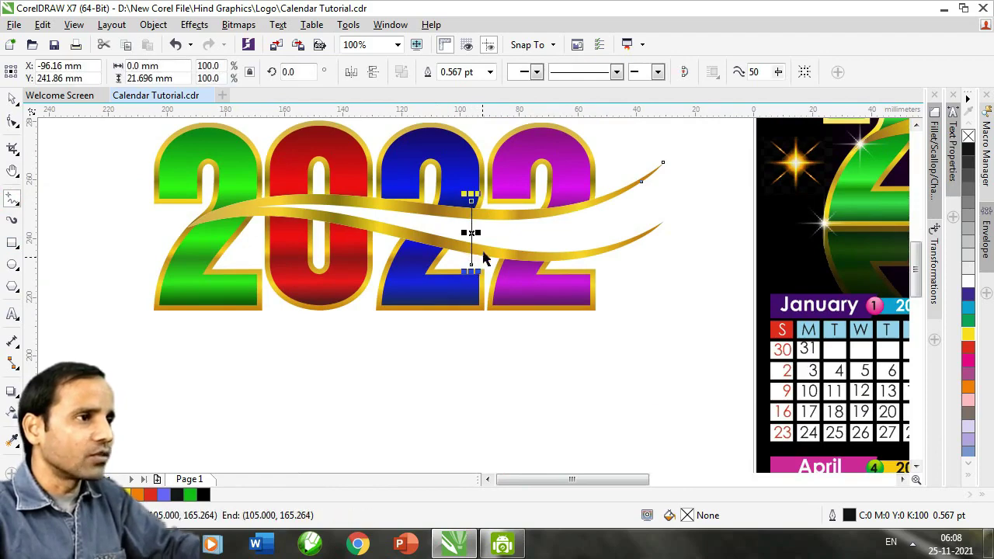
key(space)
drag(469, 230, 624, 216)
click(652, 324)
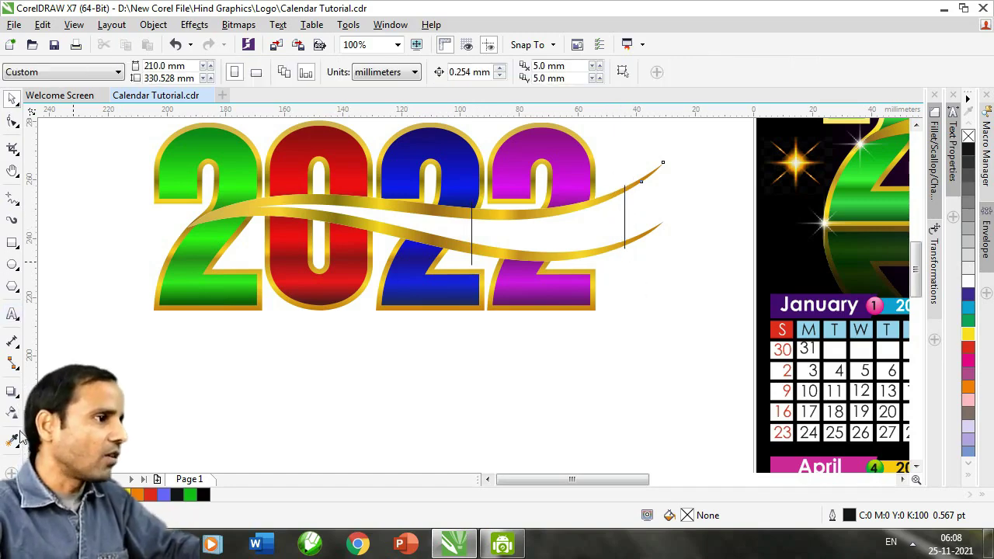
- Smart Fill the area enclosed by the strands and vertical lines with #6666FF and no outline, and place a copy below the digits
click(48, 463)
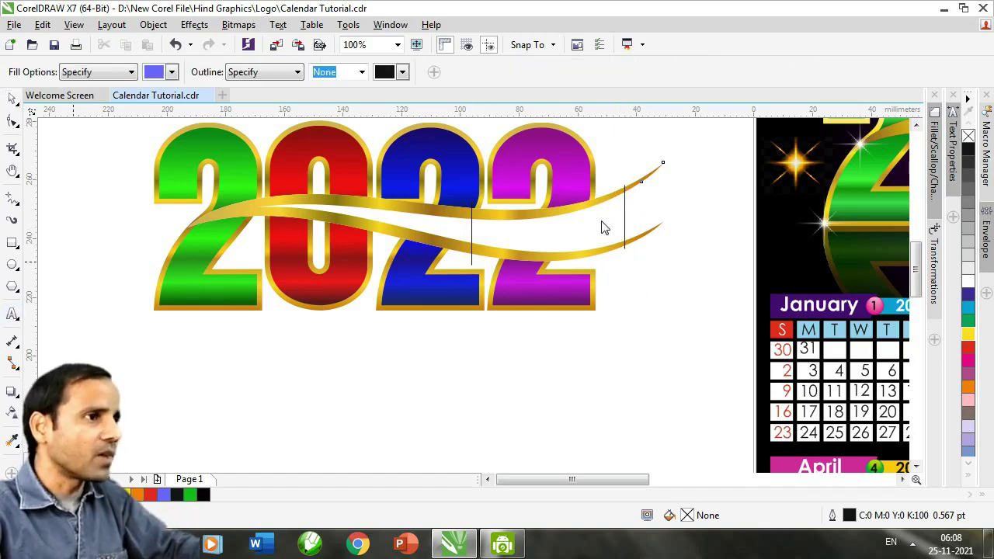
click(566, 238)
key(space)
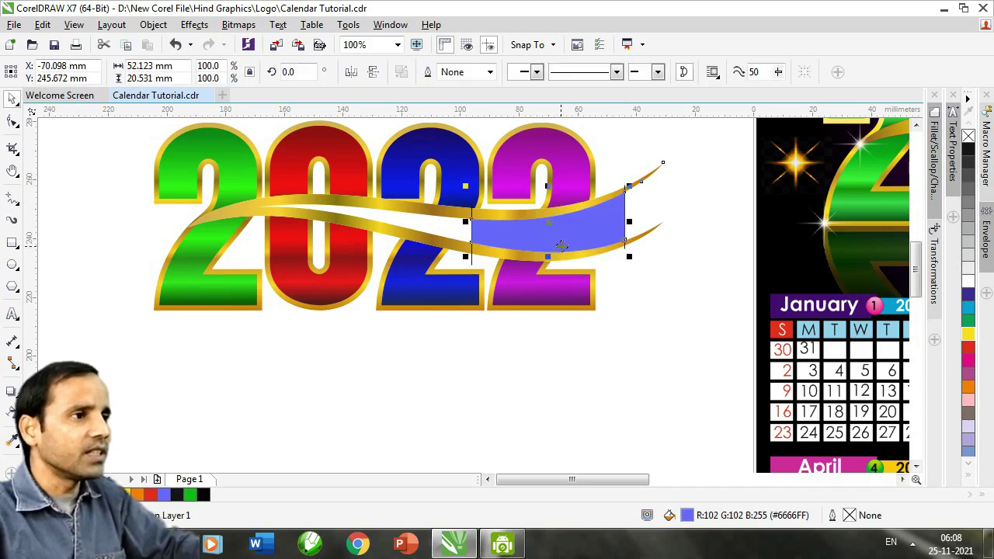
drag(559, 244, 555, 388)
drag(592, 355, 540, 349)
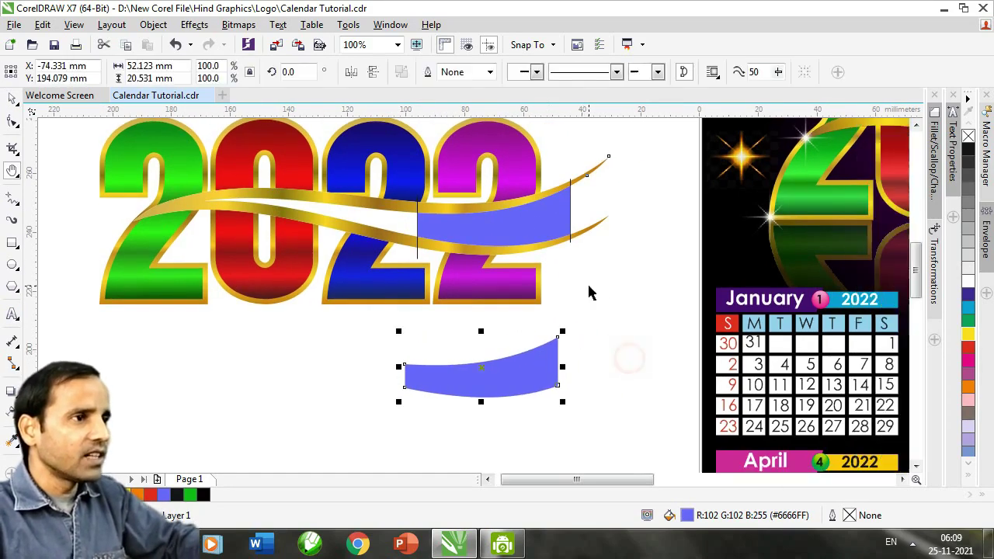
- Delete the two vertical boundary lines crossing the ribbon
drag(603, 285, 558, 154)
key(Delete)
click(417, 248)
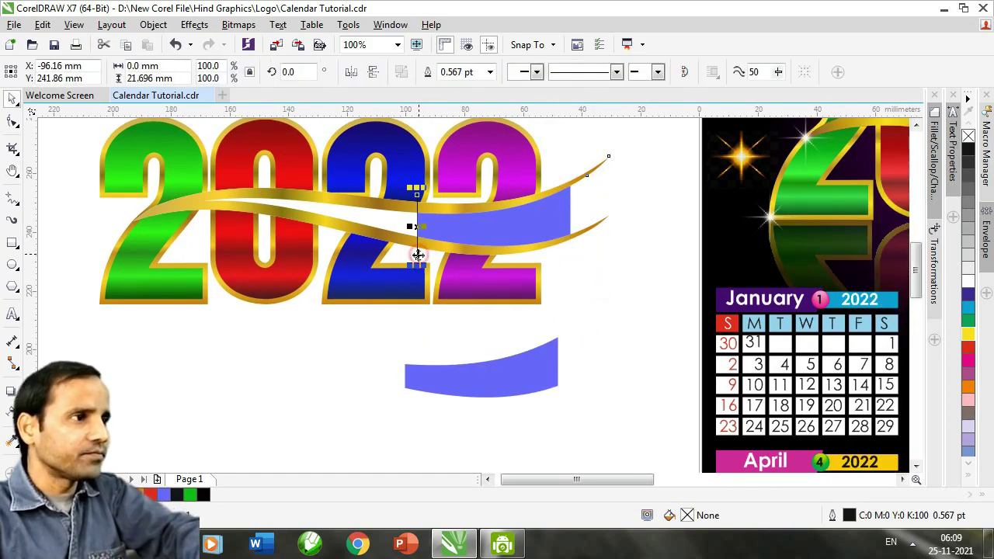
key(Delete)
- Remove the fill from the copied shape below the digits and give it a Hairline outline
click(505, 387)
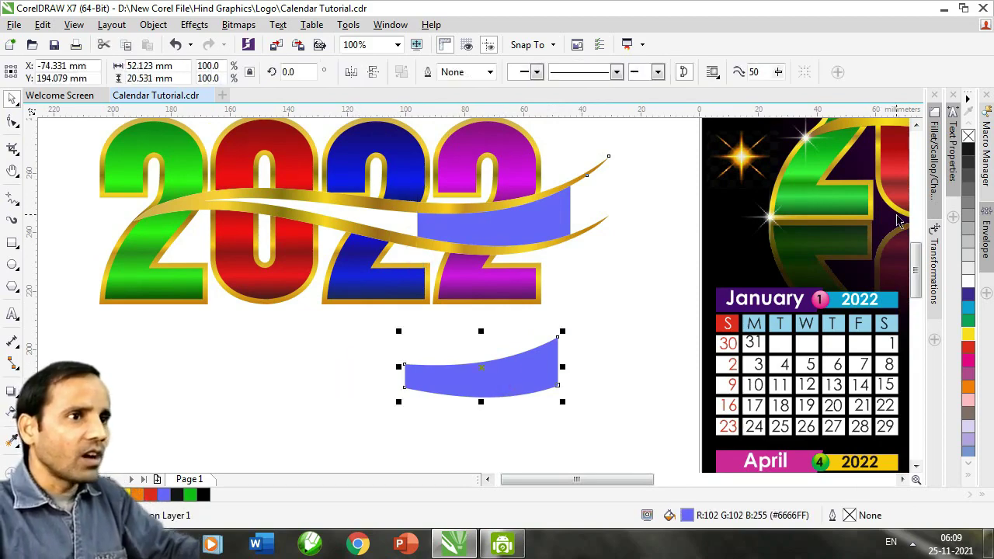
click(967, 137)
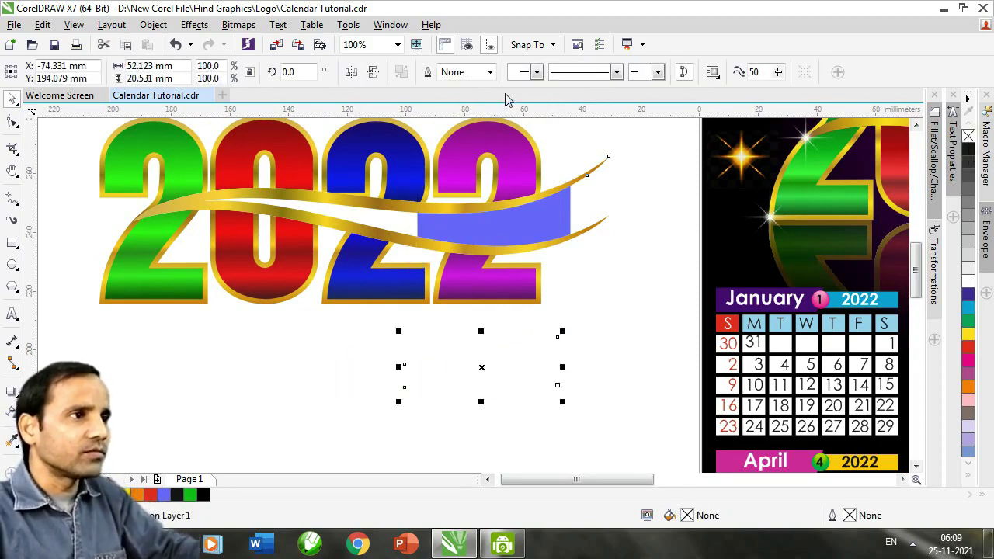
click(489, 72)
click(458, 98)
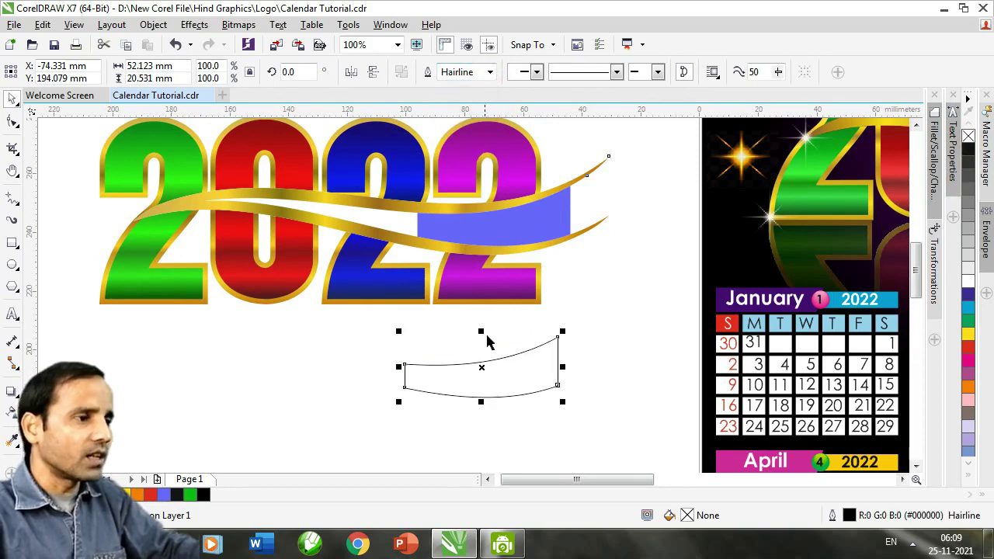
- Add a one-step inside contour with a 1.378 mm offset to the hairline shape
key(h)
double_click(480, 382)
key(space)
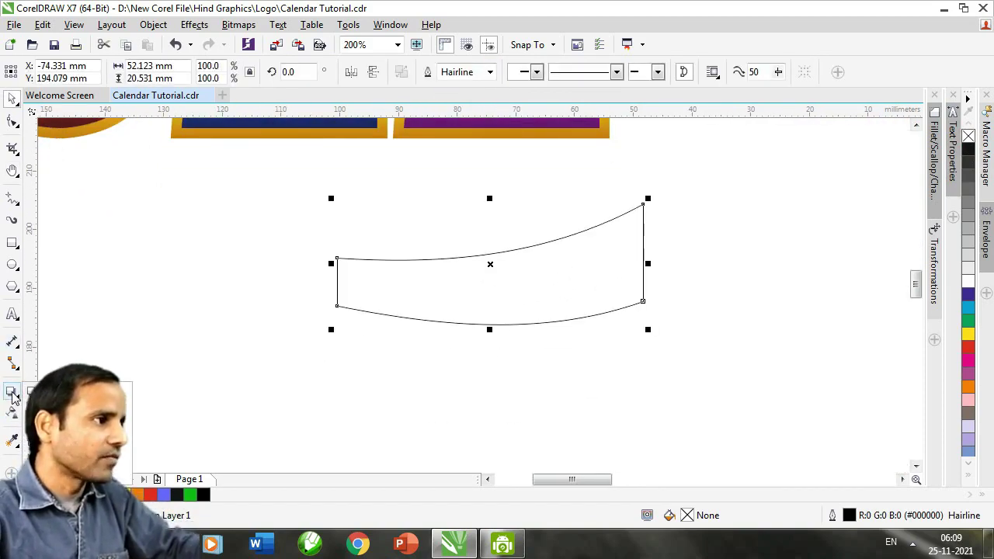
click(78, 408)
drag(490, 261, 493, 219)
- Break the contour group apart and move the black outer shape to the left, away from the magenta inner shape
key(space)
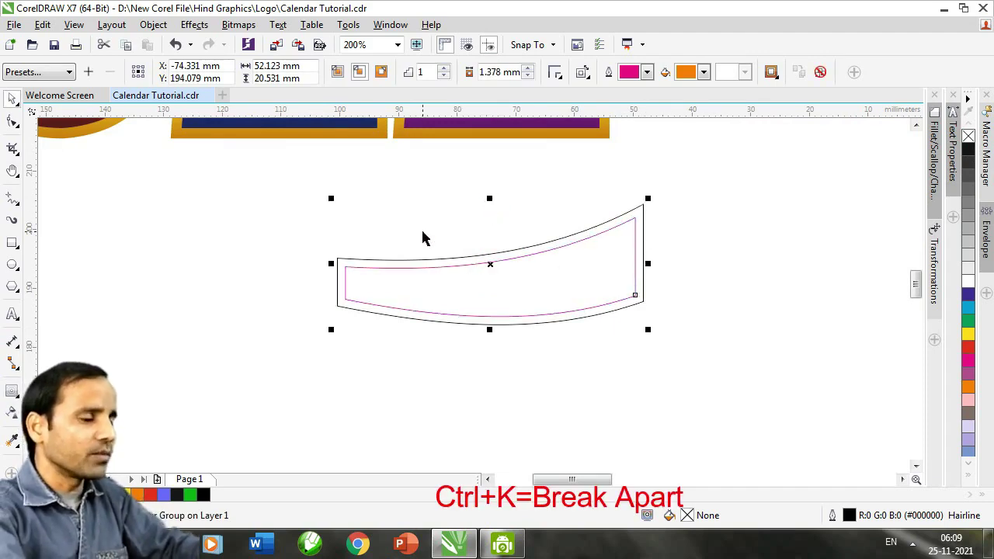
click(397, 226)
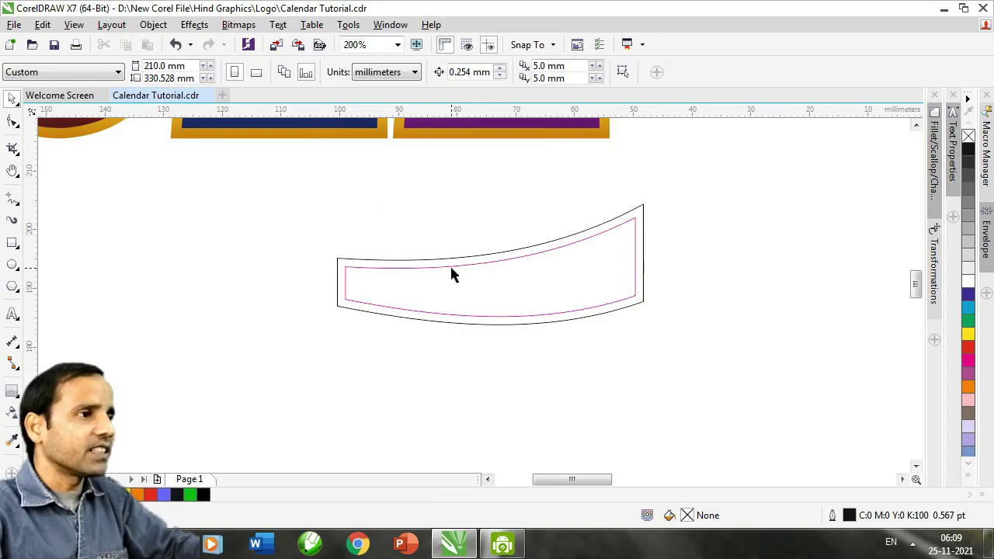
drag(451, 266, 58, 304)
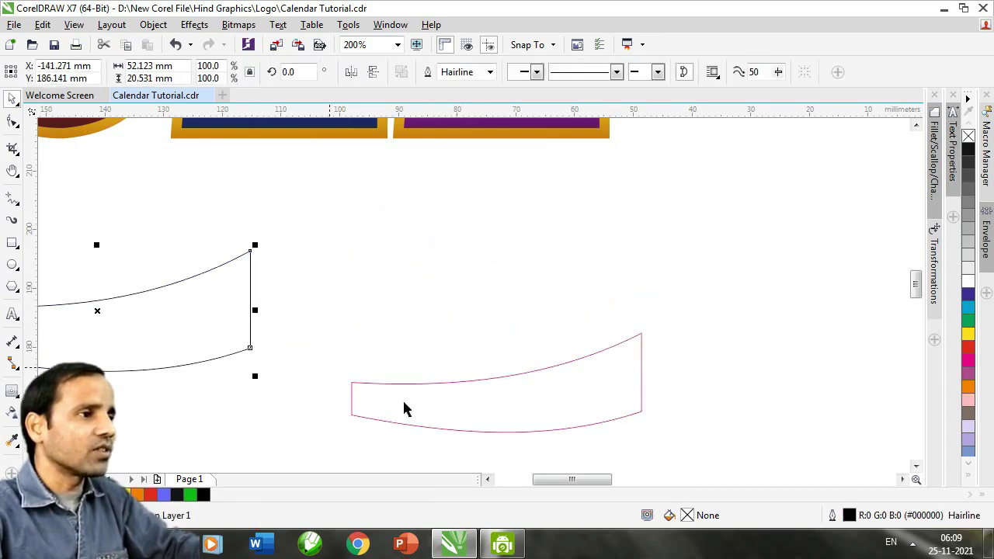
click(419, 310)
- Add the text "Happy New Year" above the magenta shape and change its case to UPPERCASE
key(F8)
click(343, 279)
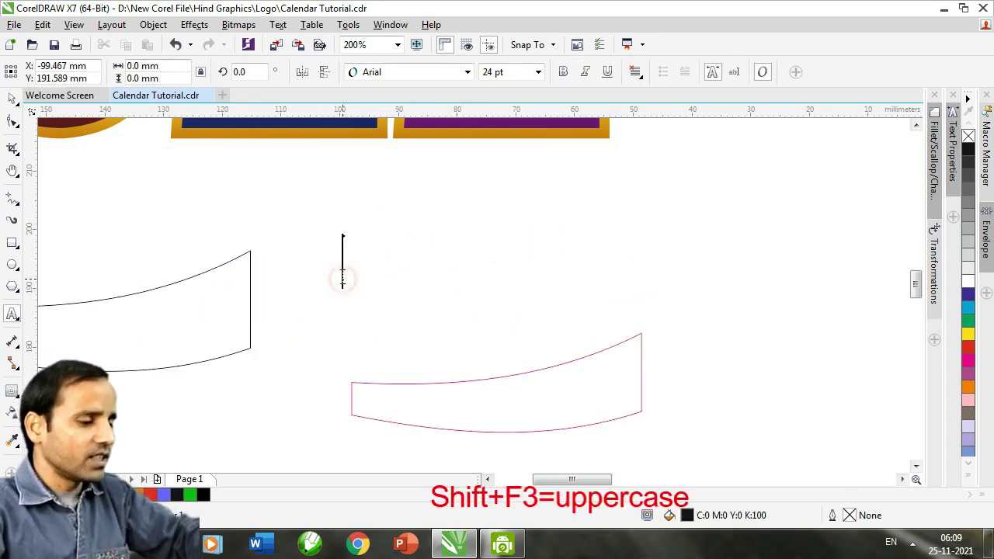
text(Happye)
key(BackSpace)
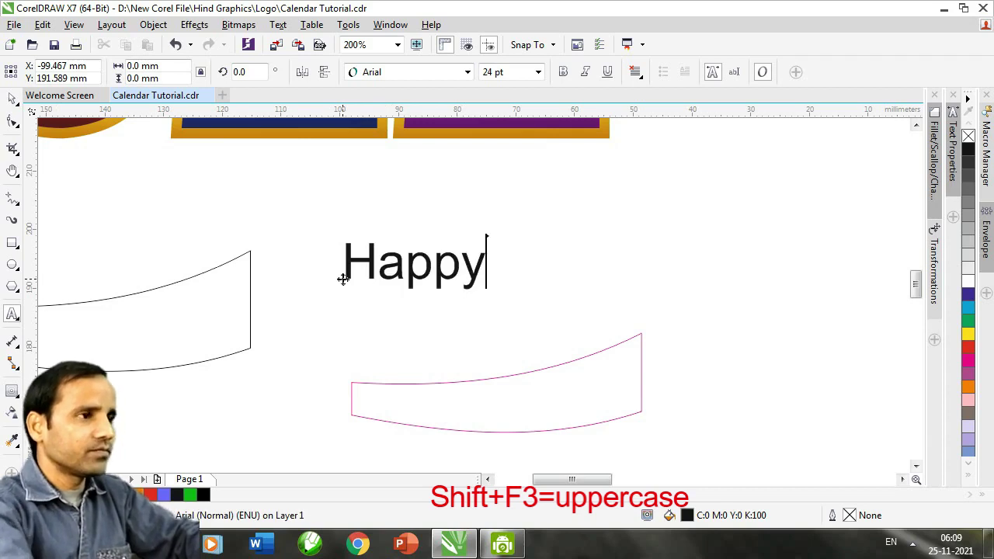
text(New Year)
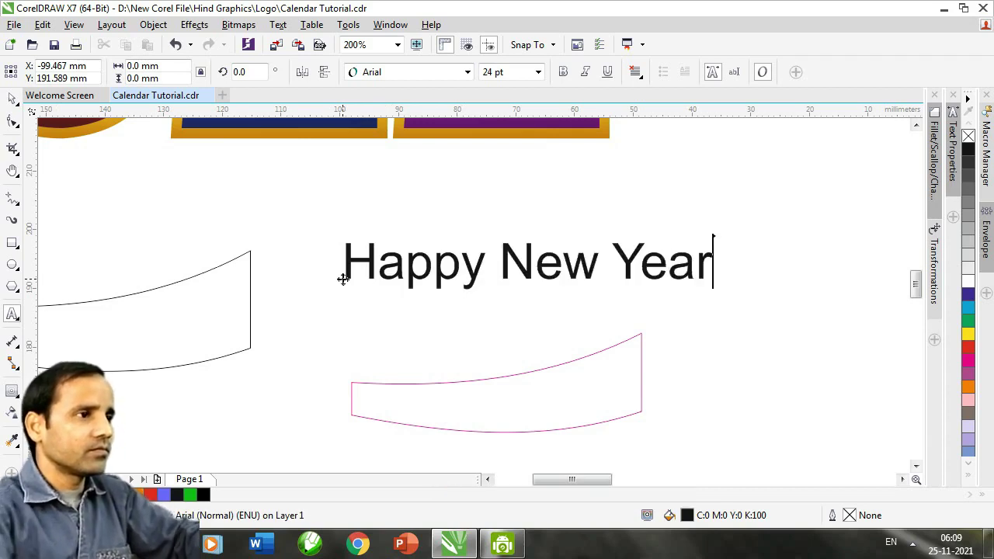
key(ctrl+a)
key(shift+F3)
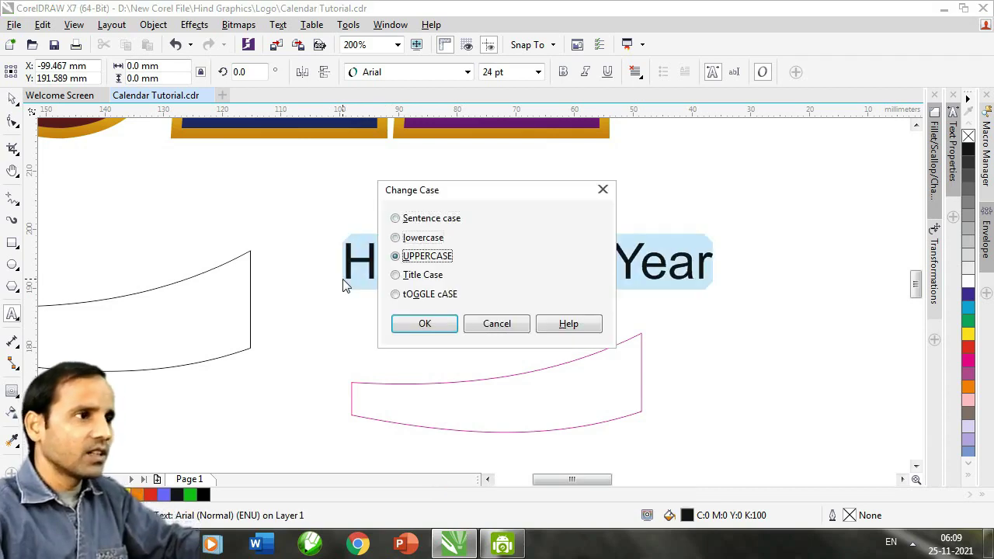
key(Return)
key(ctrl+space)
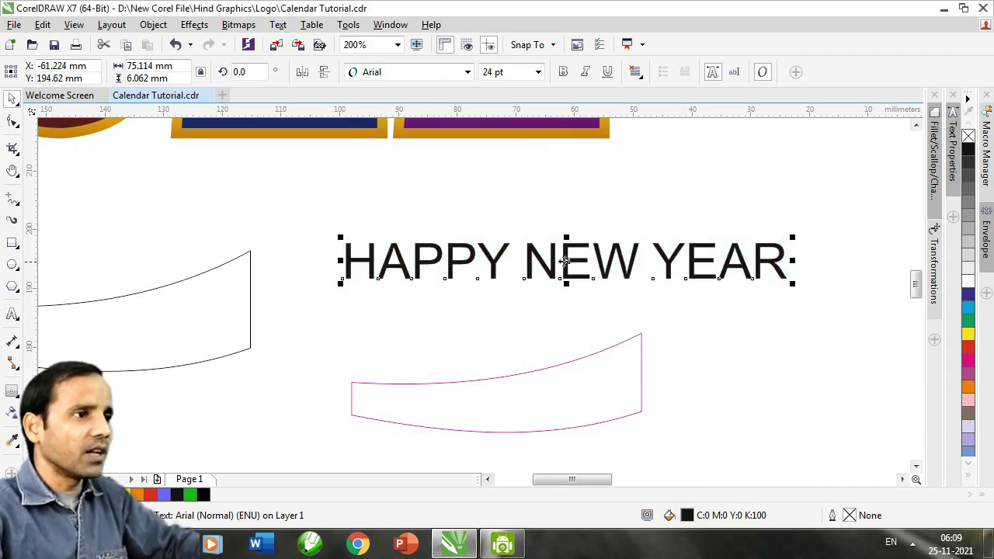
- Set the HAPPY NEW YEAR text's font to Khand and position it just above the magenta shape
drag(565, 262, 541, 303)
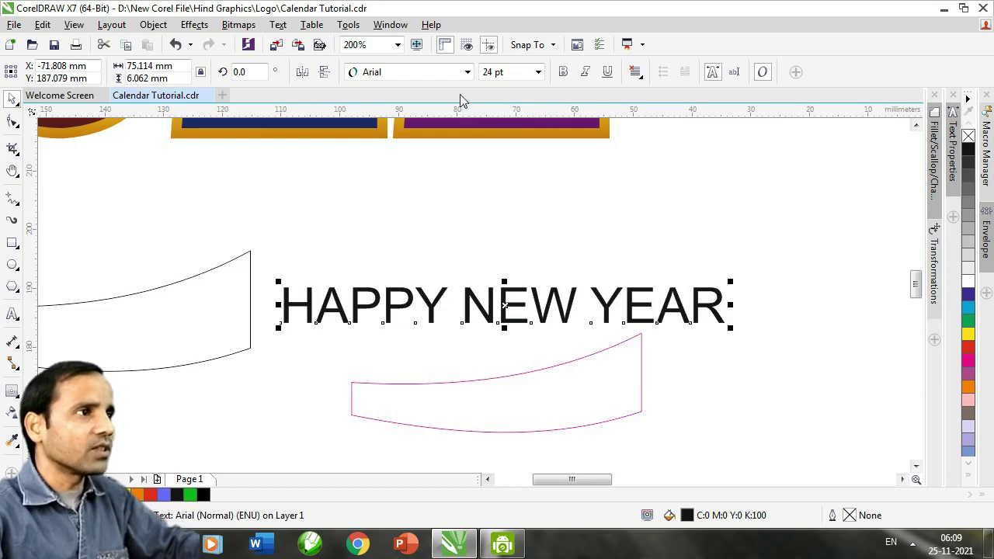
click(467, 72)
click(412, 128)
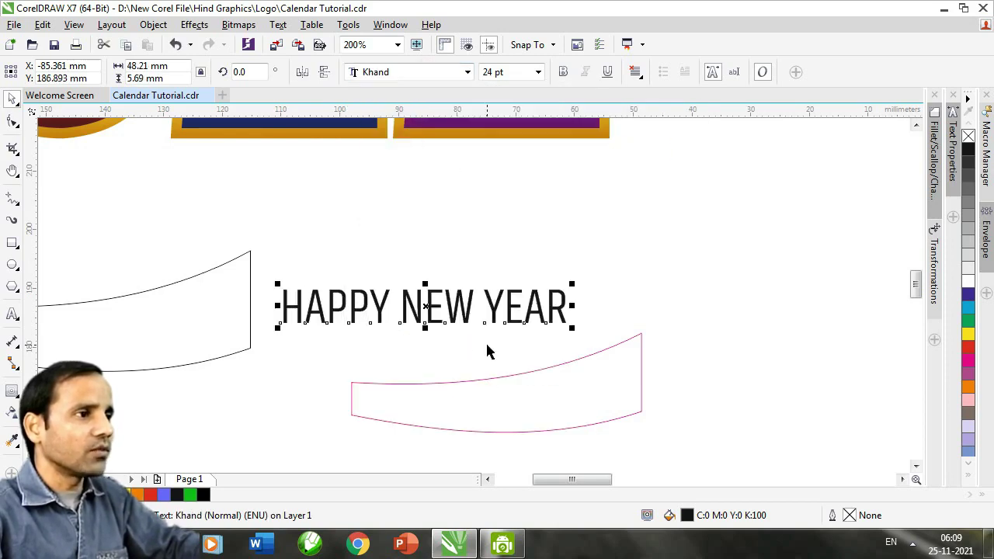
drag(425, 308, 483, 309)
drag(483, 379, 459, 326)
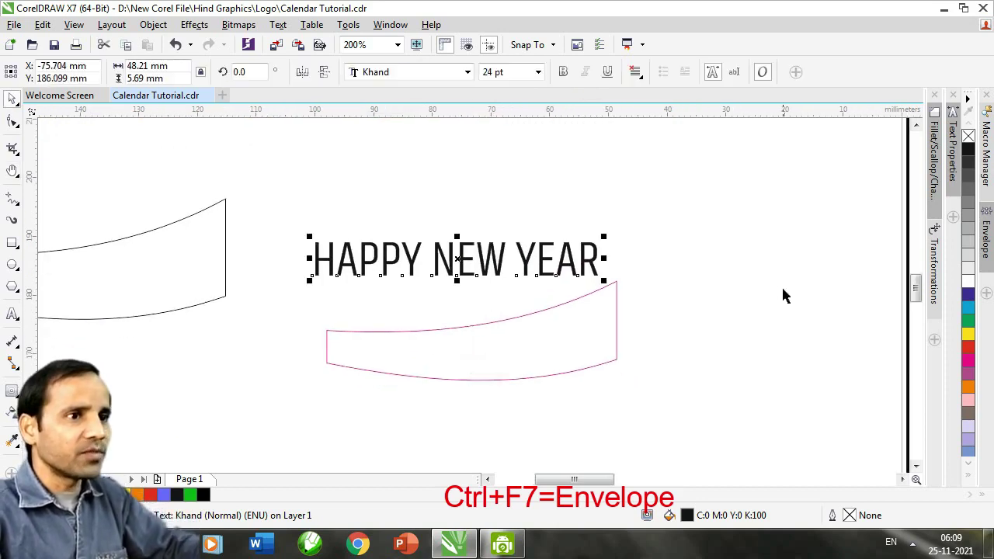
- Create an envelope for the HAPPY NEW YEAR text from the magenta shape, apply it and clear the selection
click(193, 26)
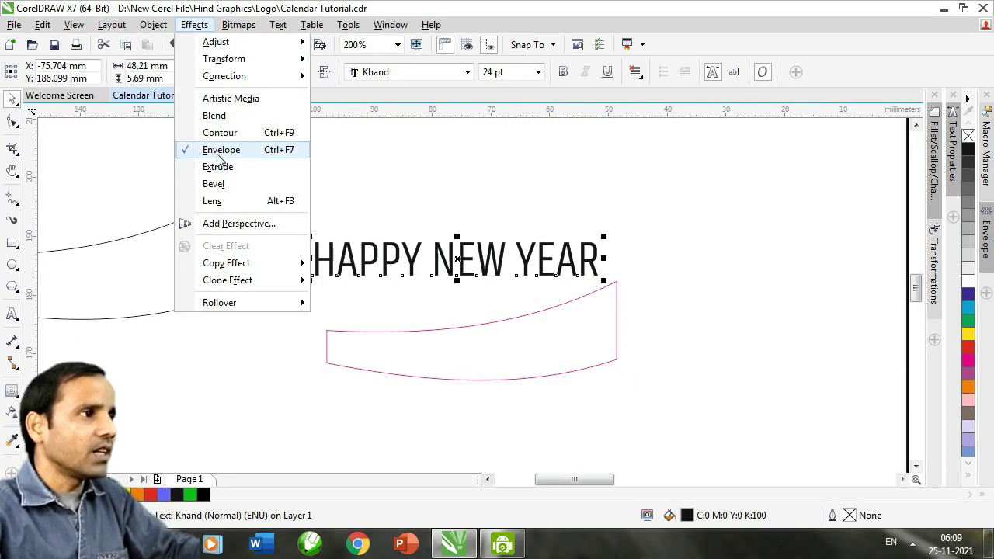
click(650, 196)
click(985, 237)
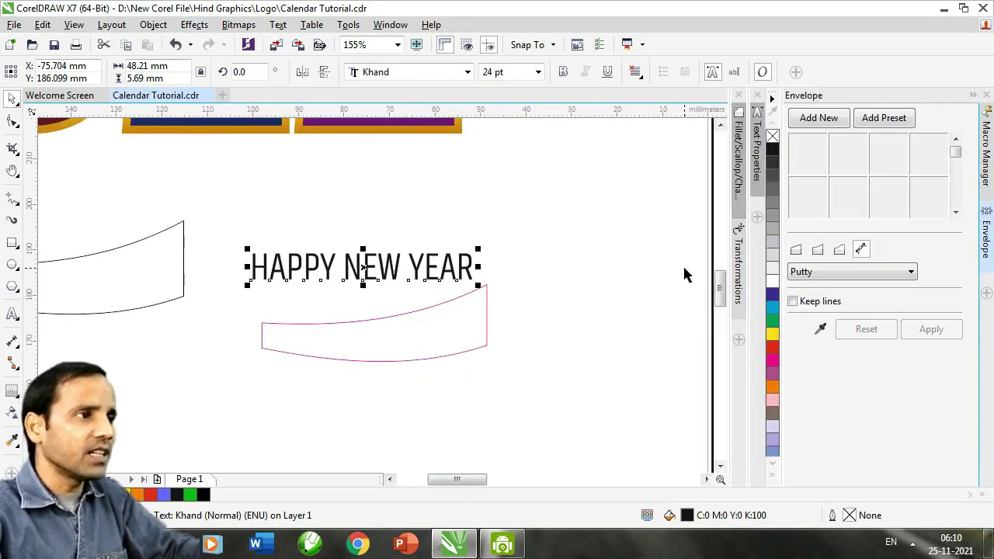
click(820, 328)
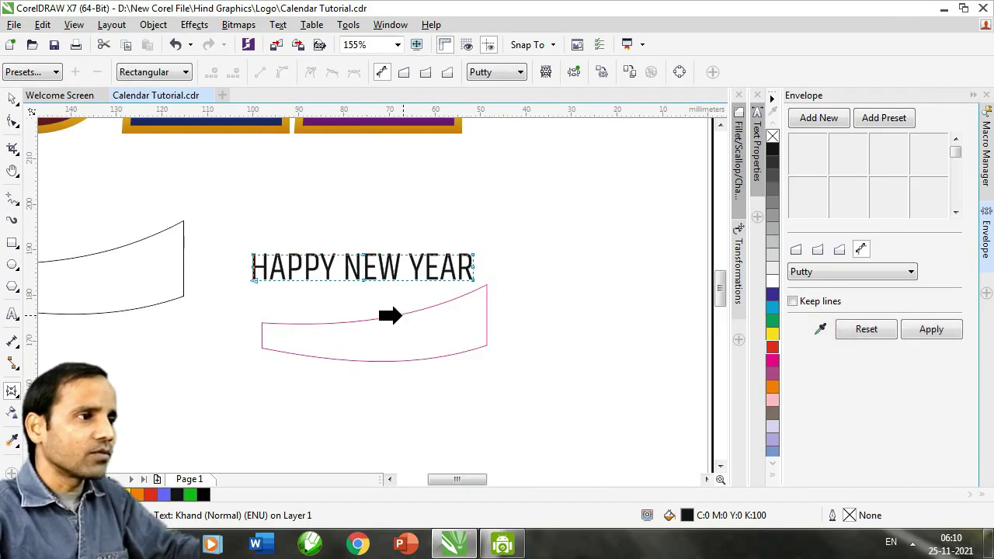
click(821, 328)
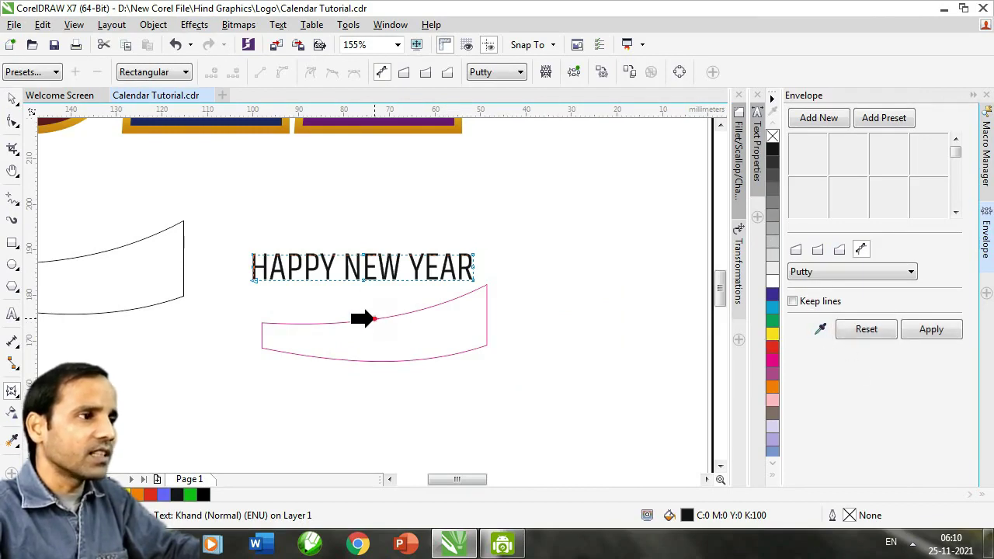
click(374, 318)
click(927, 332)
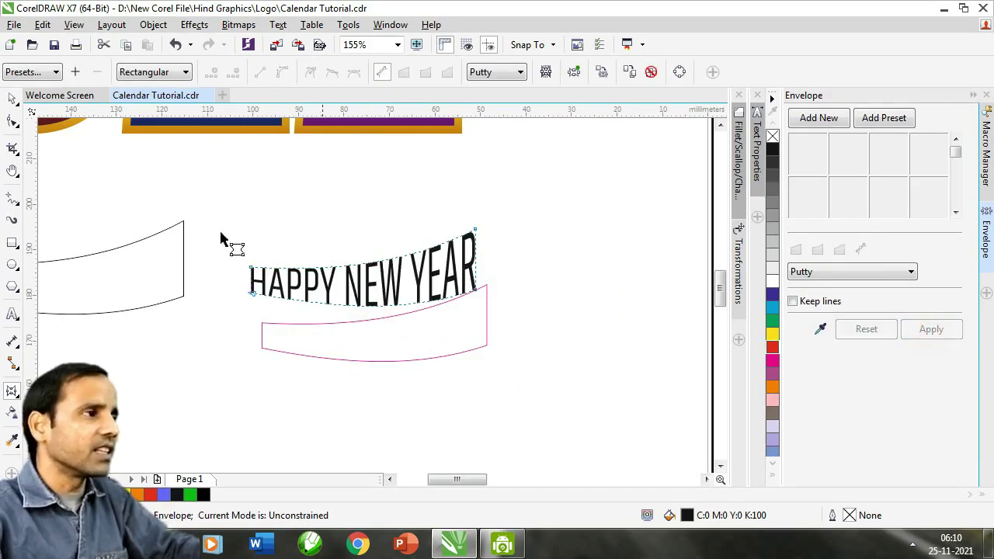
click(11, 100)
click(317, 219)
- Position the curved HAPPY NEW YEAR text within the blue area between the ribbon strands, and delete the blue shape behind it
drag(426, 268, 477, 320)
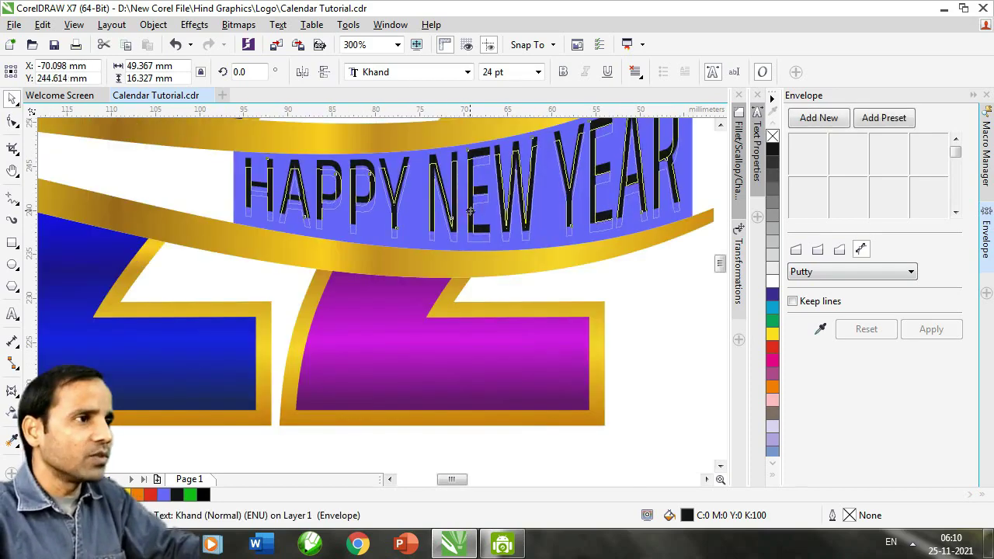
drag(478, 212, 478, 221)
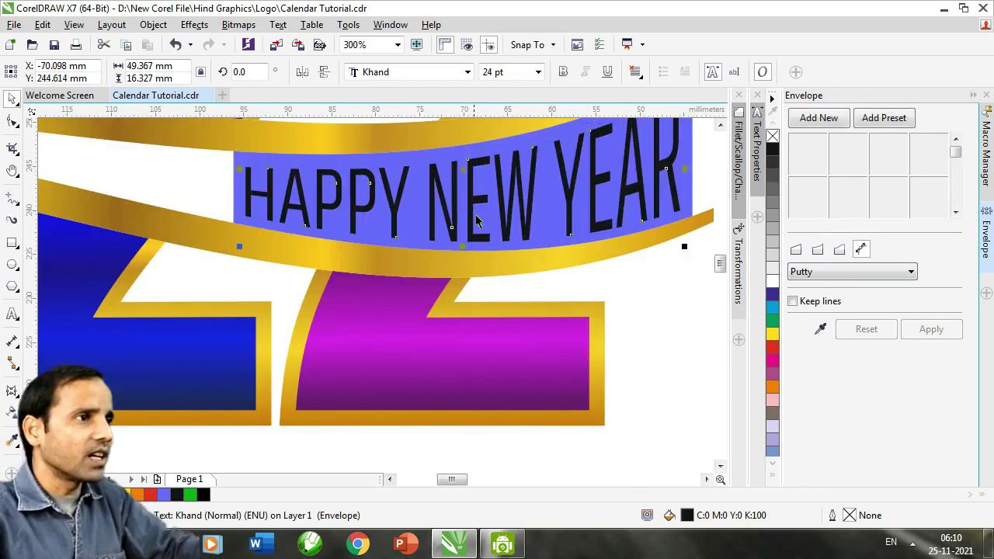
click(313, 171)
key(Delete)
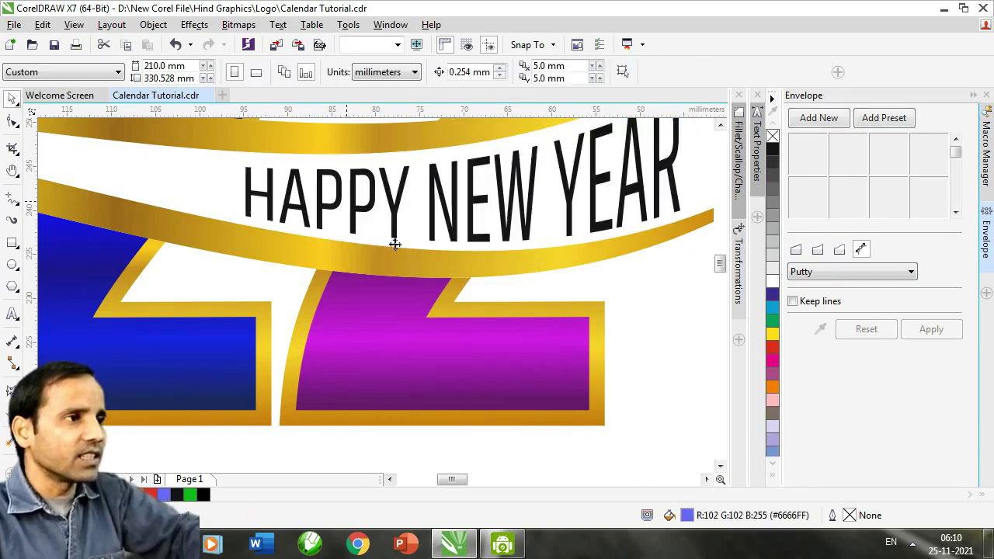
- Fill the HAPPY NEW YEAR text with yellow, collapse the Envelope settings and clear the selection
key(h)
scroll(483, 290, down, 2)
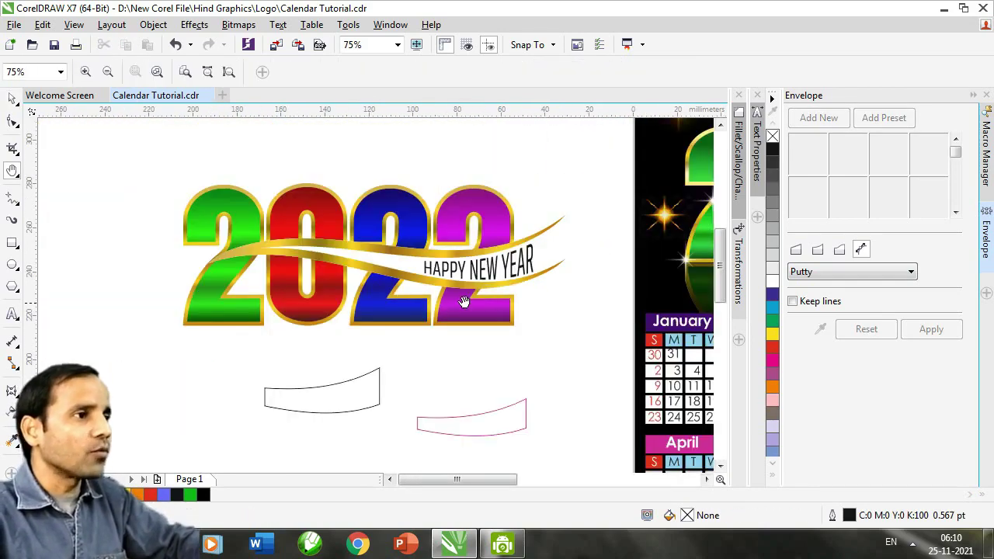
key(space)
click(471, 272)
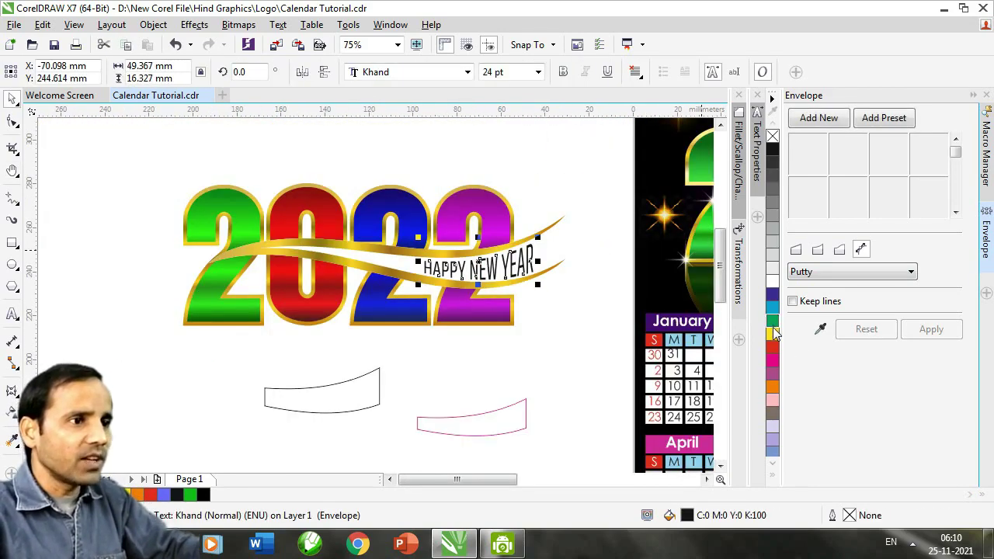
click(772, 334)
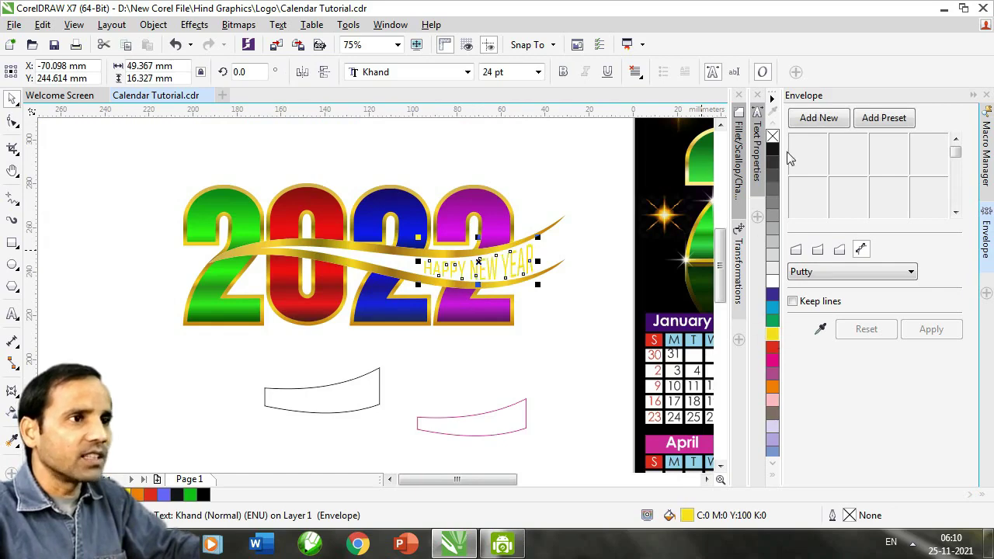
click(972, 96)
click(645, 355)
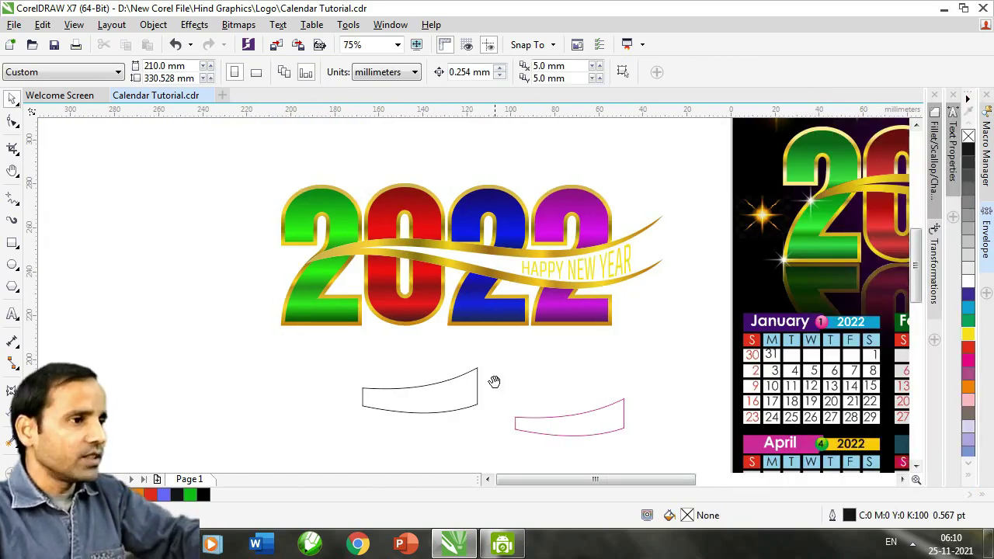
- Delete the two leftover curved outline shapes below the 2022 heading
drag(494, 381, 444, 292)
drag(269, 268, 587, 385)
key(Delete)
click(500, 361)
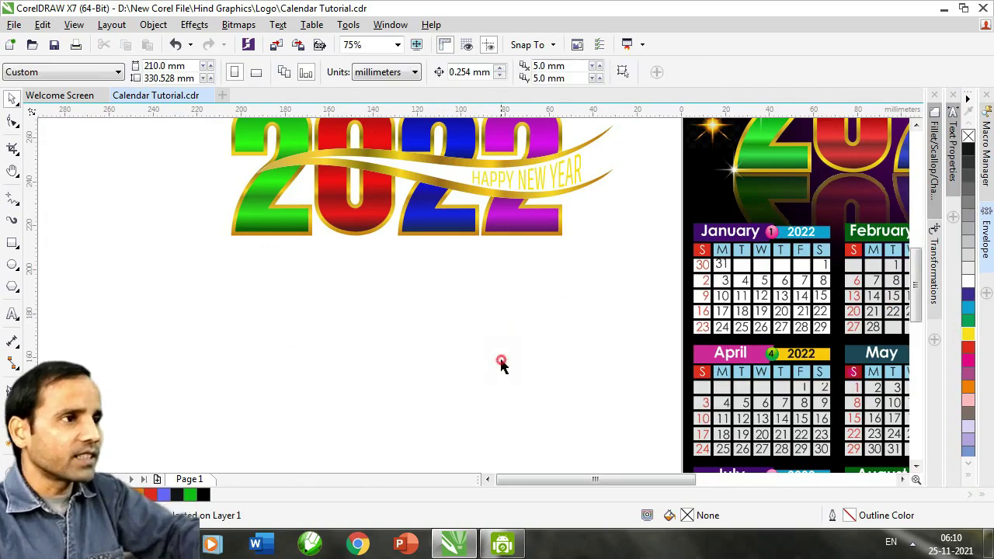
- Move the whole sample calendar off the page to the empty area on its right side
scroll(495, 361, down, 1)
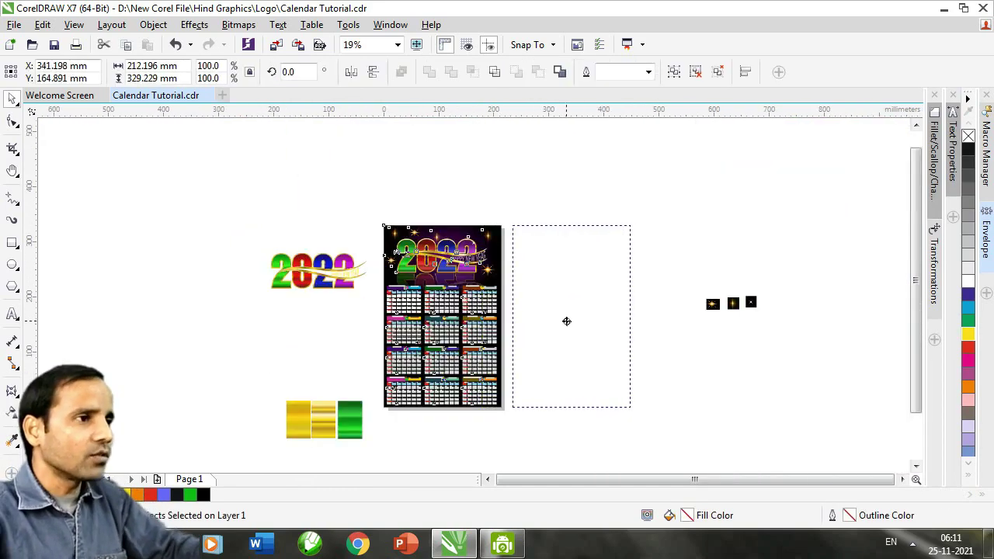
drag(566, 321, 571, 322)
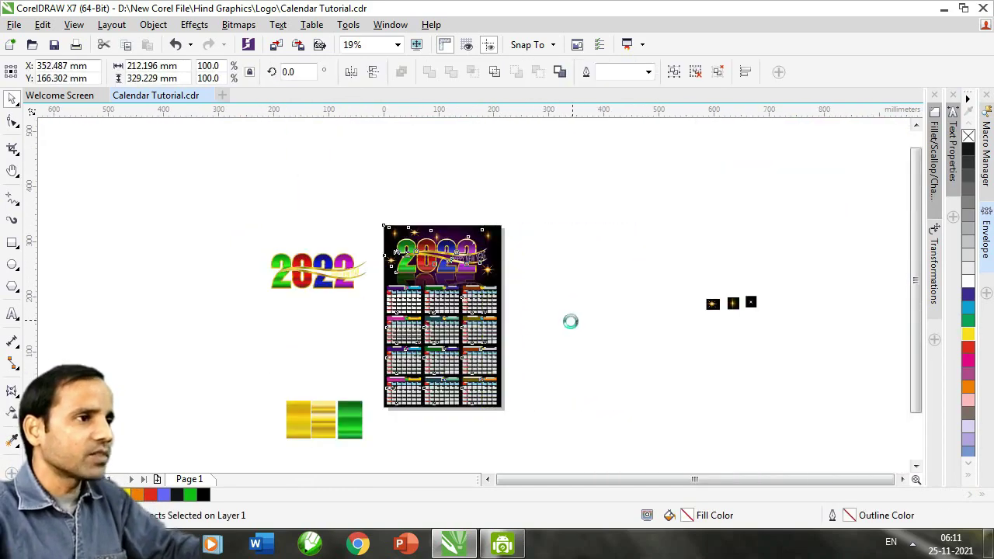
click(359, 335)
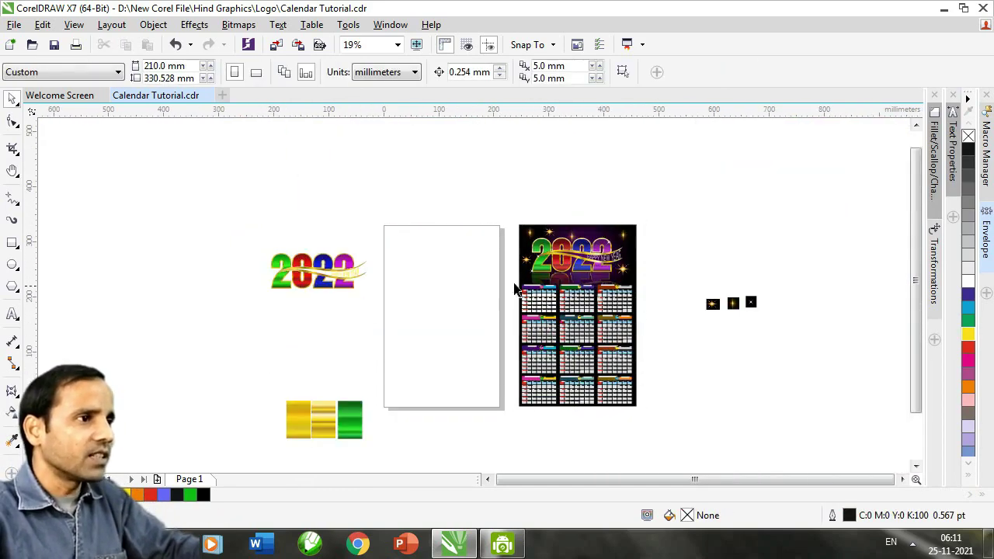
- Copy the sample calendar's purple-to-black gradient background rectangle and centre the copy on the blank page
click(514, 289)
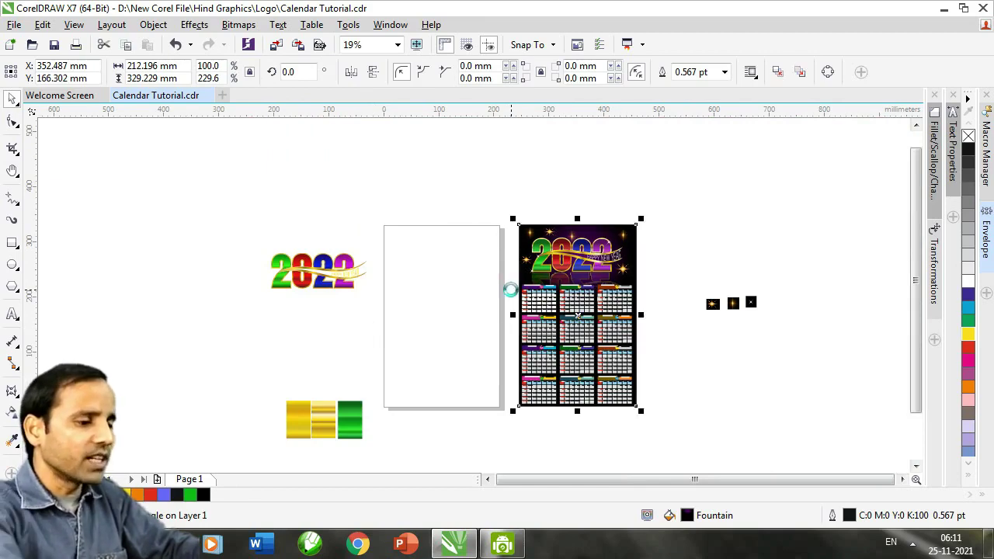
click(502, 295)
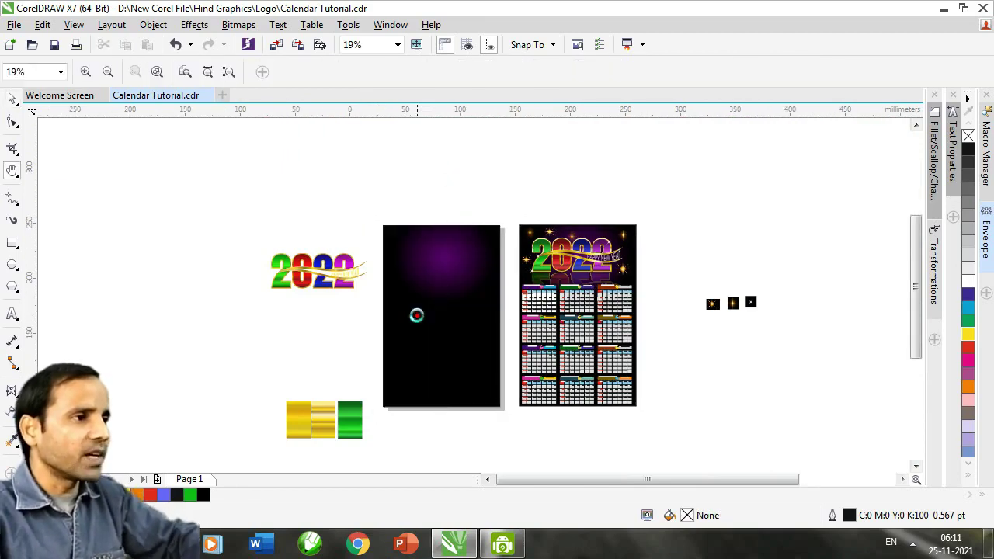
scroll(420, 314, up, 2)
click(467, 353)
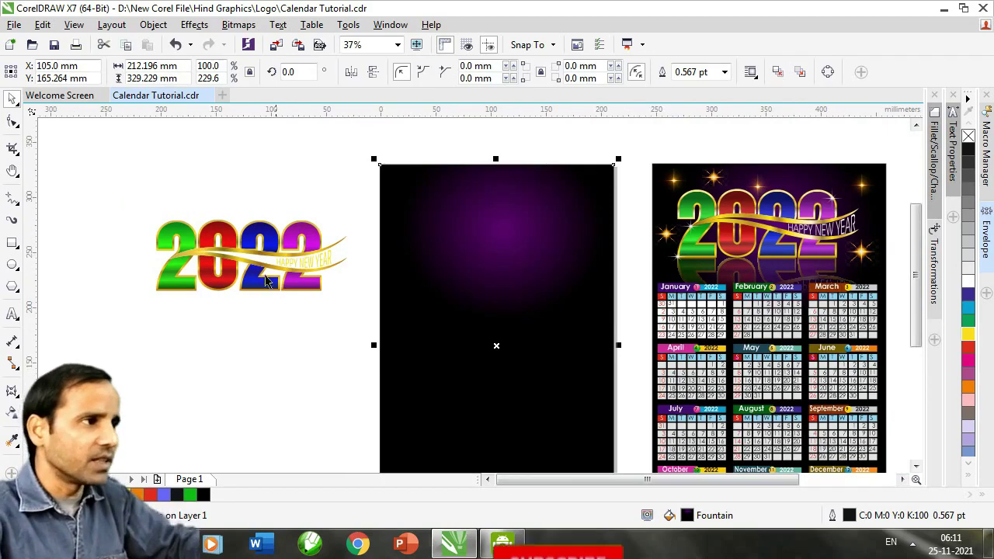
- Move the complete 2022 heading with ribbon and text onto the purple area of the page background
drag(88, 188, 366, 293)
mouse_move(254, 235)
mouse_down()
mouse_move(503, 233)
mouse_move(497, 242)
mouse_up()
key(h)
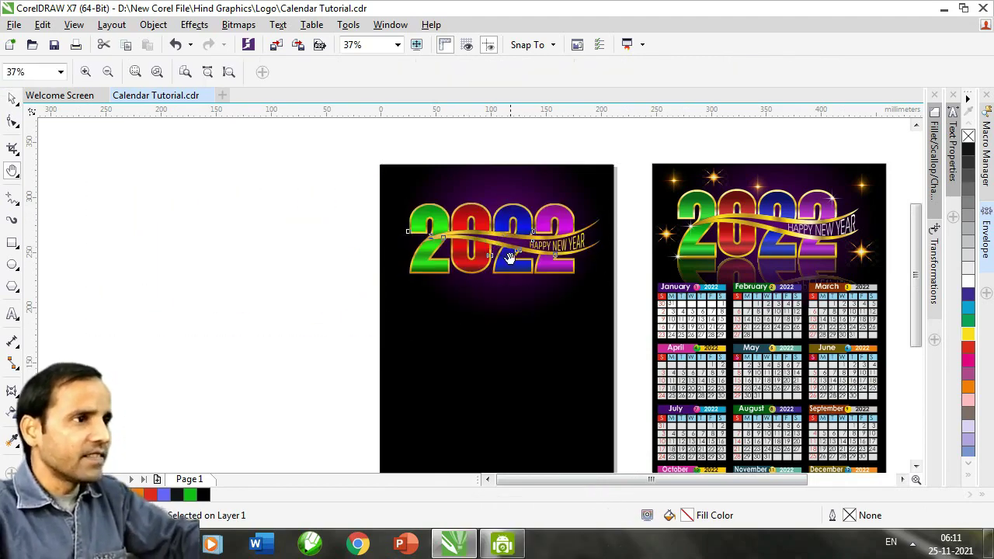
scroll(504, 259, up, 2)
drag(502, 271, 406, 322)
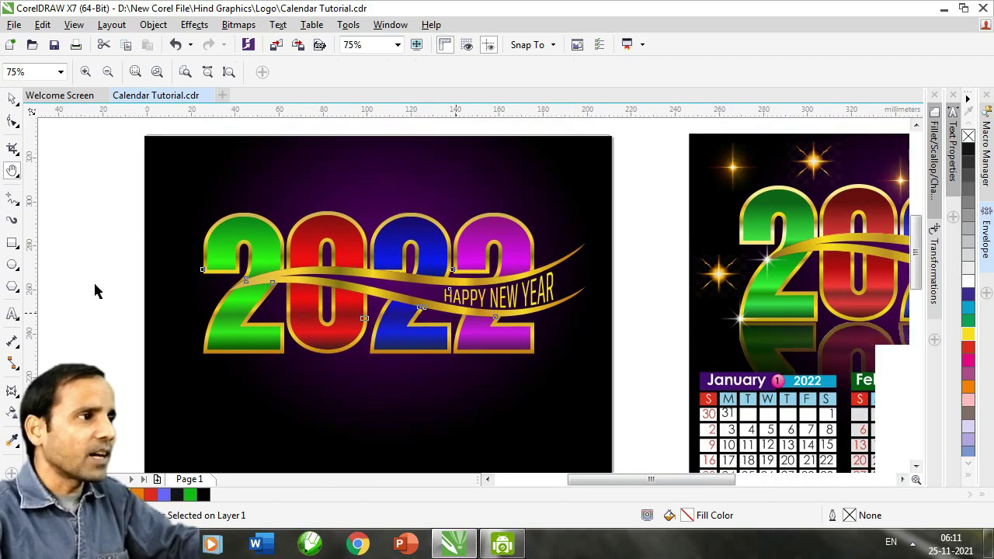
key(space)
click(82, 270)
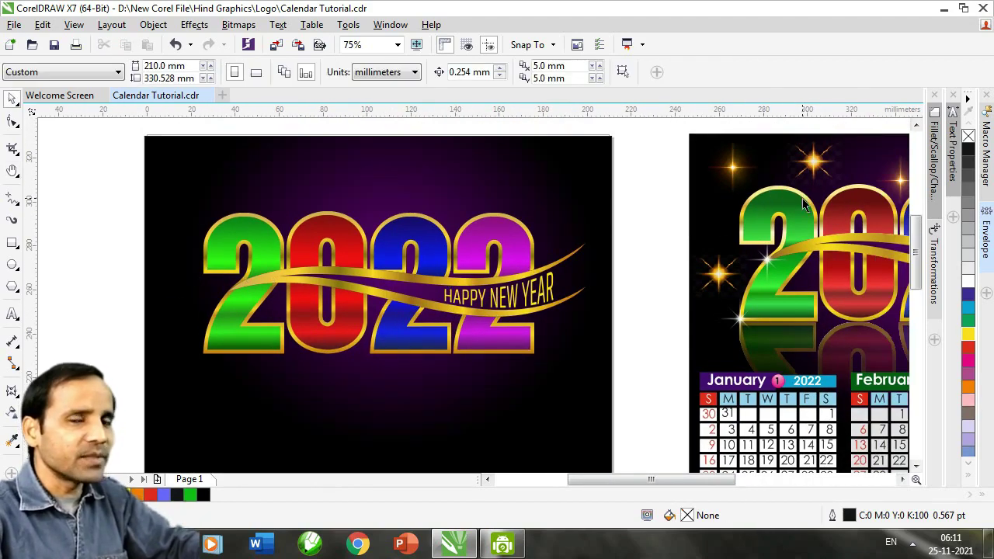
- Recolour the top gradient node of the green 2's golden outline to CMYK yellow 0, 0, 100, 0
scroll(236, 242, up, 2)
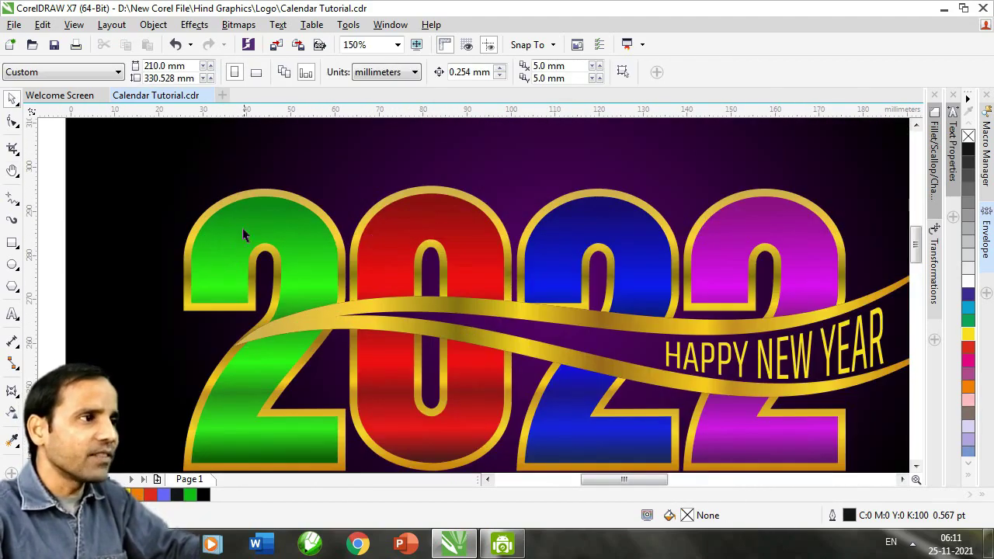
click(245, 194)
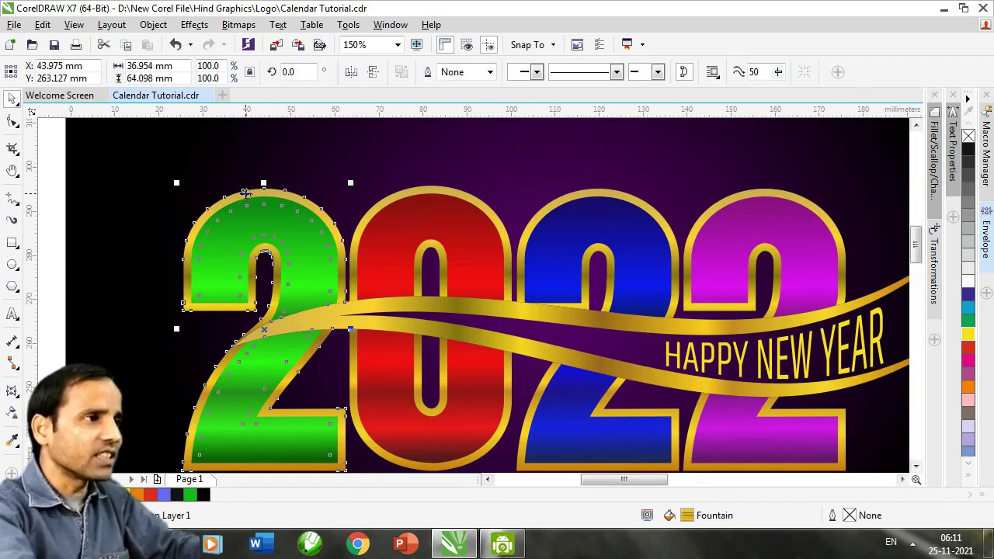
key(g)
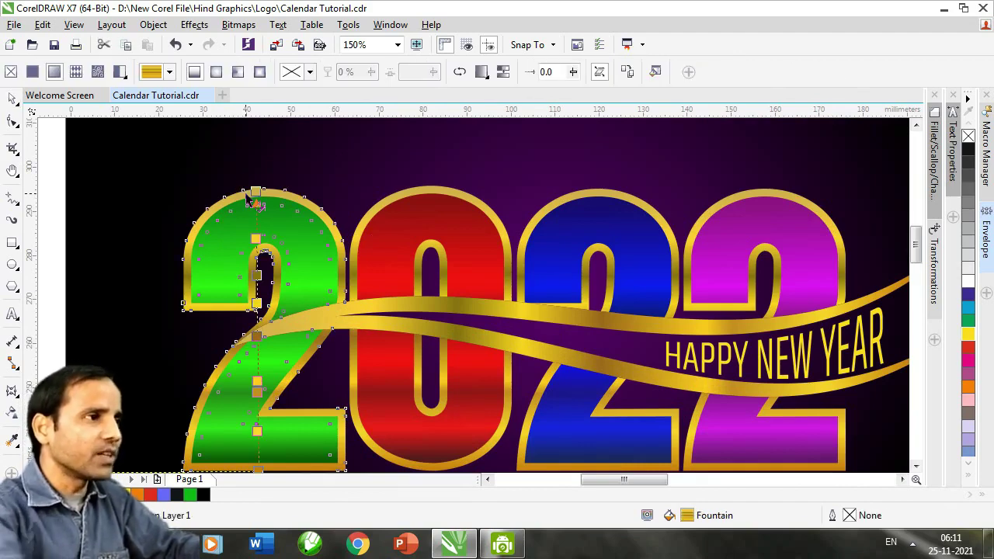
click(256, 191)
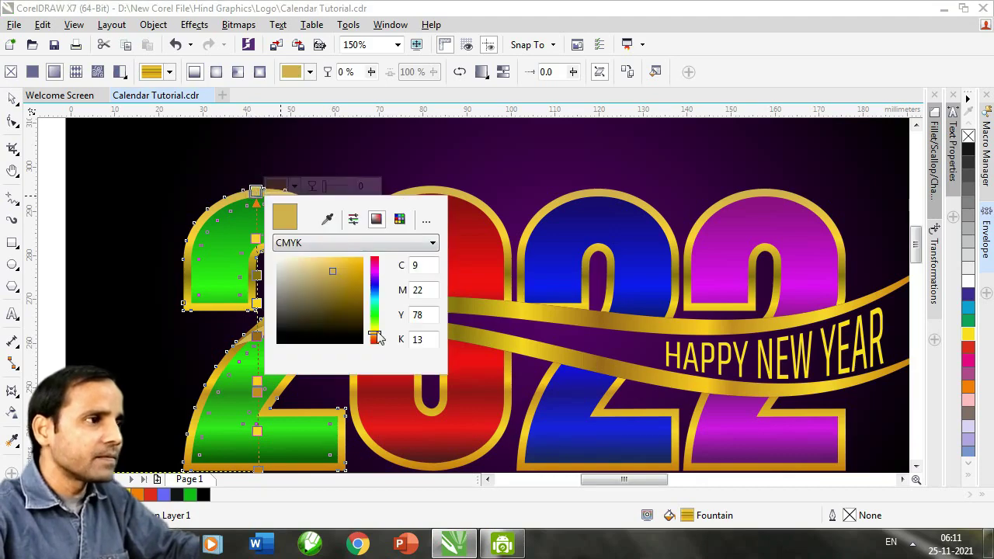
click(375, 329)
drag(432, 315, 386, 339)
text(100)
drag(431, 264, 301, 219)
text(0)
key(Tab)
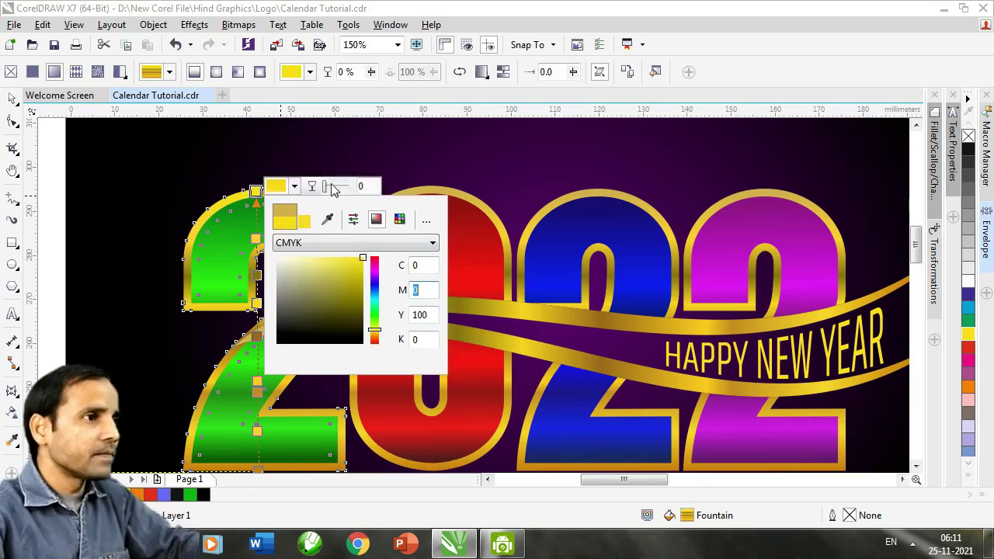
key(Return)
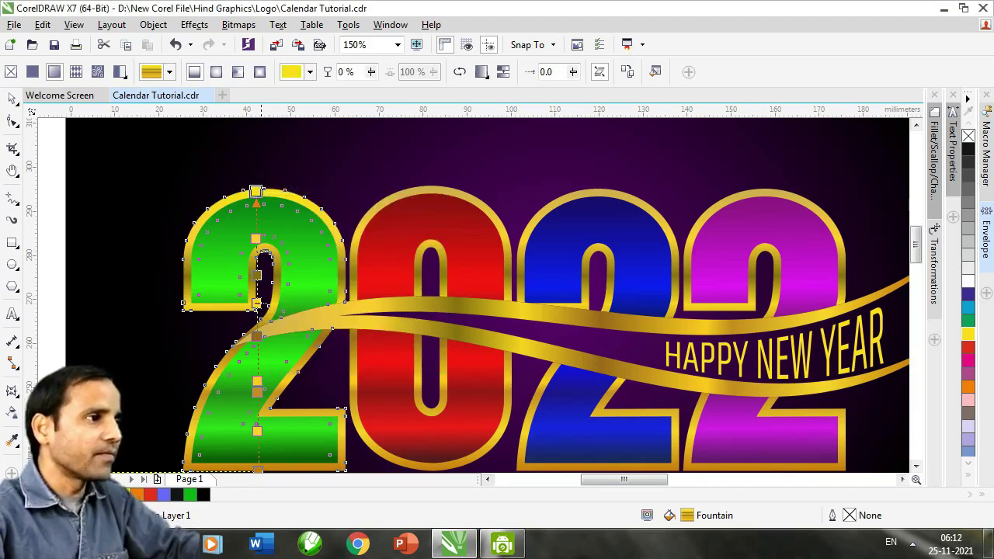
- Examine the CMYK values of the outline gradient's yellow node at 60%, then clear the selection
click(257, 303)
click(288, 298)
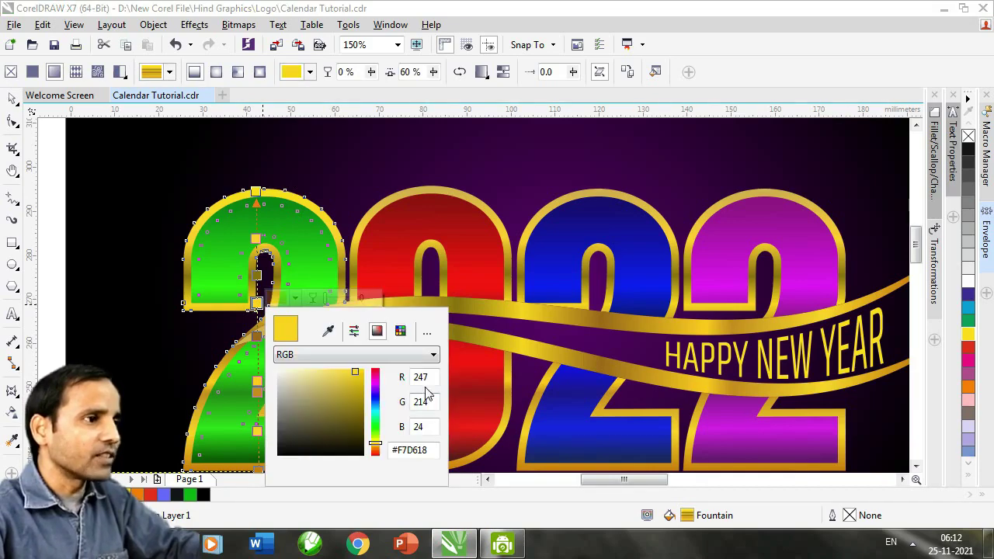
click(420, 355)
click(422, 370)
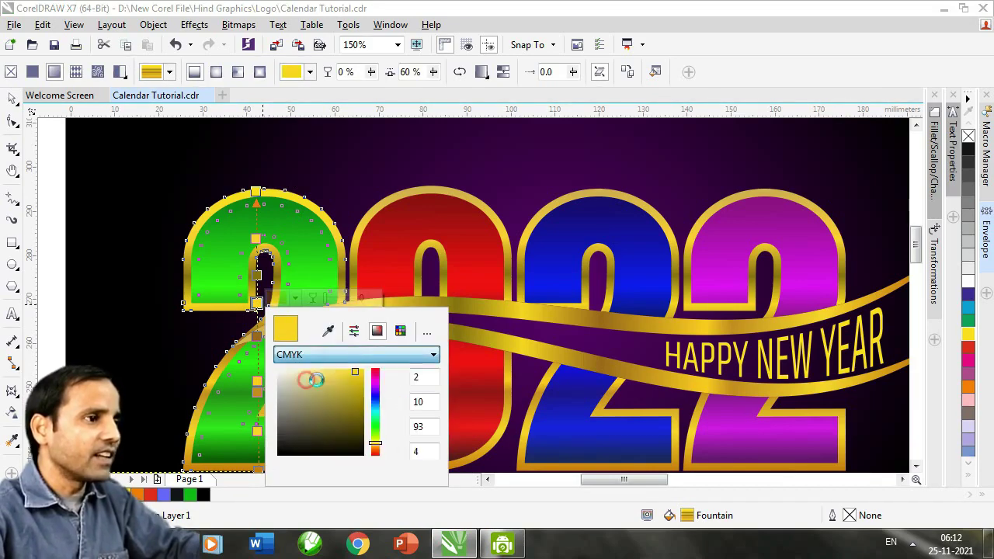
click(422, 375)
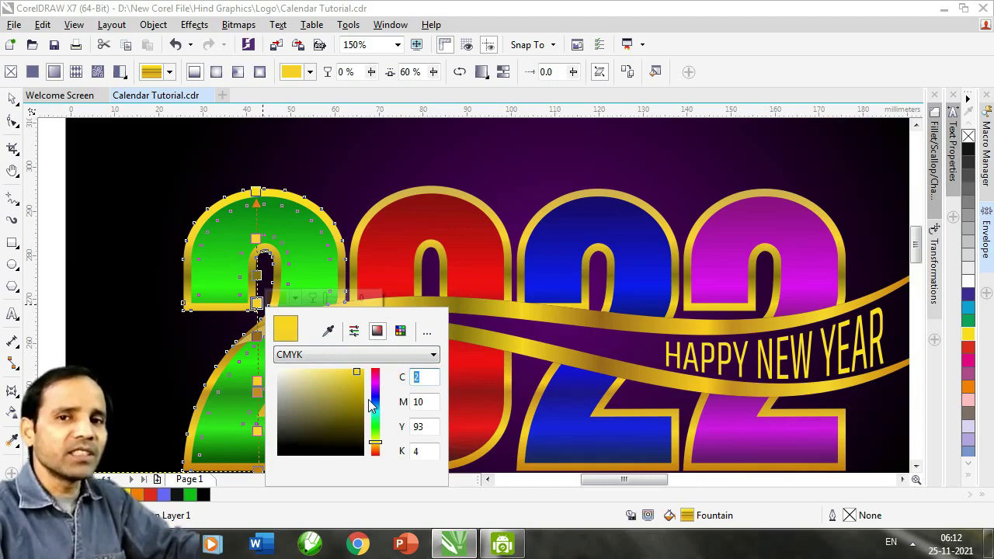
key(Escape)
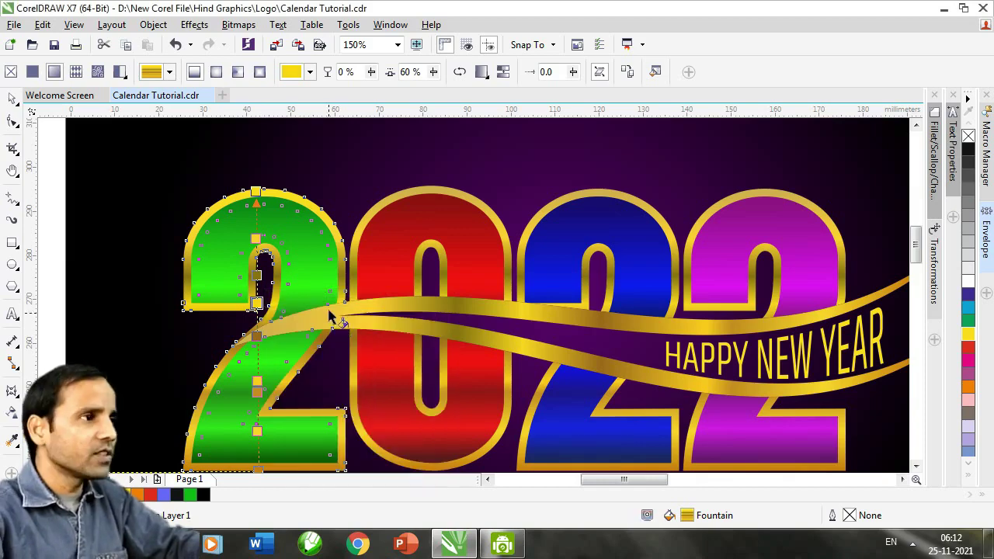
key(space)
click(52, 280)
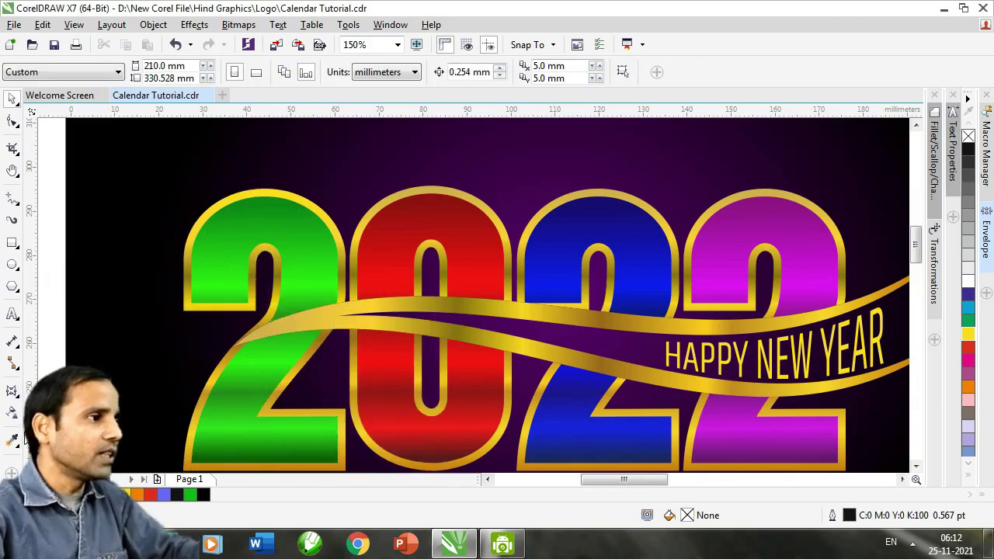
- Copy the green 2's outline gradient onto the golden outlines of the other digits with the Attributes Eyedropper
click(12, 441)
click(240, 193)
key(shift)
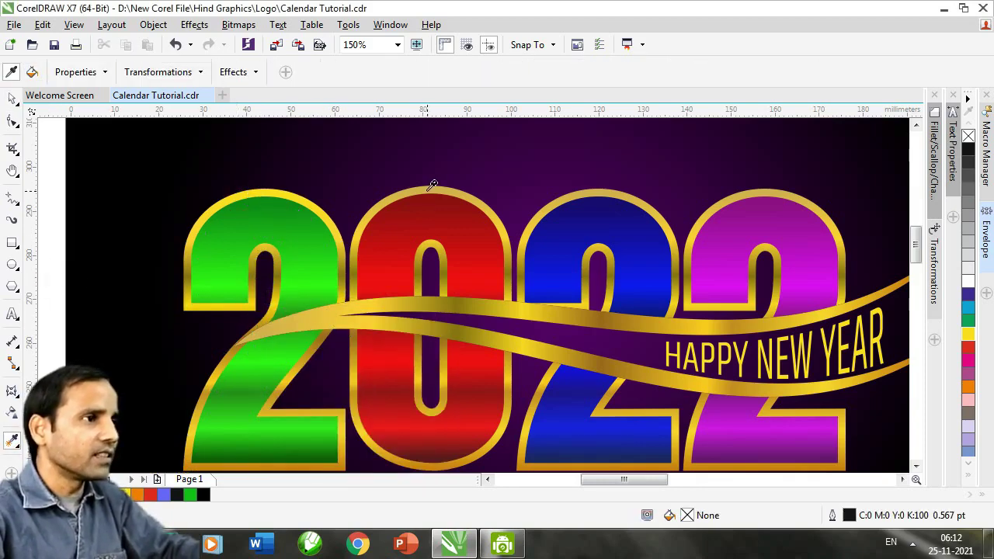
- Group the entire 2022 heading and create a vertically mirrored copy directly beneath it
drag(127, 156, 709, 321)
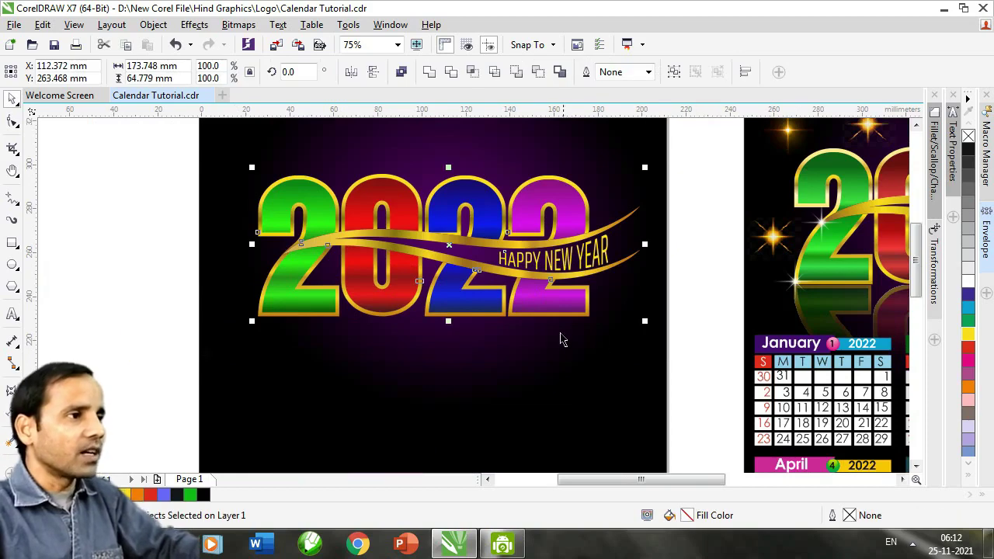
key(ctrl+g)
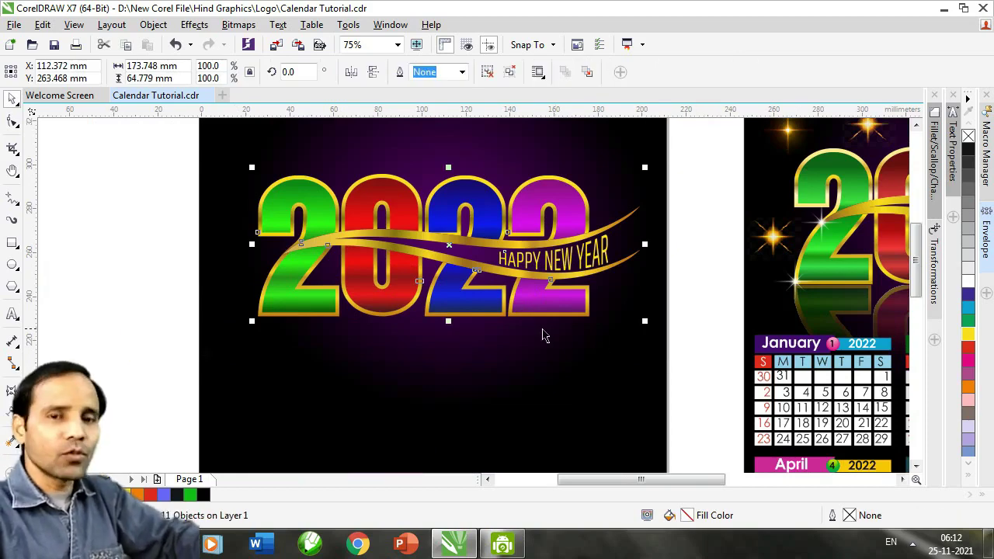
drag(448, 166, 450, 339)
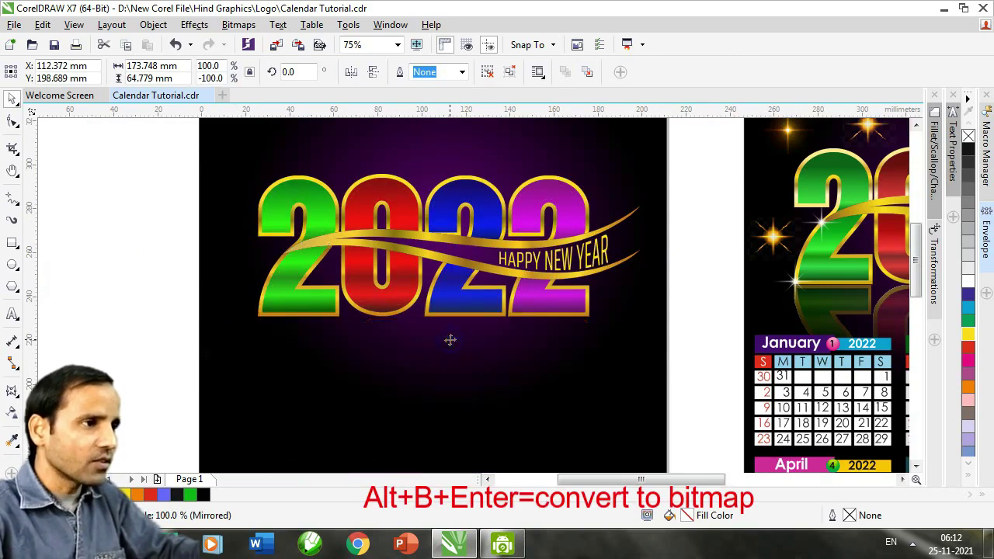
scroll(462, 315, down, 1)
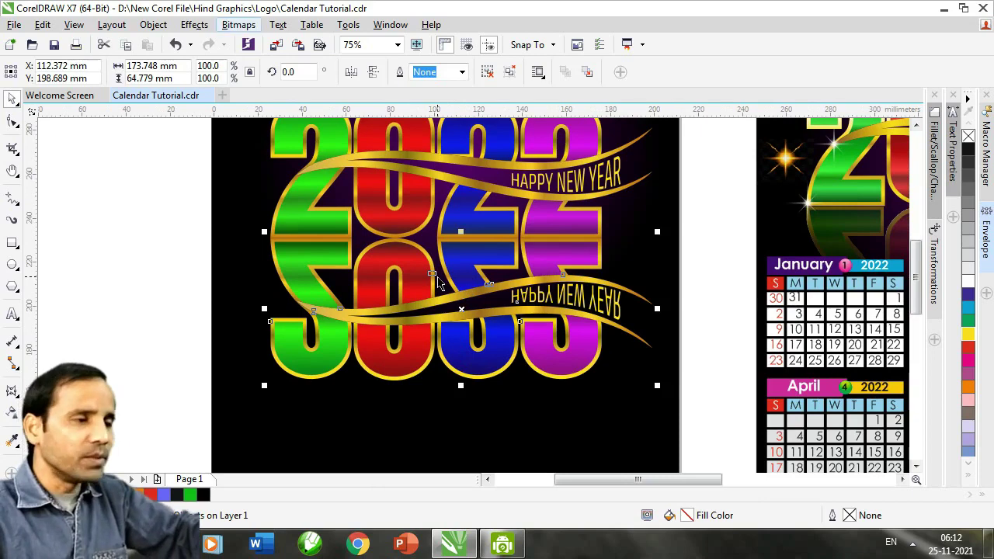
- Convert the mirrored heading to a 300 dpi RGB Color (24-bit) bitmap with anti-aliasing and a transparent background
key(alt+b)
key(Return)
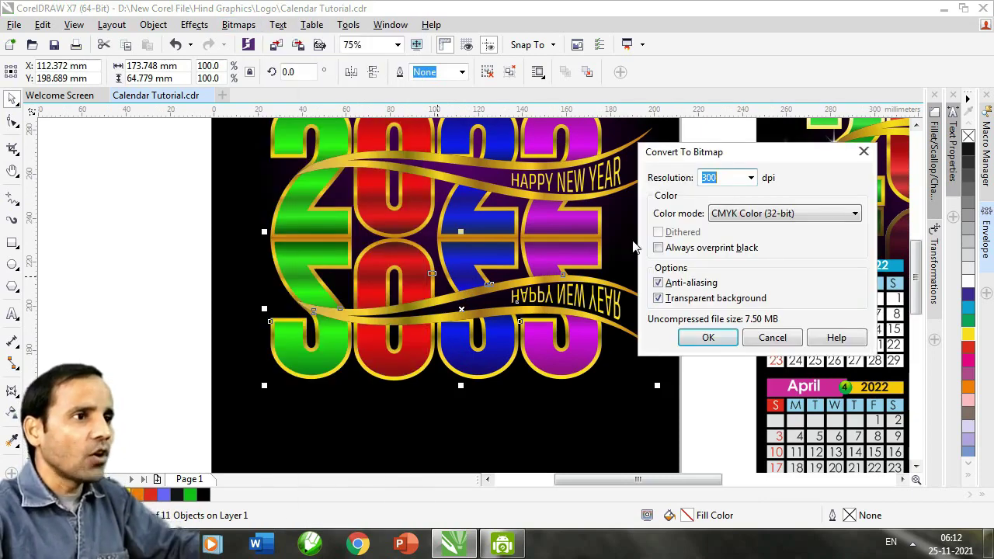
click(735, 217)
click(733, 276)
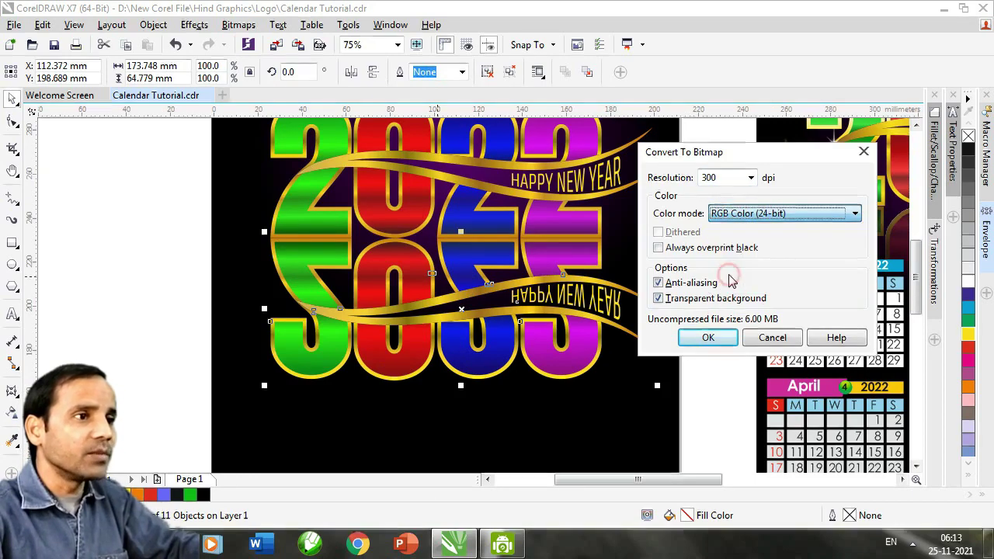
click(708, 337)
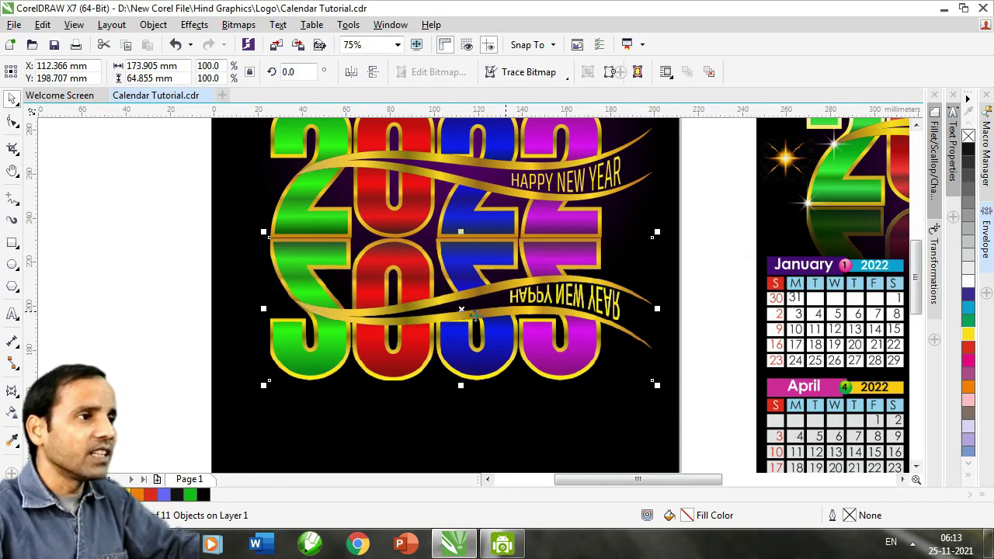
- Apply a vertical linear transparency to the mirrored bitmap so the reflection fades out downward to 100% transparency
click(12, 413)
mouse_move(478, 367)
mouse_down()
mouse_move(475, 244)
mouse_move(482, 380)
mouse_up()
key(ctrl+z)
drag(477, 247, 482, 173)
drag(482, 379, 482, 325)
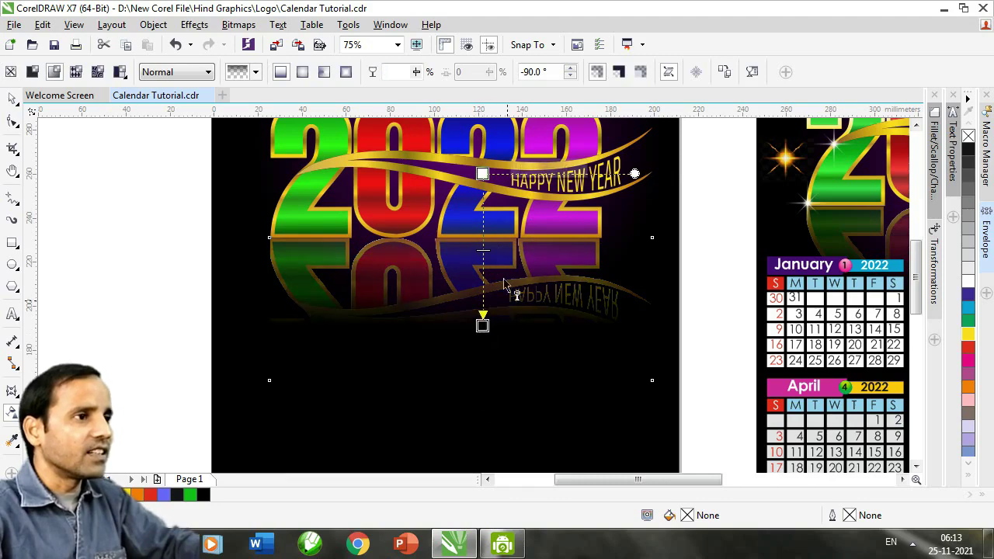
drag(483, 174, 482, 149)
click(482, 325)
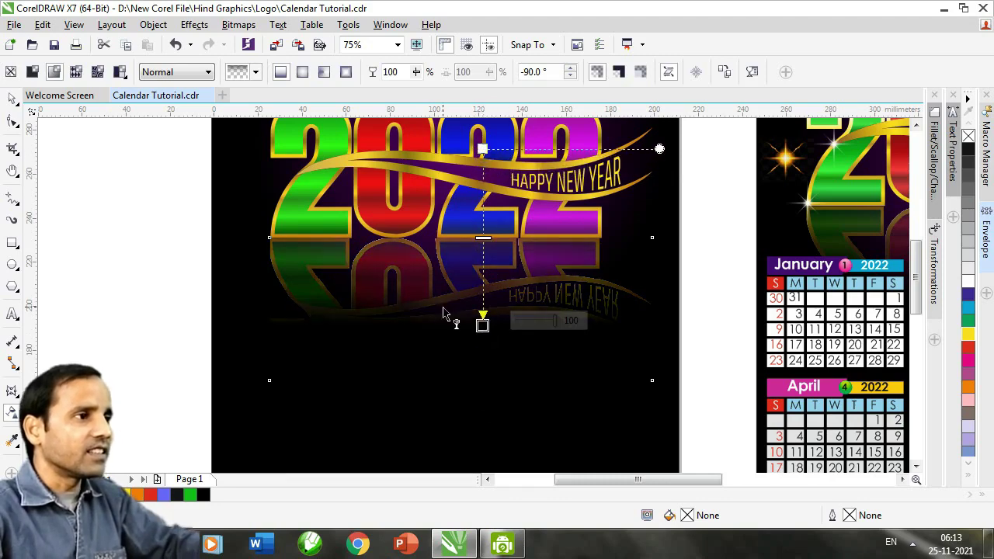
- Compare the finished 2022 heading and its reflection with the sample calendar, examining the sparkles placed around the sample's heading
scroll(442, 314, down, 1)
key(space)
click(244, 284)
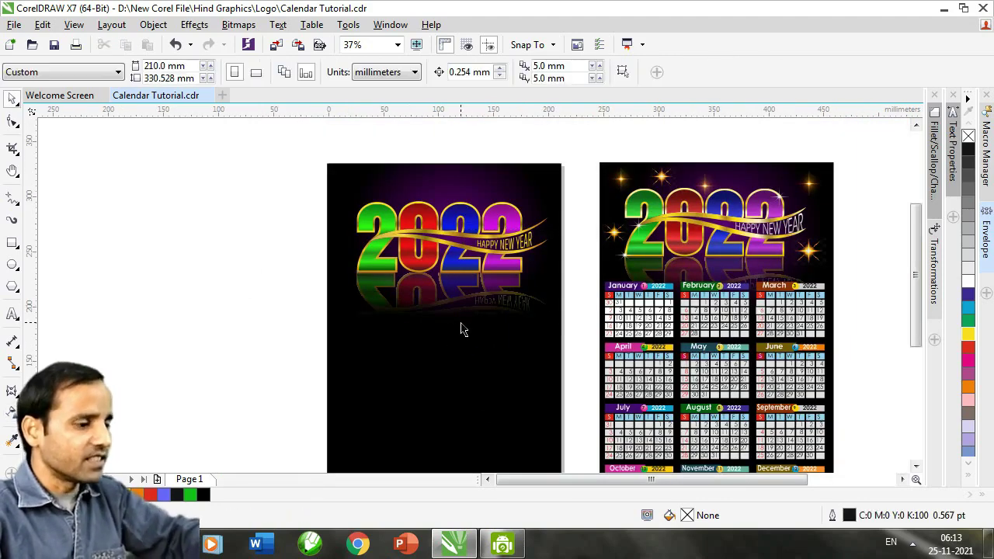
key(h)
drag(482, 288, 428, 320)
drag(571, 325, 370, 339)
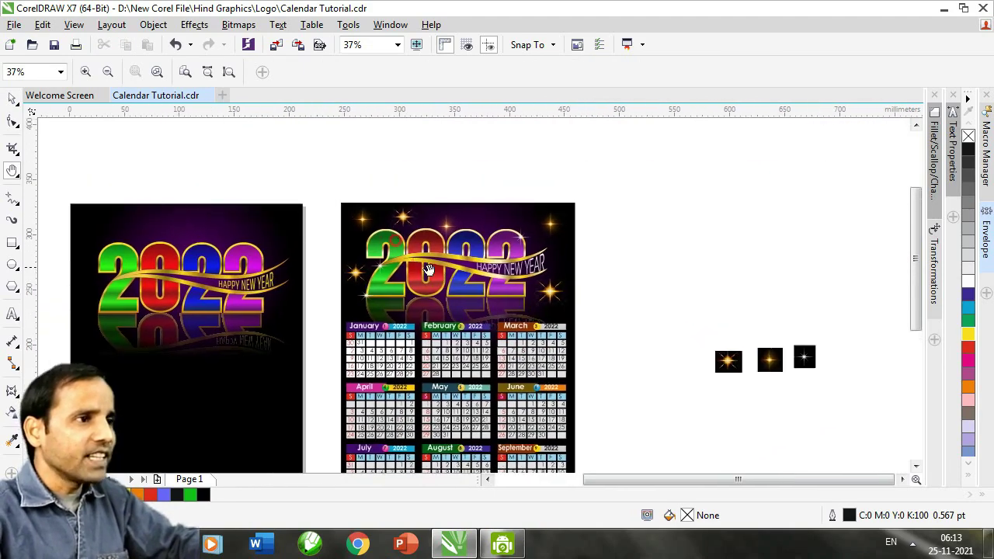
scroll(411, 229, up, 2)
drag(456, 255, 380, 215)
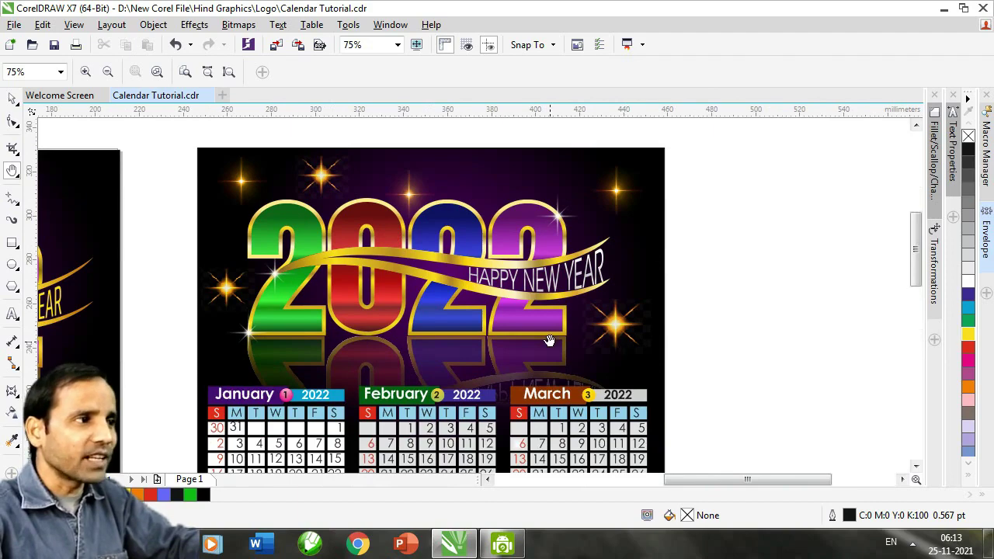
scroll(550, 339, down, 2)
drag(604, 390, 590, 313)
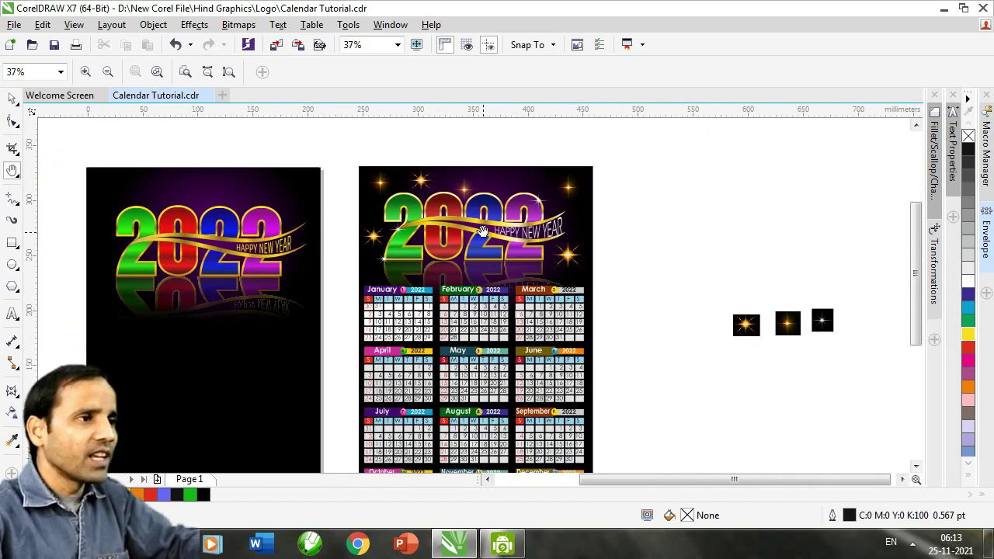
scroll(480, 230, up, 2)
drag(483, 229, 513, 301)
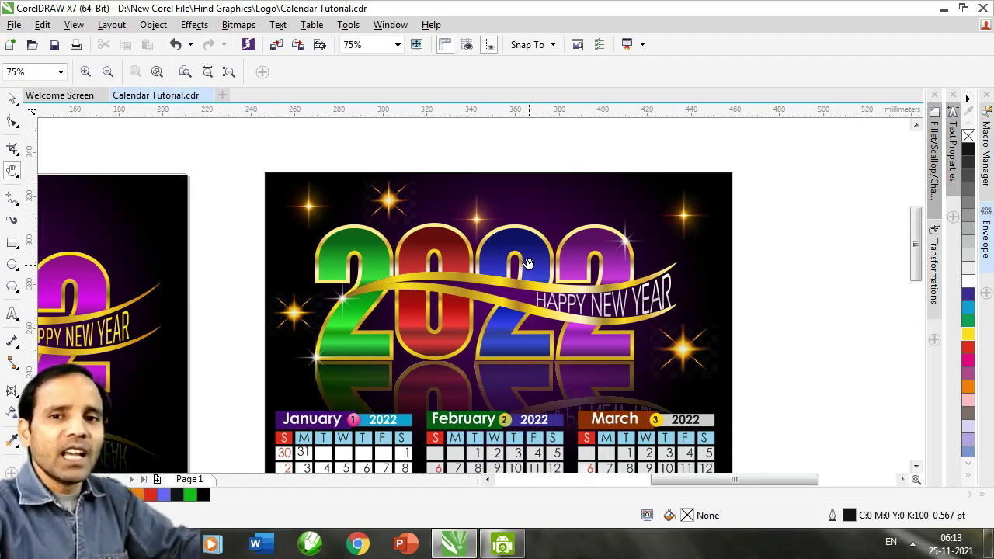
drag(724, 326, 295, 221)
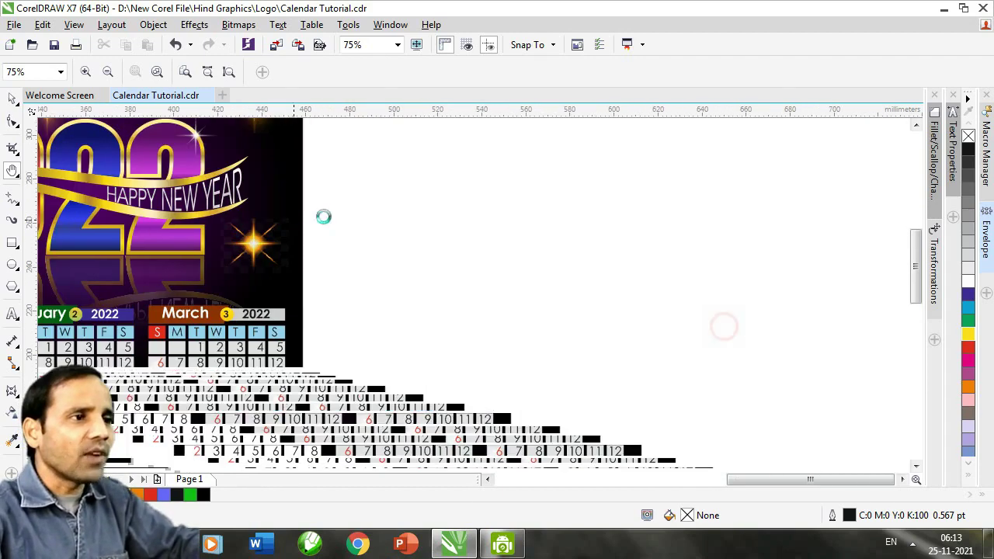
- Arrange the three sparkle images close together in a row and bring them just above the calendar page
drag(587, 350, 424, 347)
scroll(497, 271, up, 1)
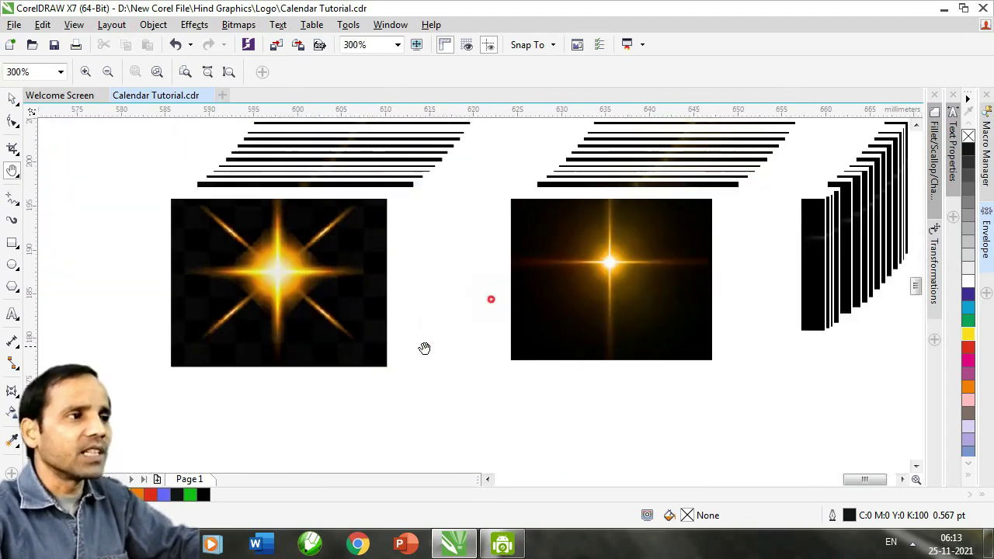
key(space)
drag(280, 310, 339, 305)
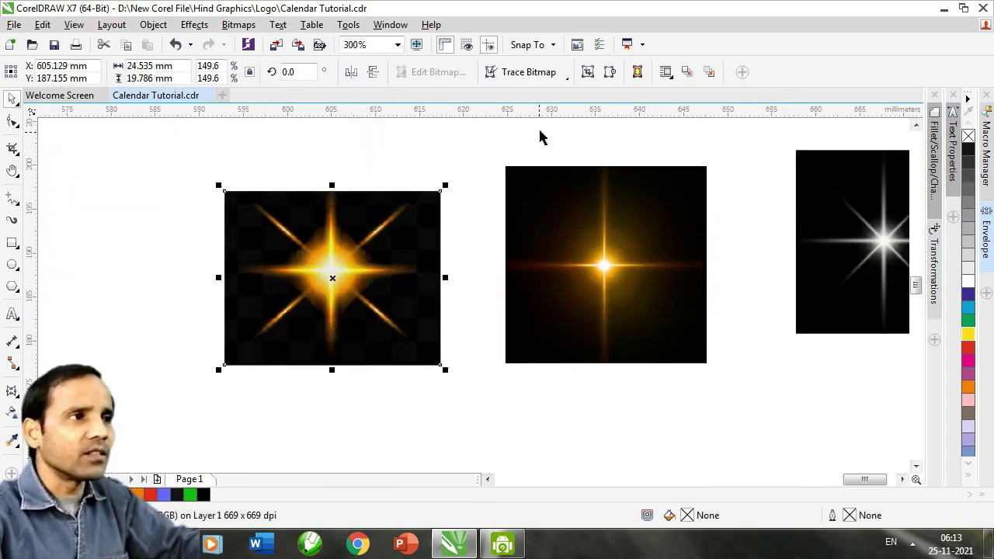
drag(351, 269, 276, 274)
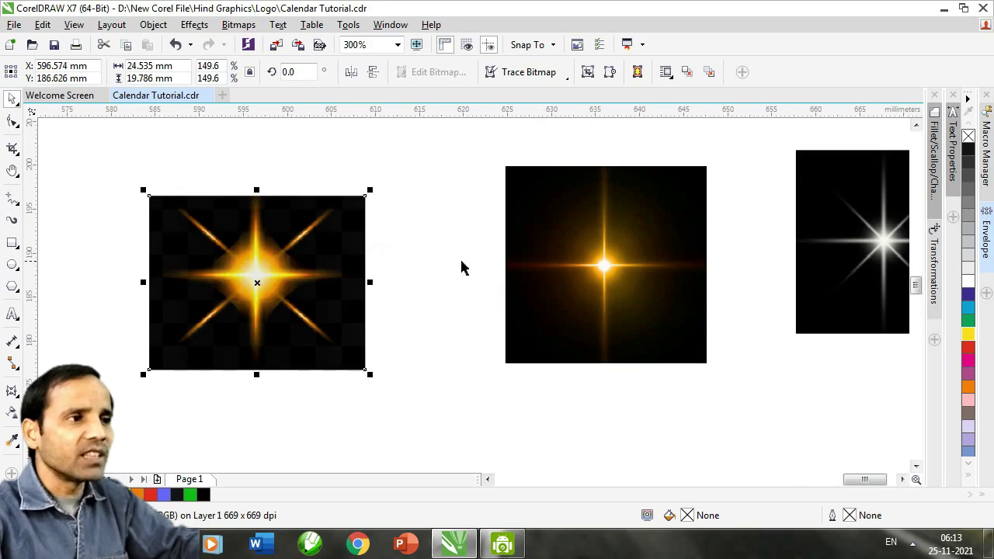
drag(620, 266, 543, 259)
drag(824, 262, 695, 274)
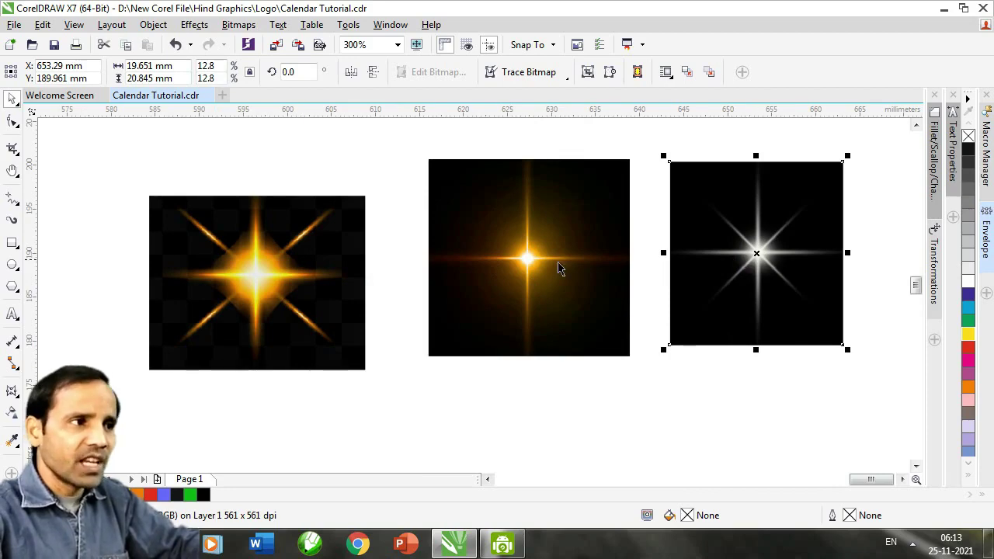
scroll(416, 289, down, 2)
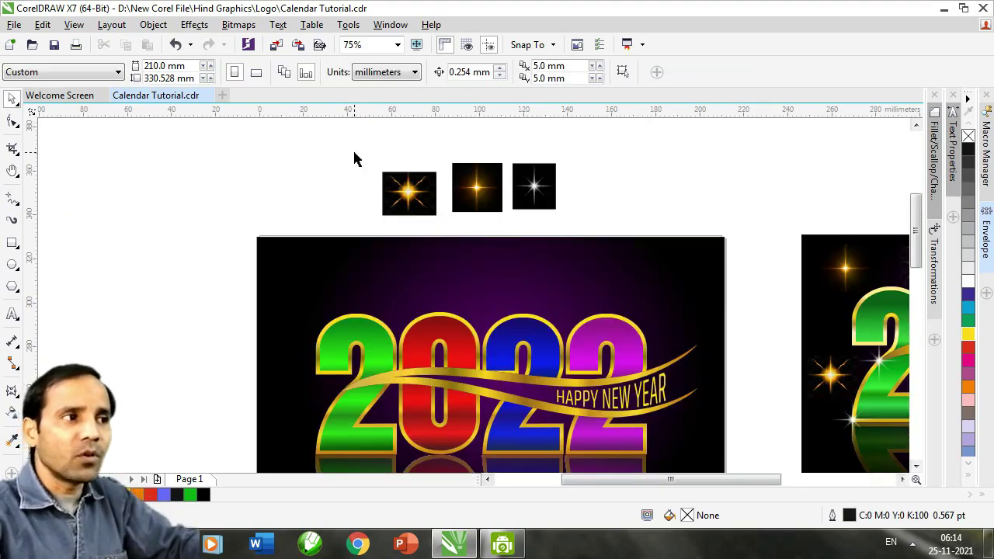
- Set the transparency merge mode of the golden eight-pointed sparkle image to Screen
drag(353, 158, 456, 244)
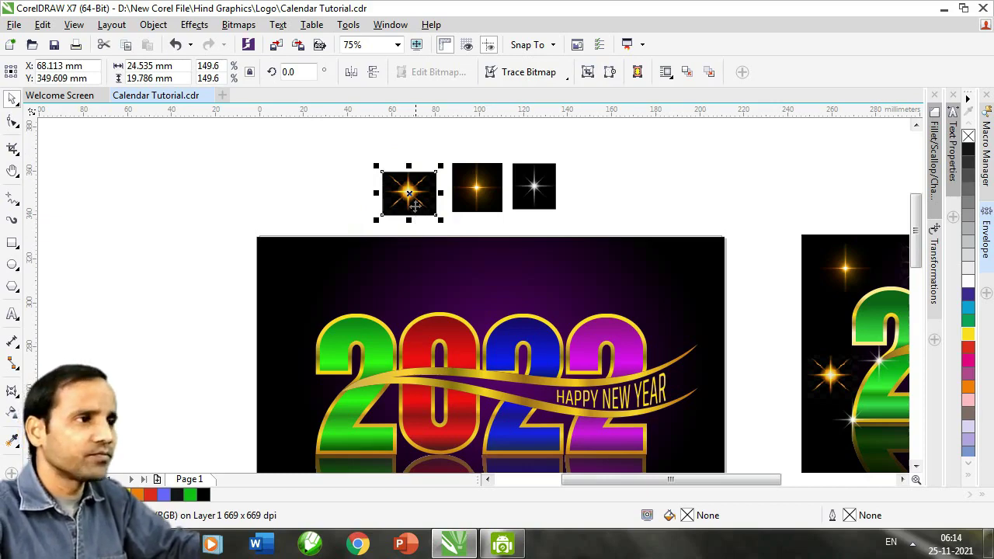
drag(408, 191, 384, 204)
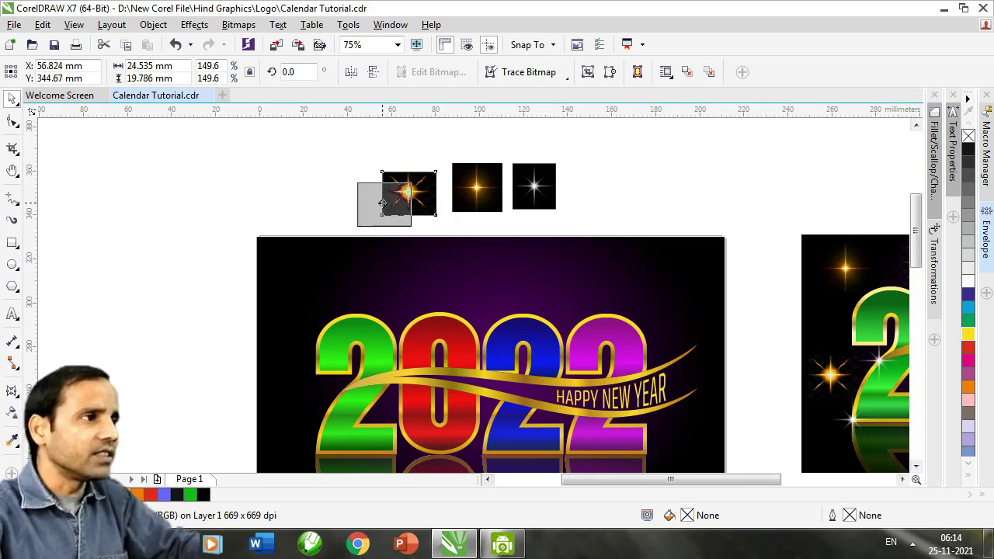
click(11, 413)
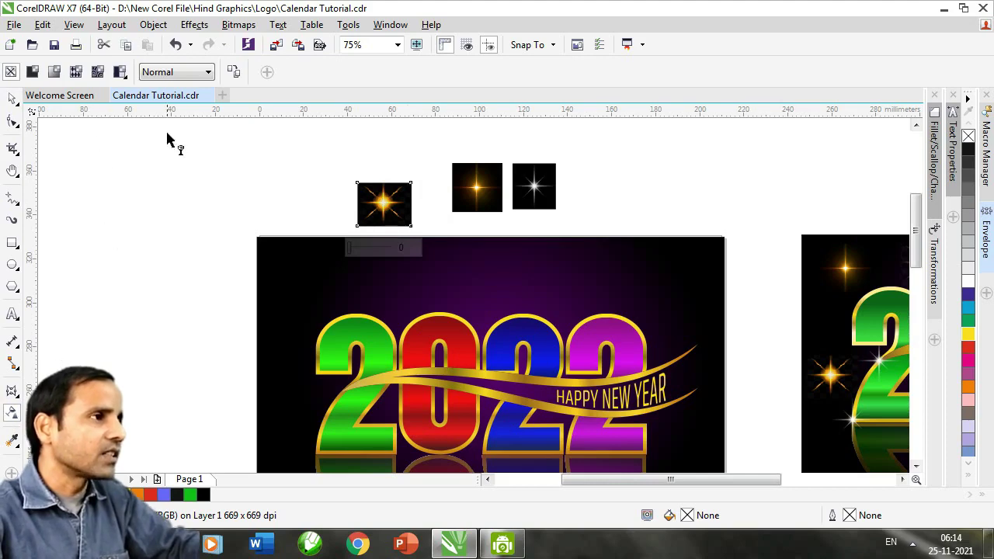
click(180, 76)
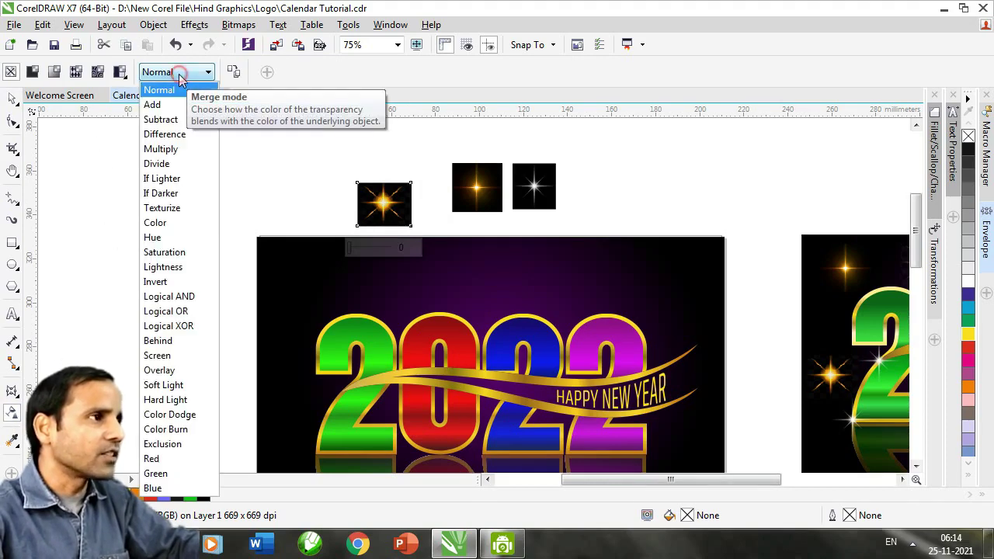
click(177, 359)
key(space)
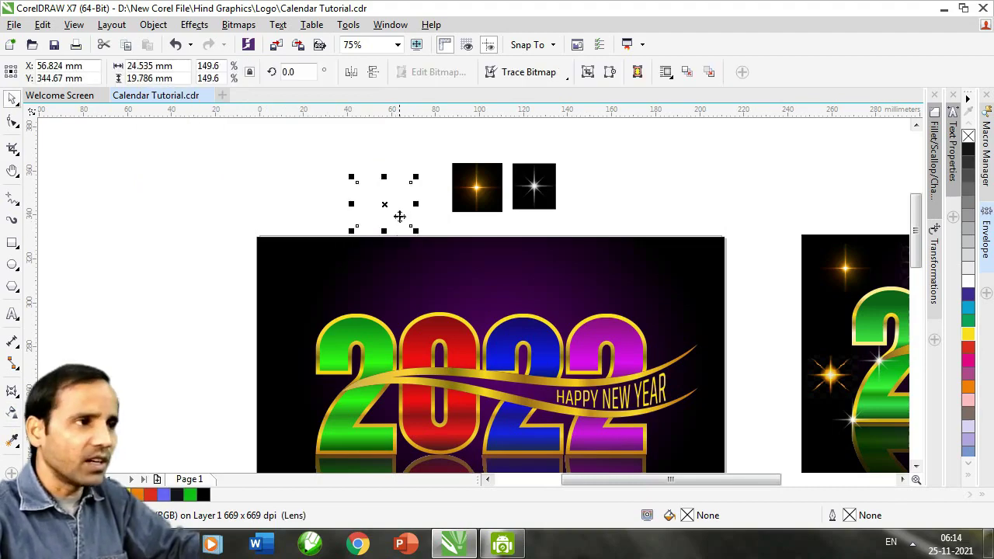
- Place the golden eight-pointed sparkle on the dark background, just above and left of the green 2
drag(386, 203, 332, 279)
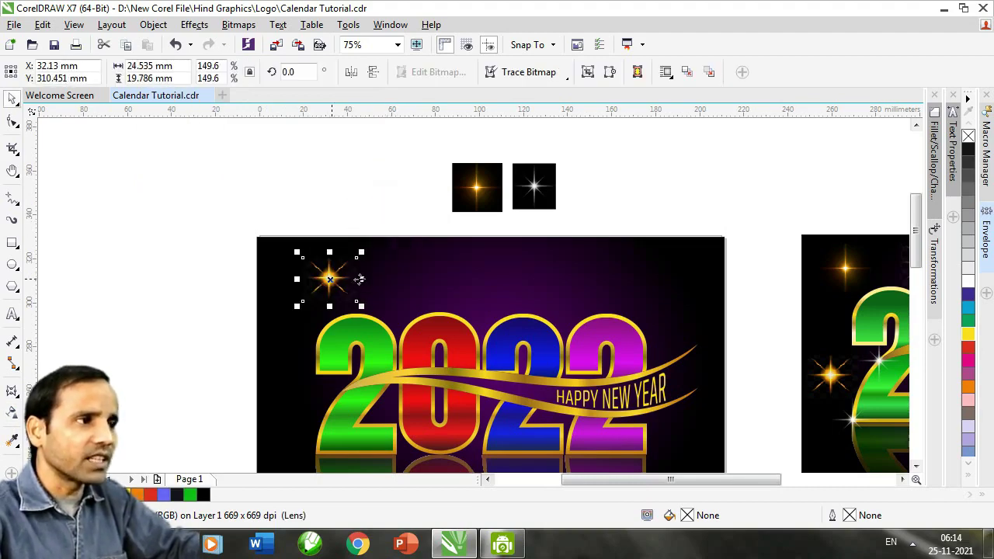
key(Escape)
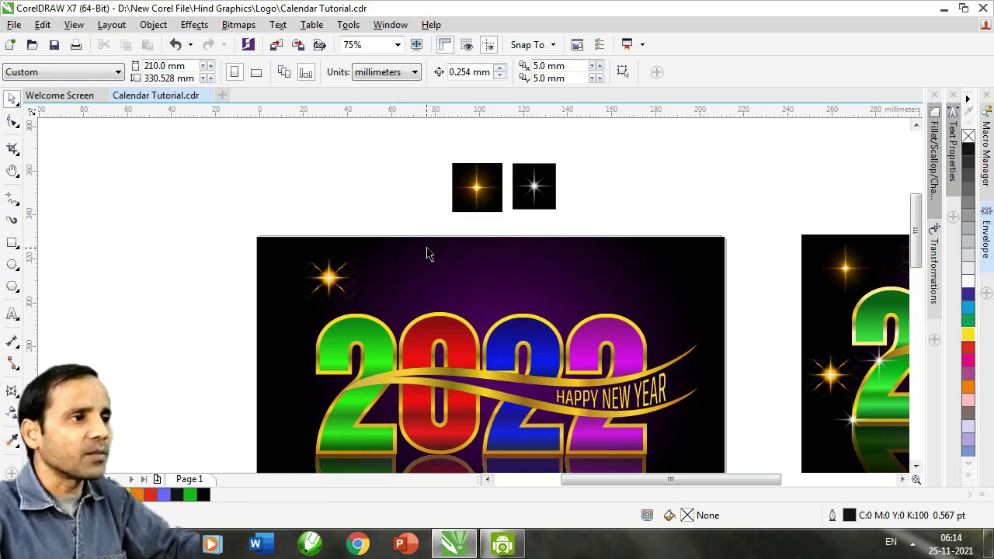
key(ctrl+z)
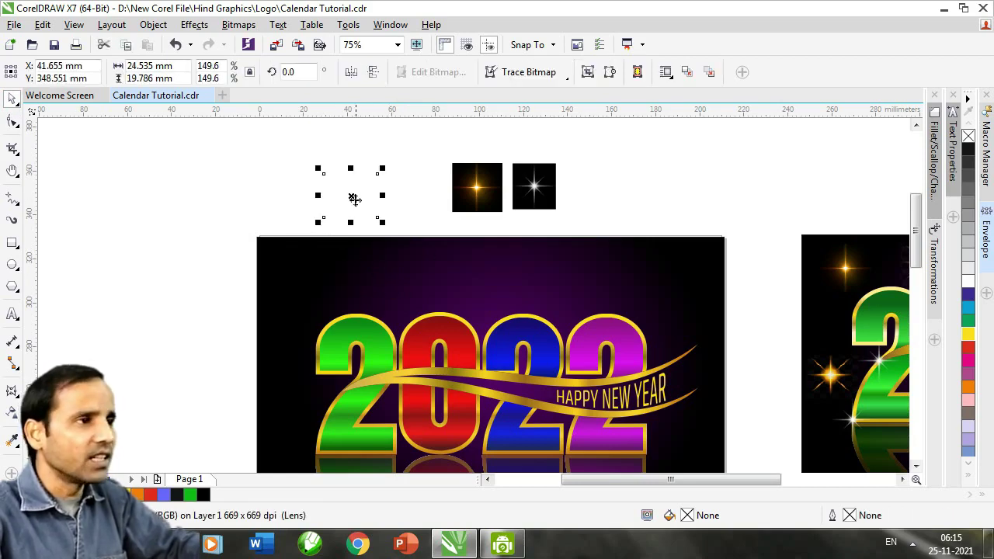
drag(354, 199, 311, 305)
key(Escape)
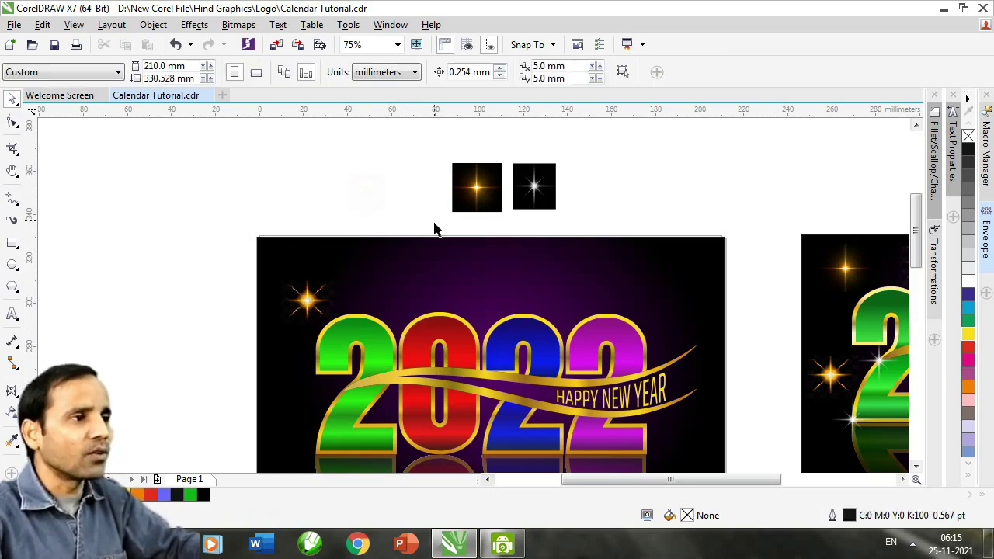
- Blend the golden four-pointed and white sparkle images in Screen mode and place them above the red 0 and the purple 2
click(480, 190)
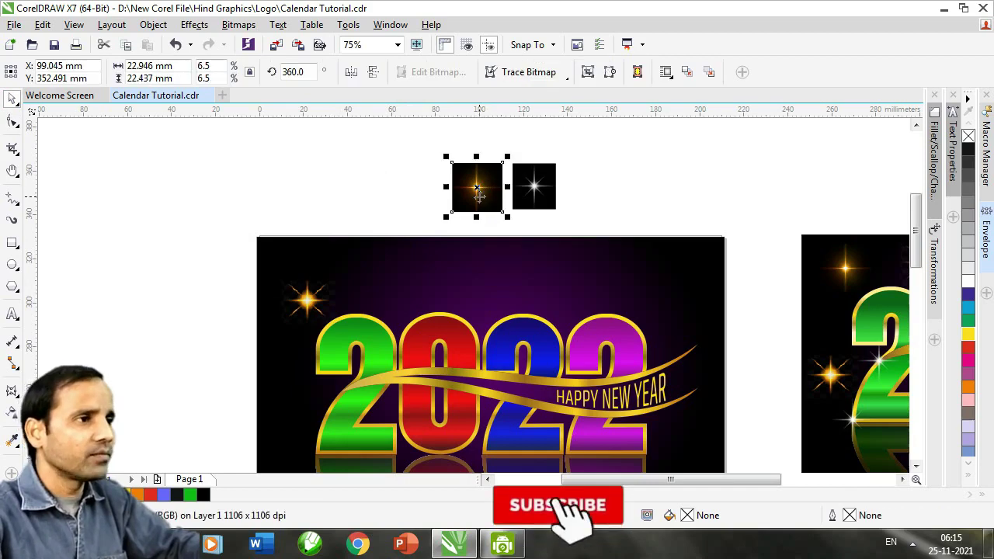
click(309, 301)
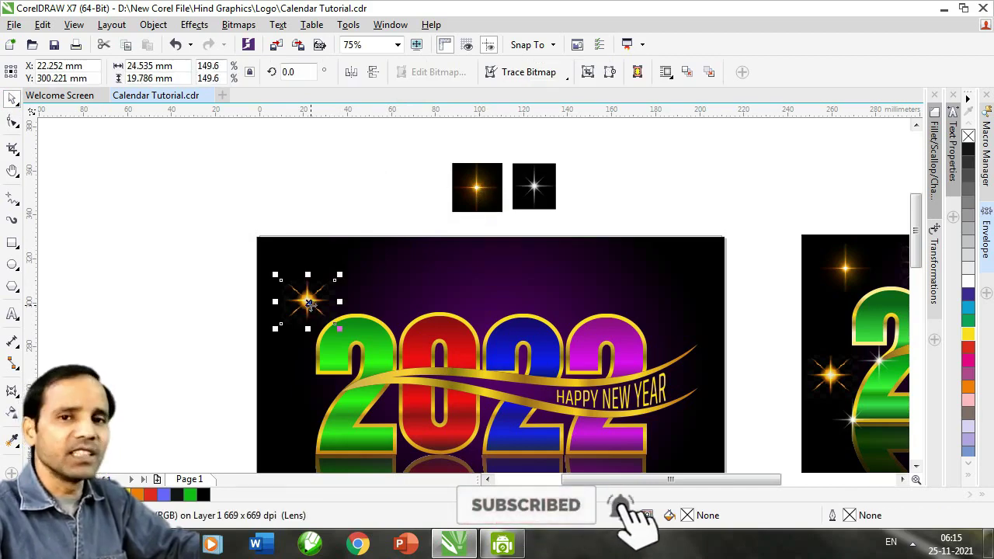
click(477, 186)
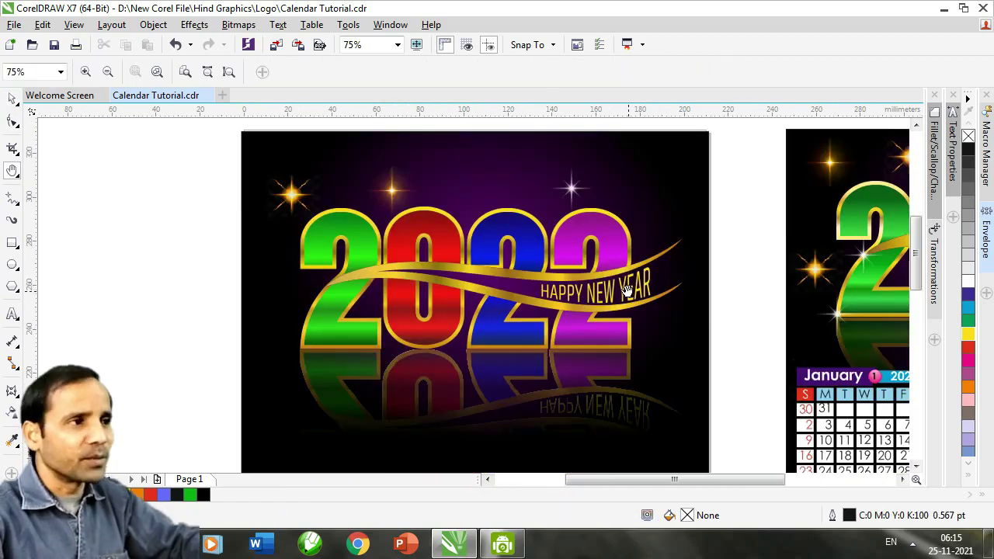
- Scatter copies of the white sparkle on the digits and ribbon end, and golden sparkle copies at both lower sides of the heading
drag(664, 282, 607, 298)
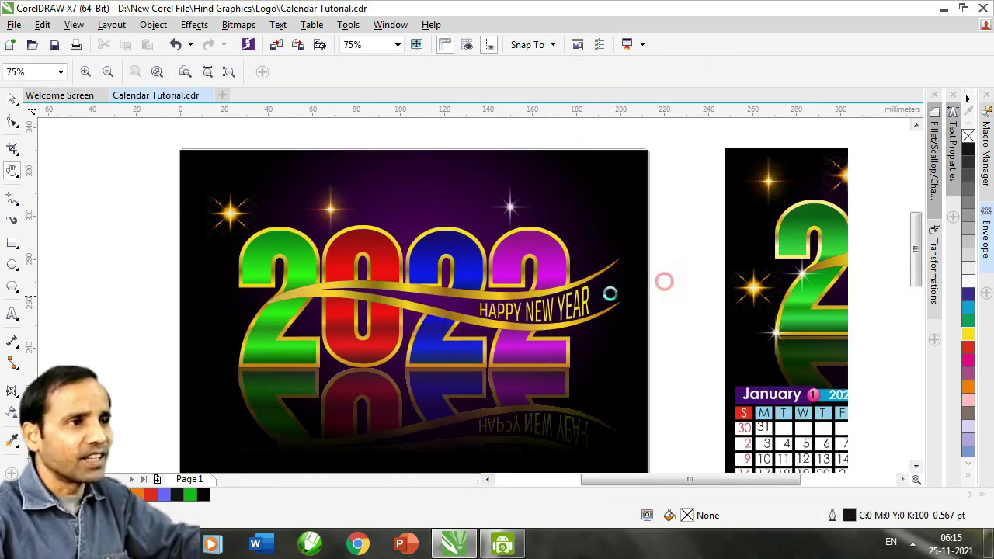
click(509, 208)
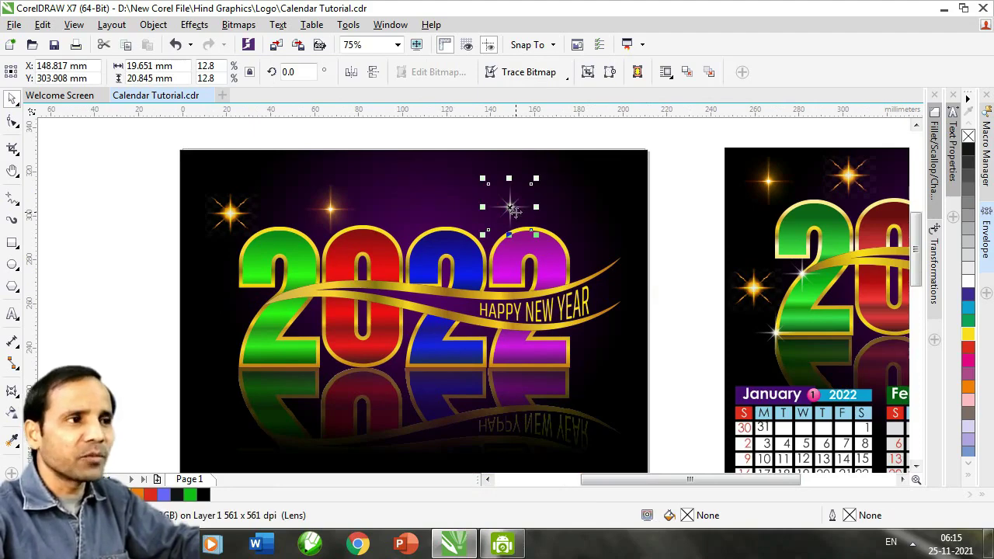
drag(510, 208, 572, 247)
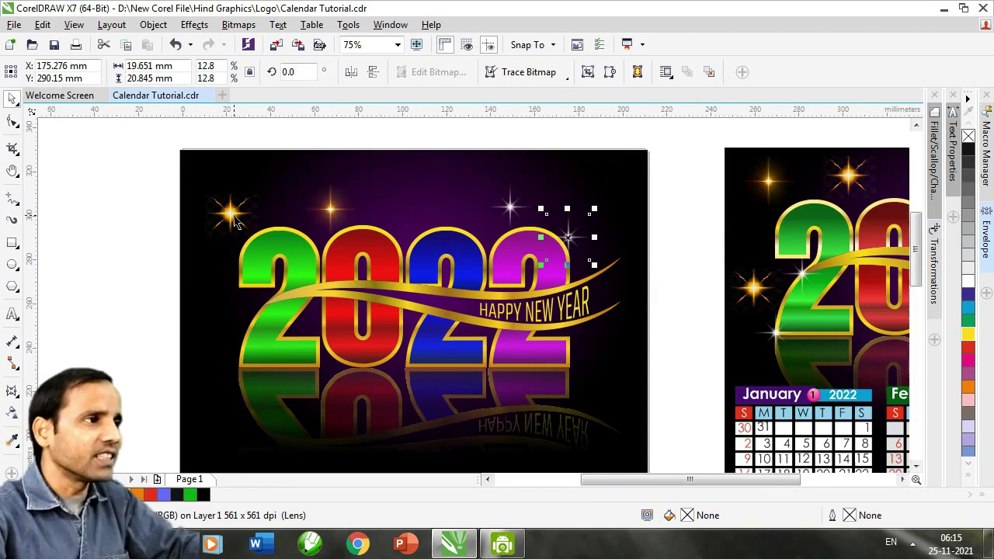
drag(231, 215, 215, 331)
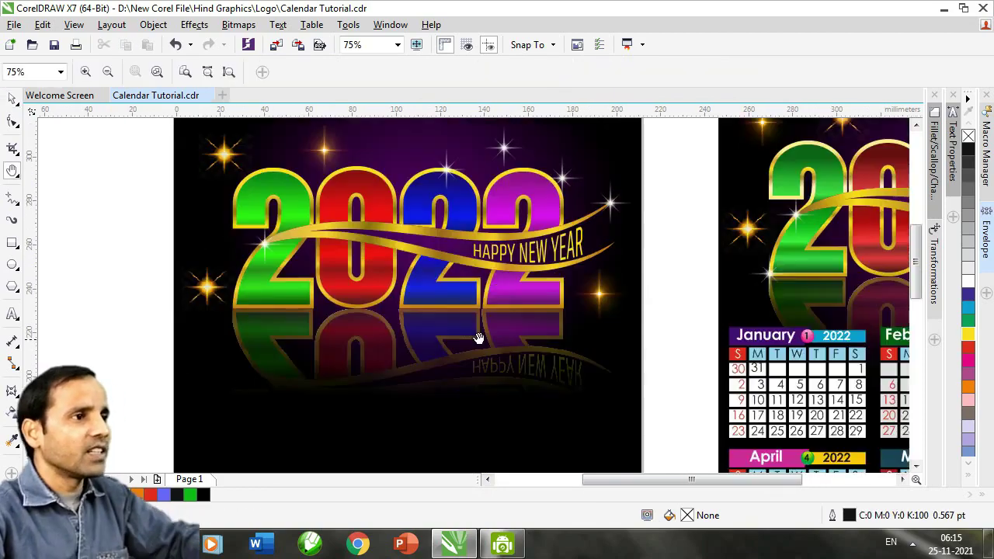
- Review the sparkles around the 2022 heading and compare their arrangement with the sample calendar
scroll(479, 335, down, 1)
drag(505, 355, 492, 324)
scroll(406, 281, up, 2)
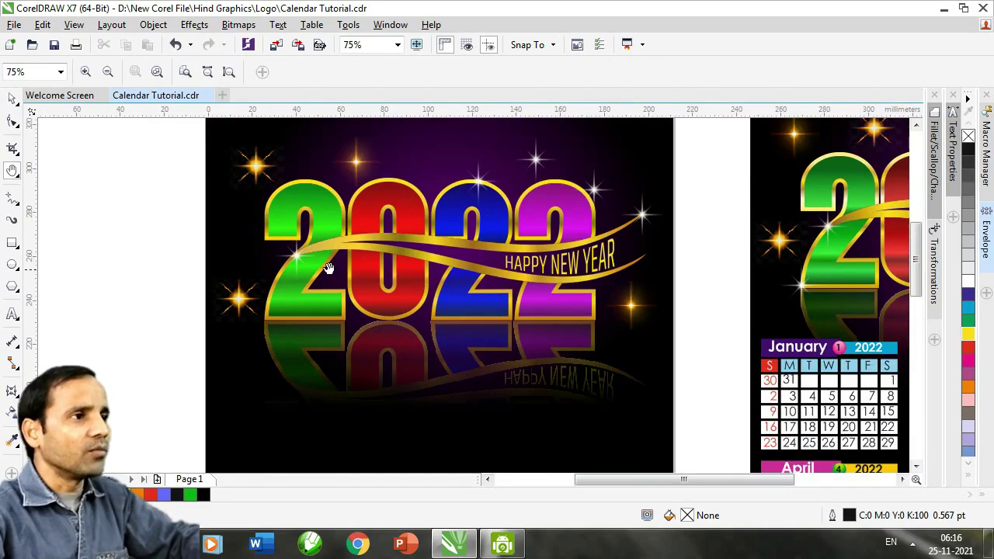
click(146, 252)
drag(509, 231, 432, 295)
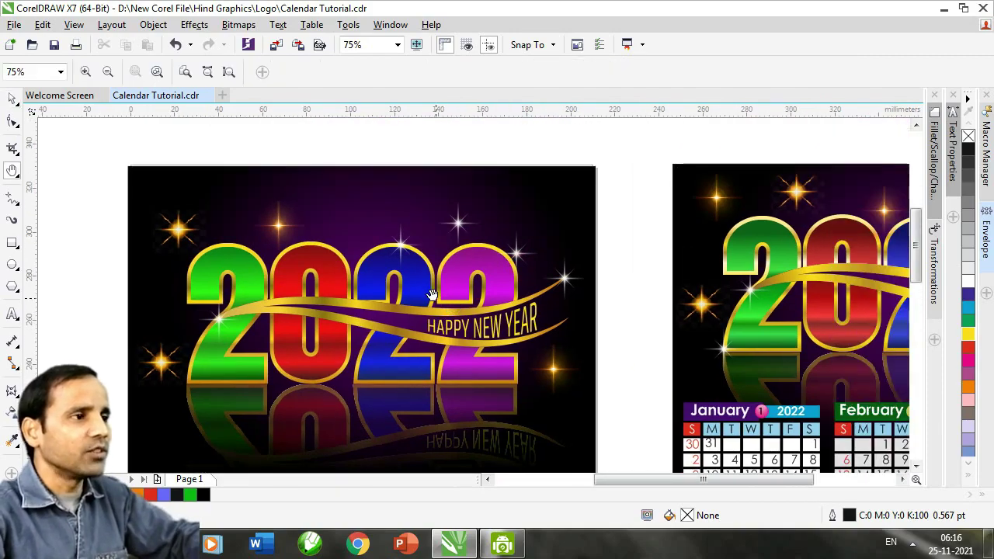
drag(477, 262, 239, 262)
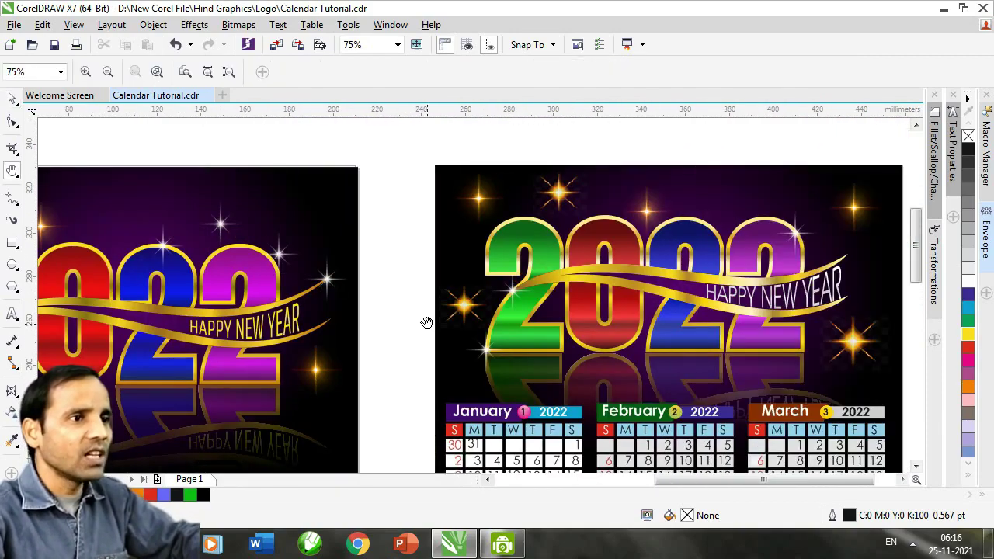
drag(394, 341, 581, 315)
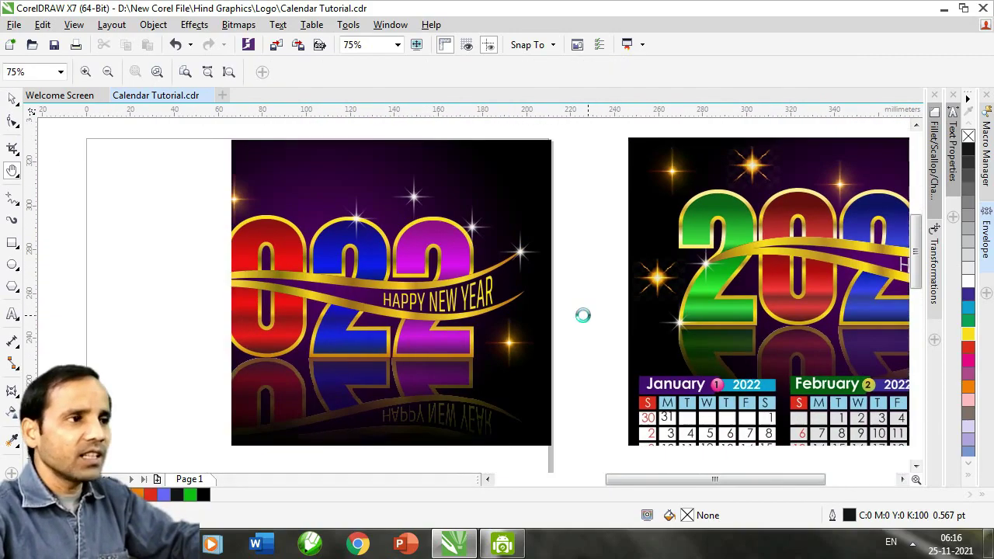
drag(429, 219, 546, 218)
- Add a copy of the golden four-pointed sparkle above the gap between the red 0 and blue 2, at about X 103, Y 313 mm
key(space)
click(534, 200)
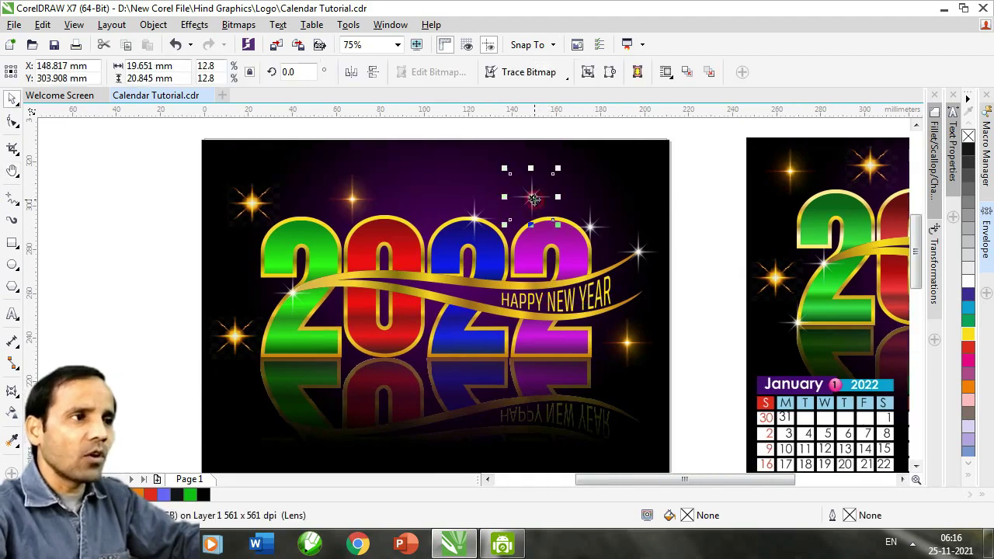
click(351, 201)
drag(349, 200, 434, 179)
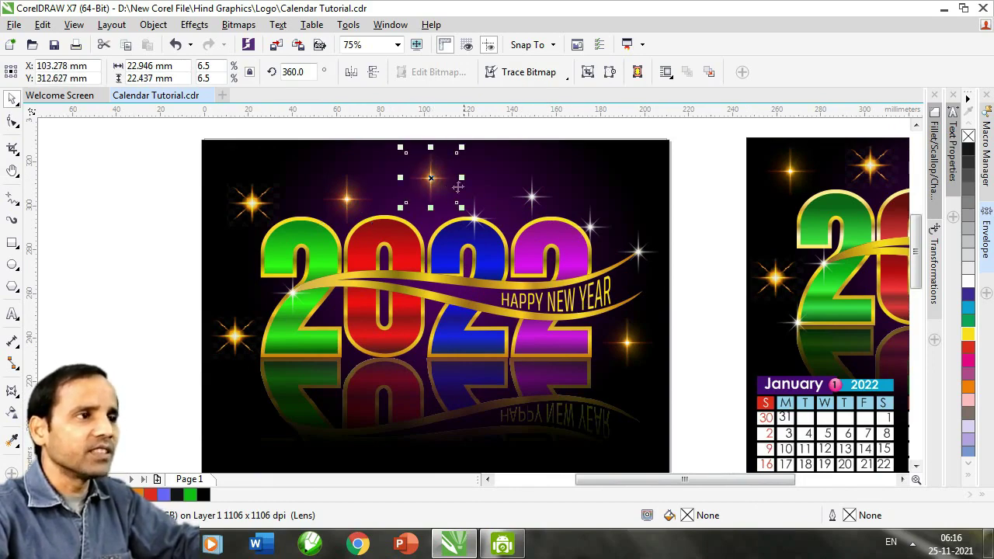